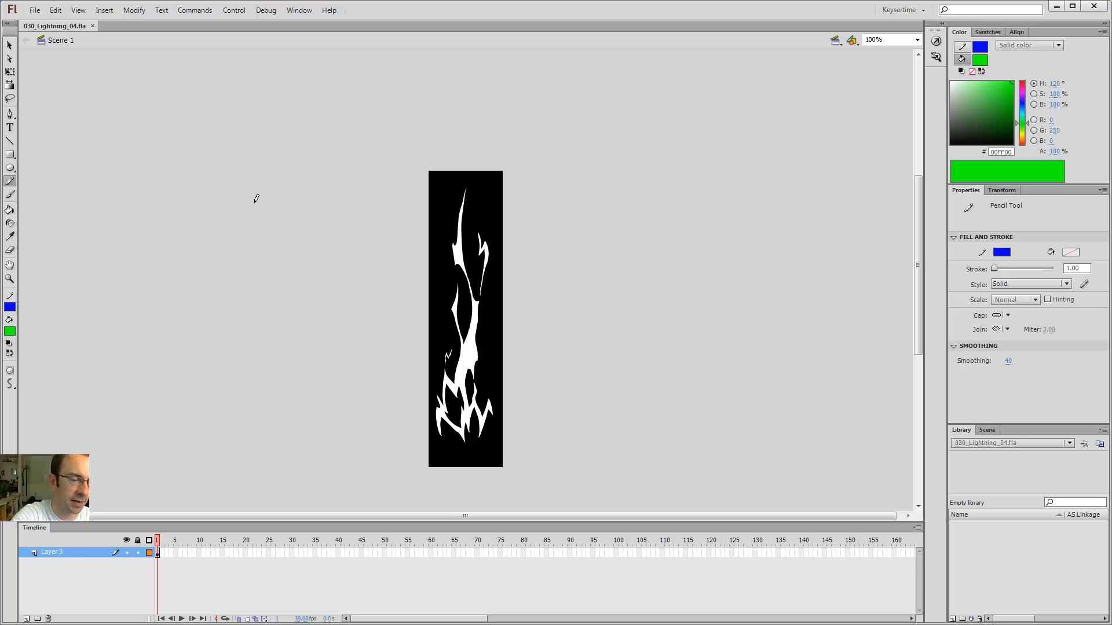
# Extend the lightning artwork on Layer 3 to frame 16, then add a layer above it and lock Layer 3.
pyautogui.click(227, 552)
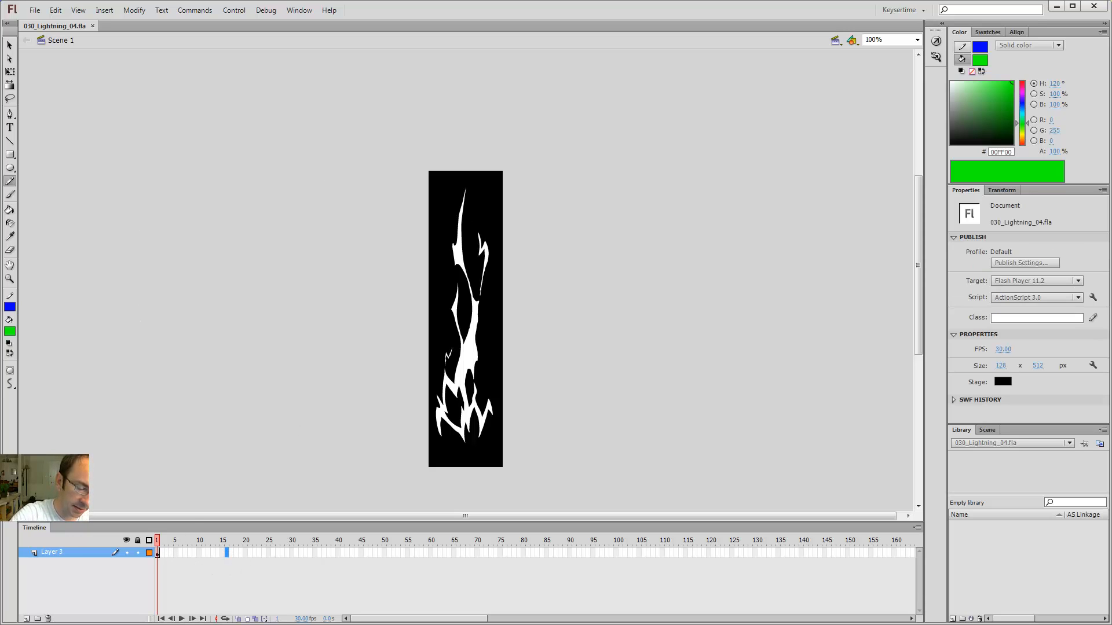
pyautogui.press('F6')
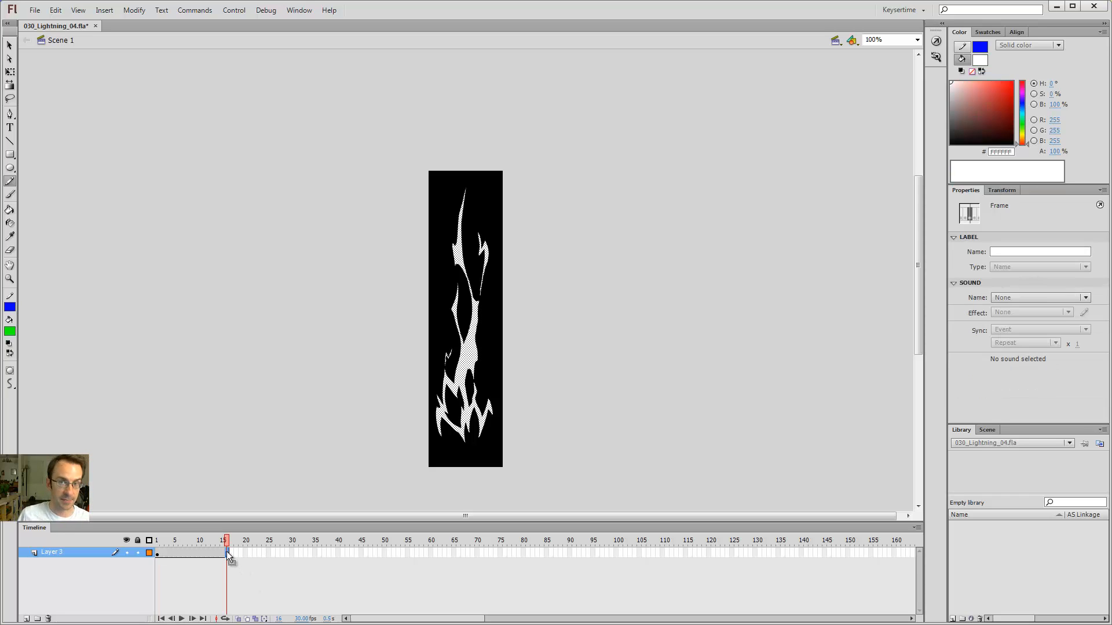
pyautogui.click(26, 619)
pyautogui.click(137, 562)
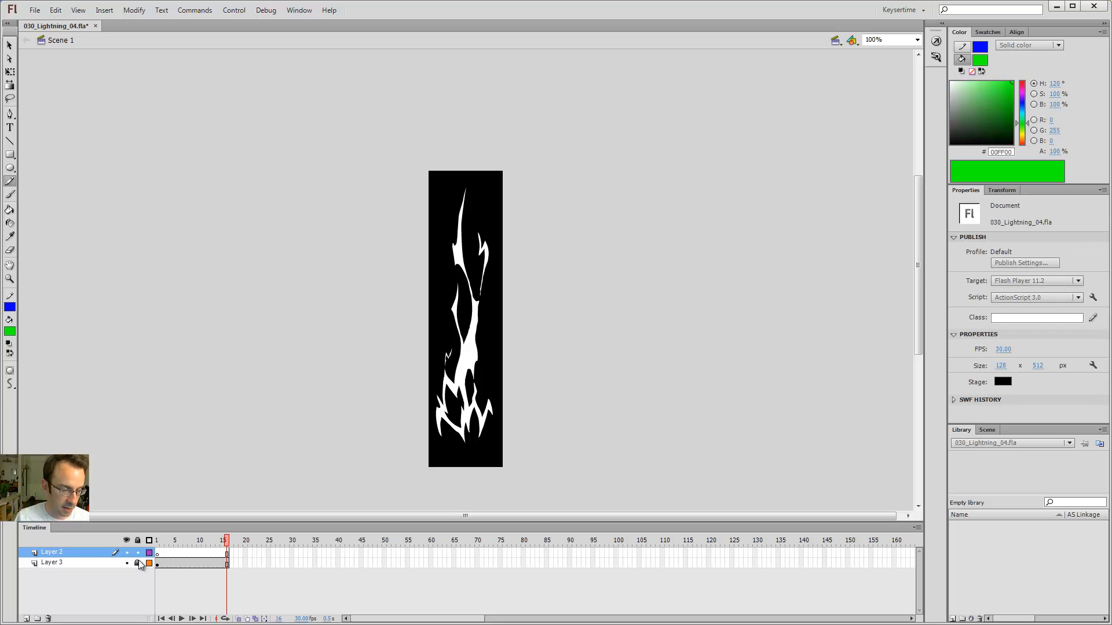
# Pencil a smooth wavy guide curve through the lightning's main bolt from tip to base on frame 1 of Layer 2.
pyautogui.click(158, 554)
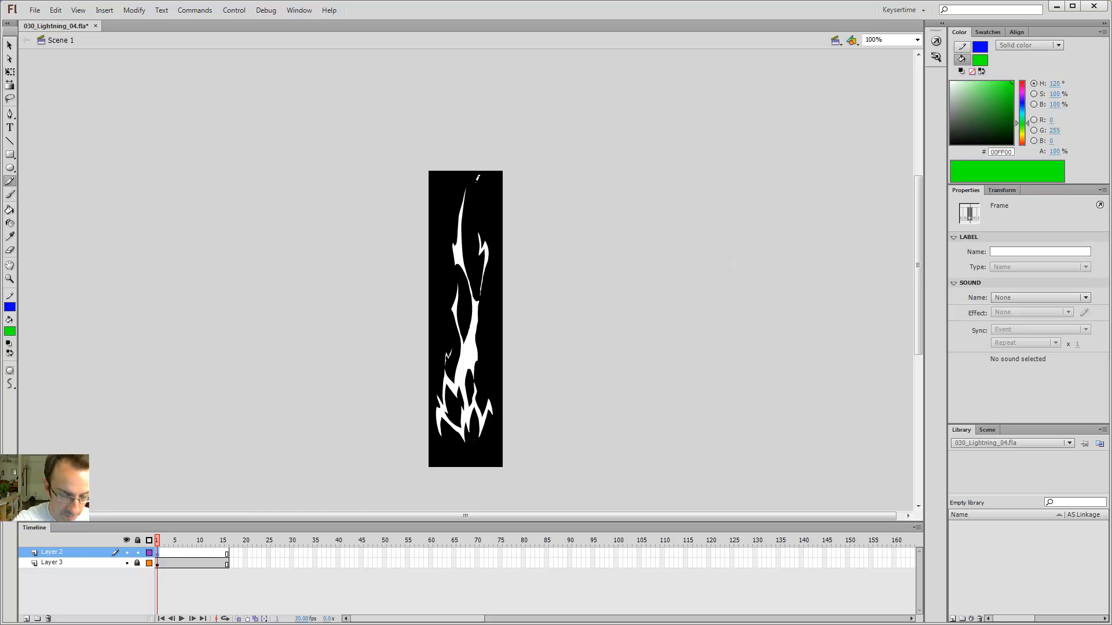
pyautogui.moveTo(466, 187)
pyautogui.mouseDown()
pyautogui.moveTo(475, 304)
pyautogui.moveTo(468, 429)
pyautogui.mouseUp()
pyautogui.hotkey('ctrl', 'z')
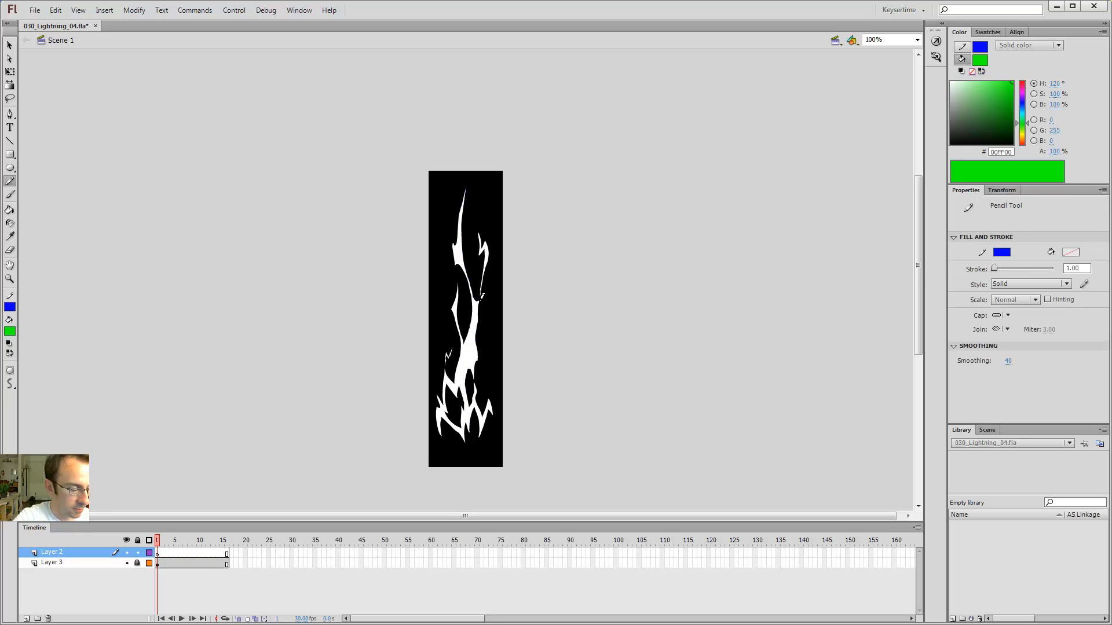
pyautogui.moveTo(466, 187); pyautogui.dragTo(468, 429)
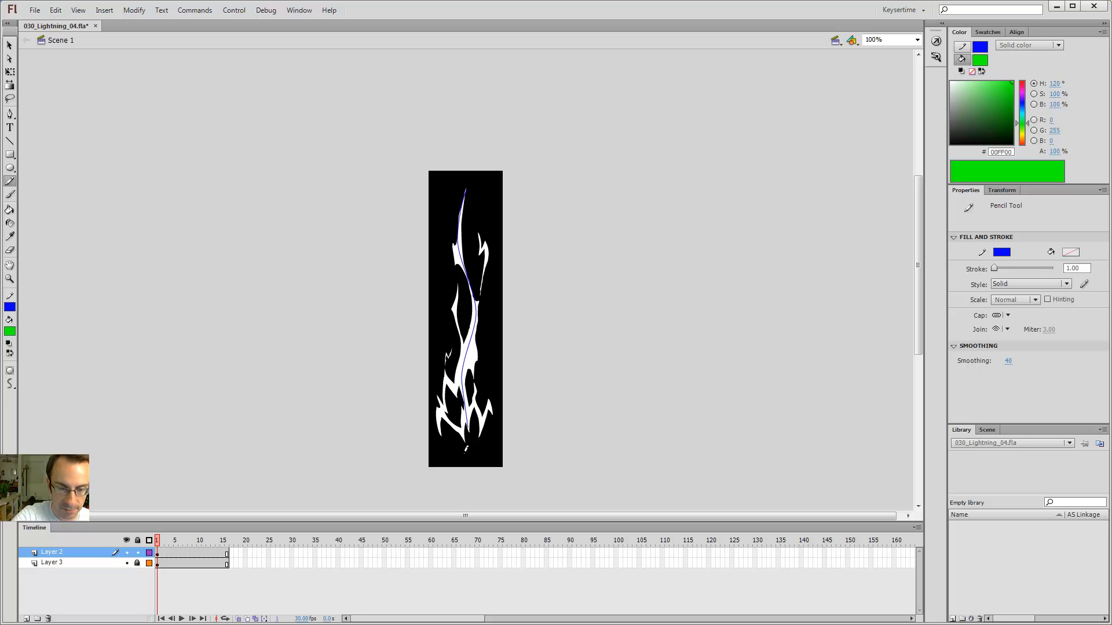
# Display Layer 2 as outlines and set its outline color to green.
pyautogui.click(149, 553)
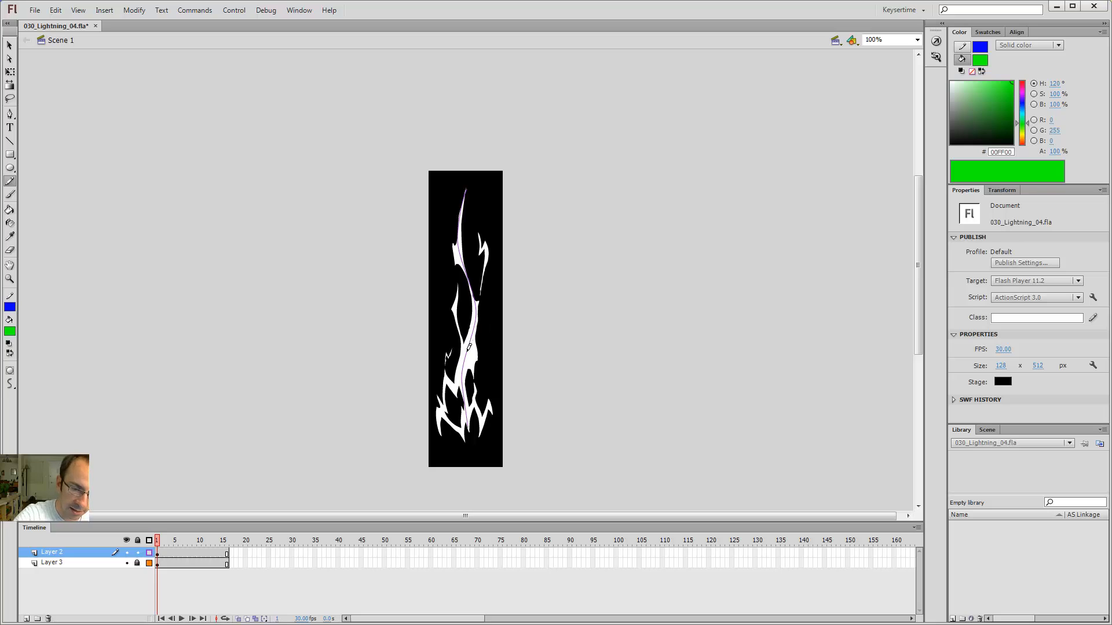
pyautogui.doubleClick(149, 553)
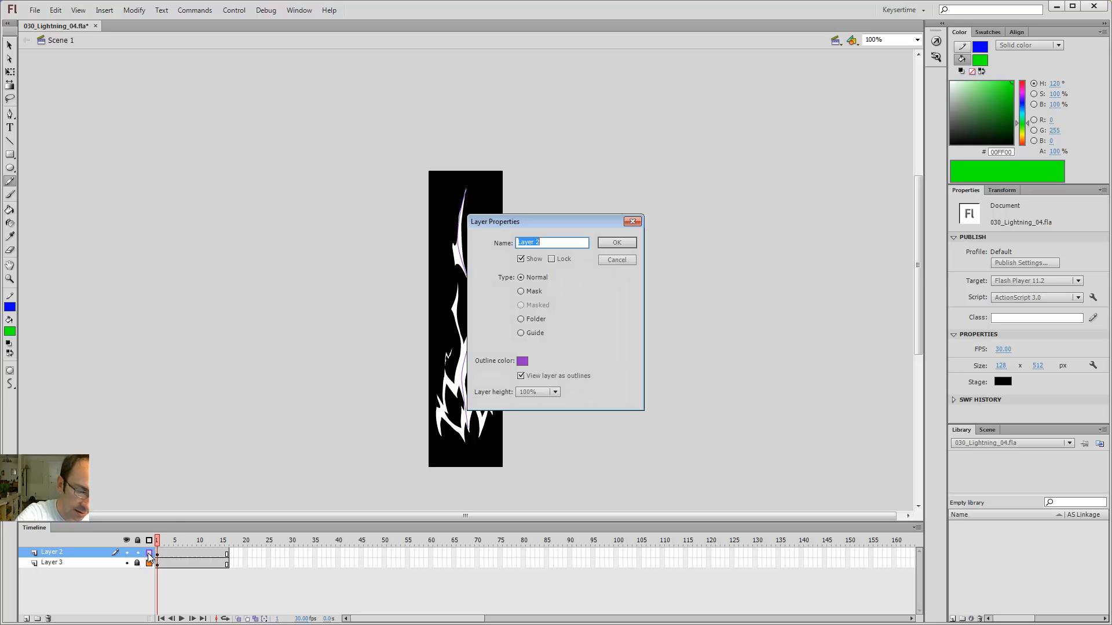
pyautogui.click(523, 360)
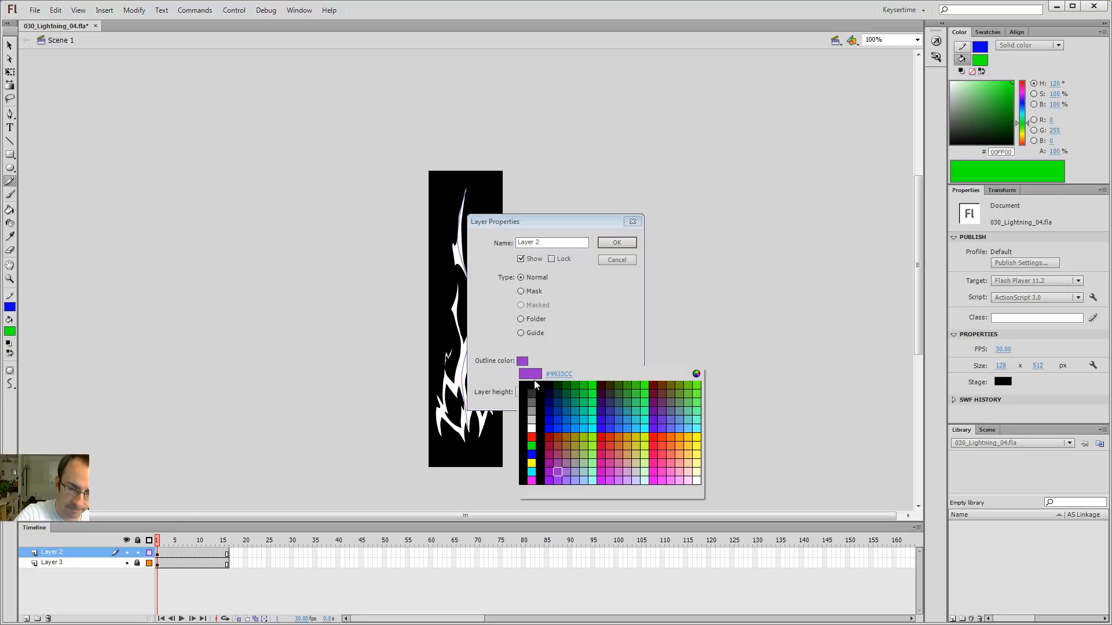
pyautogui.click(531, 446)
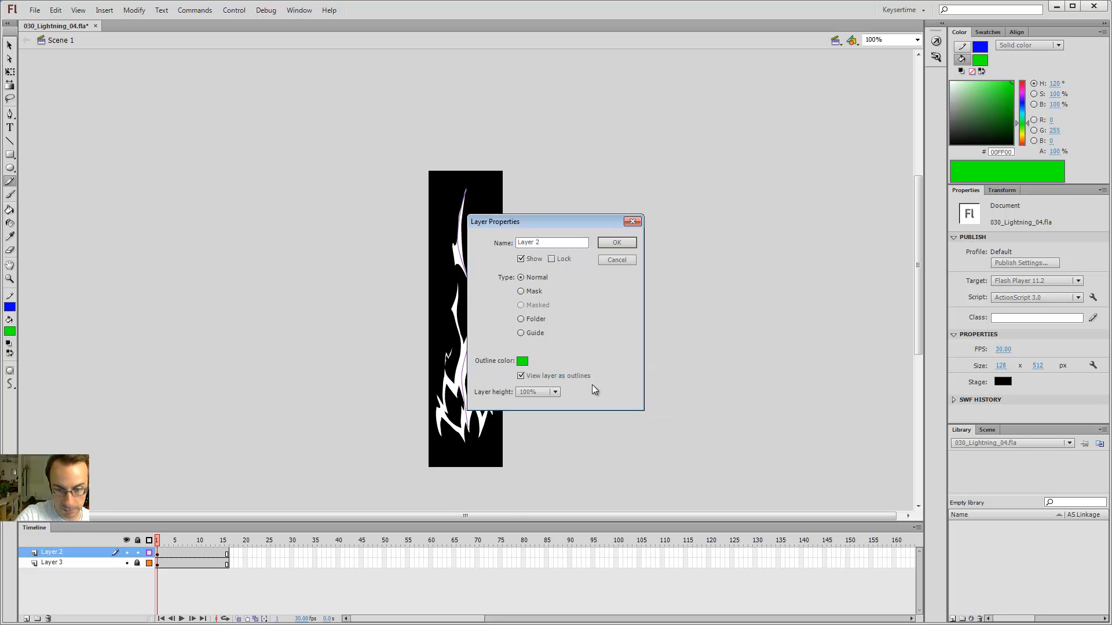
pyautogui.click(616, 243)
# Compare the guide curve with the lightning artwork by hiding and showing Layer 3 and Layer 2 in turn.
pyautogui.click(126, 563)
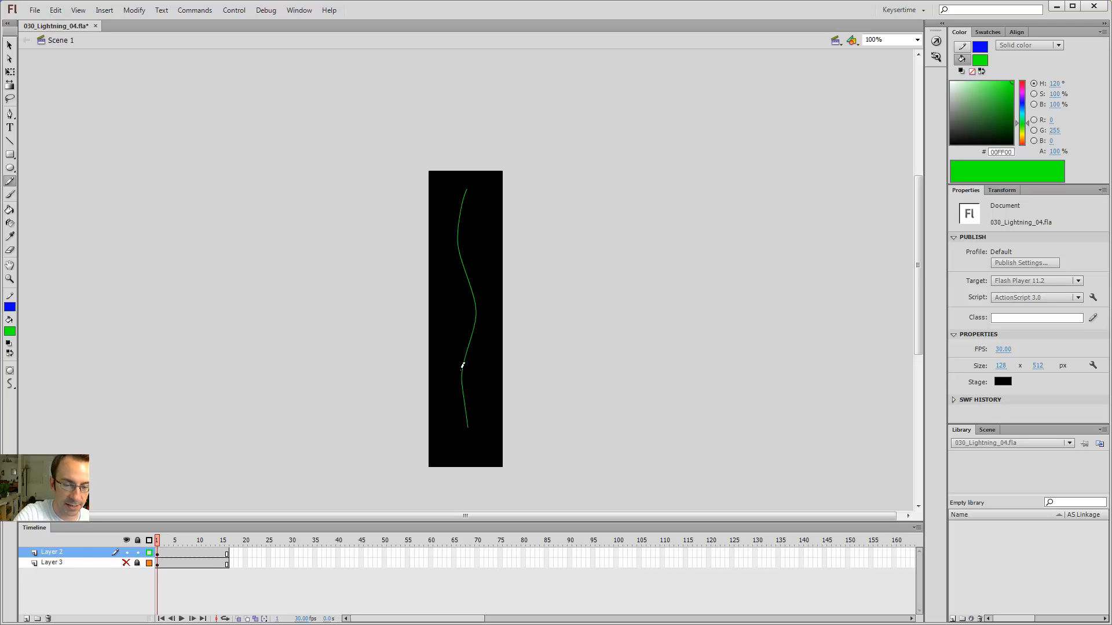
pyautogui.click(127, 563)
pyautogui.click(127, 554)
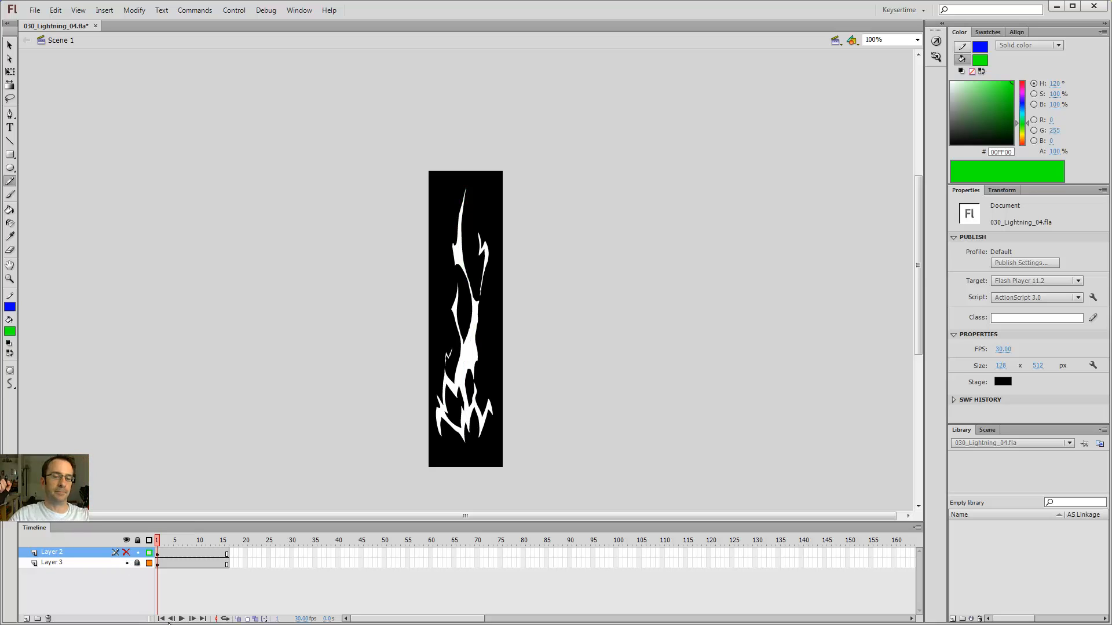
pyautogui.click(450, 231)
pyautogui.click(671, 333)
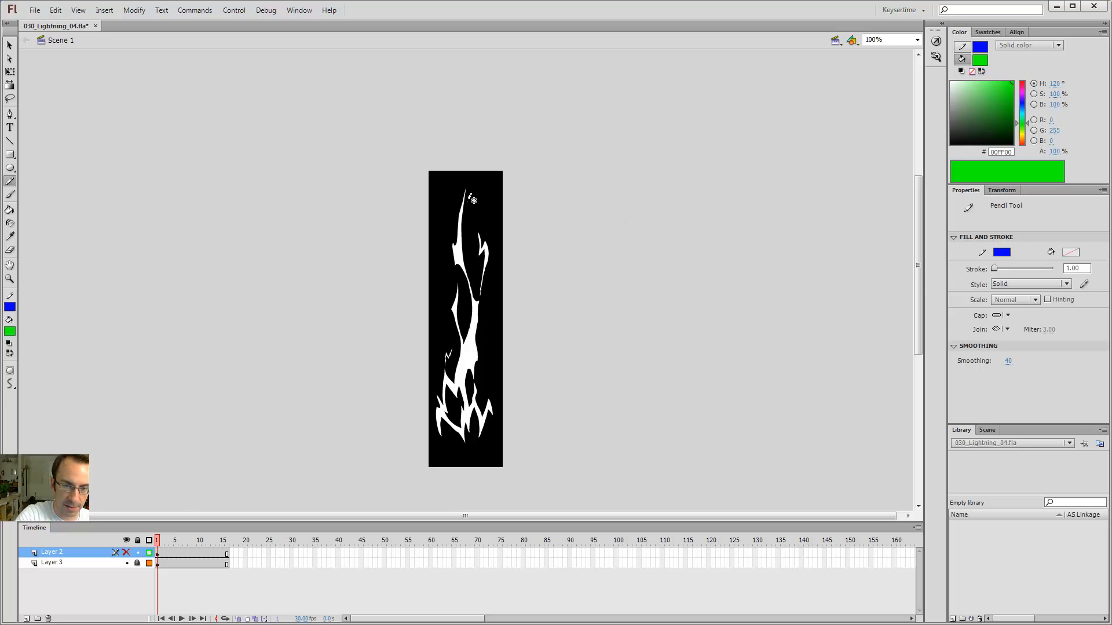
pyautogui.click(126, 552)
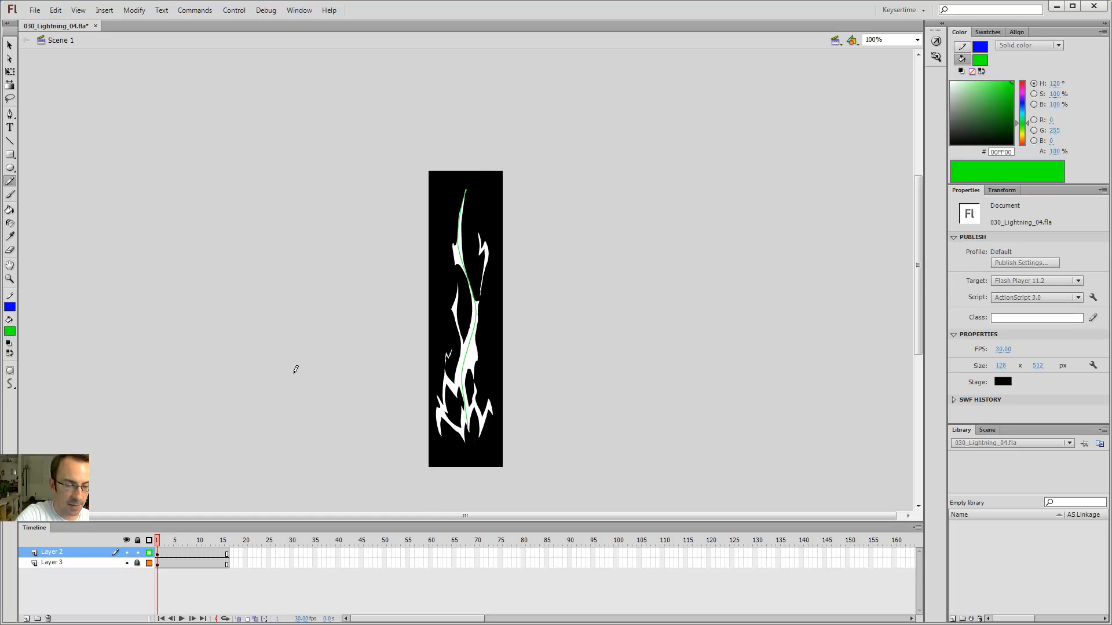
pyautogui.moveTo(465, 190)
pyautogui.mouseDown()
pyautogui.moveTo(460, 252)
pyautogui.moveTo(473, 305)
pyautogui.moveTo(452, 416)
pyautogui.moveTo(480, 406)
pyautogui.mouseUp()
pyautogui.moveTo(492, 368)
pyautogui.mouseDown()
pyautogui.moveTo(498, 323)
pyautogui.moveTo(474, 376)
pyautogui.moveTo(490, 254)
pyautogui.mouseUp()
pyautogui.hotkey('ctrl', 'z')
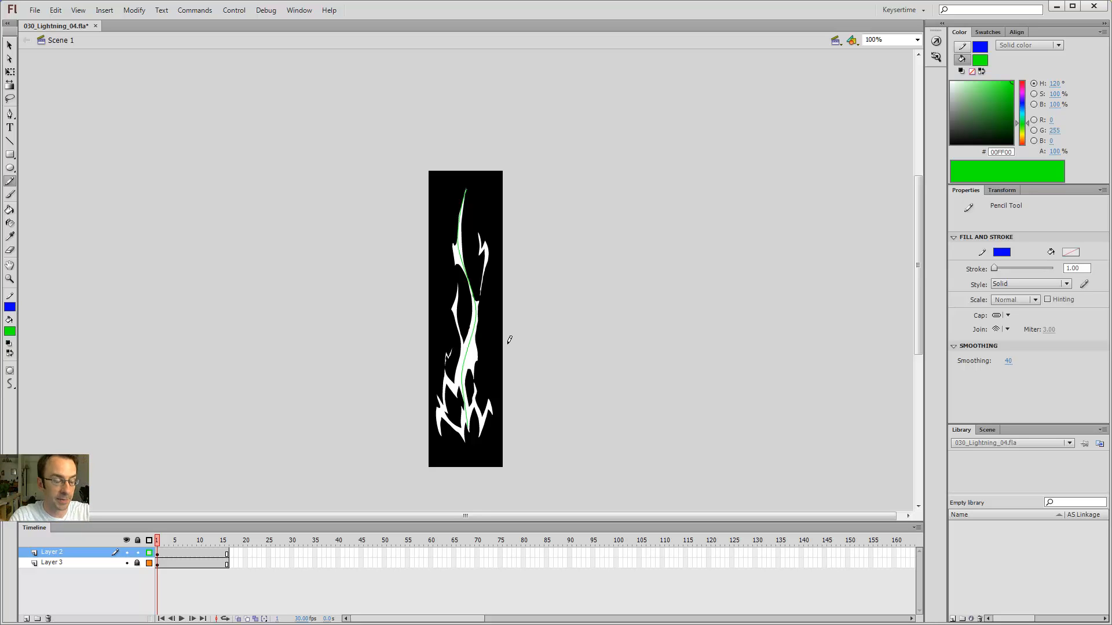
# Hide the lightning artwork on Layer 3, leaving only the guide curve in view.
pyautogui.click(127, 563)
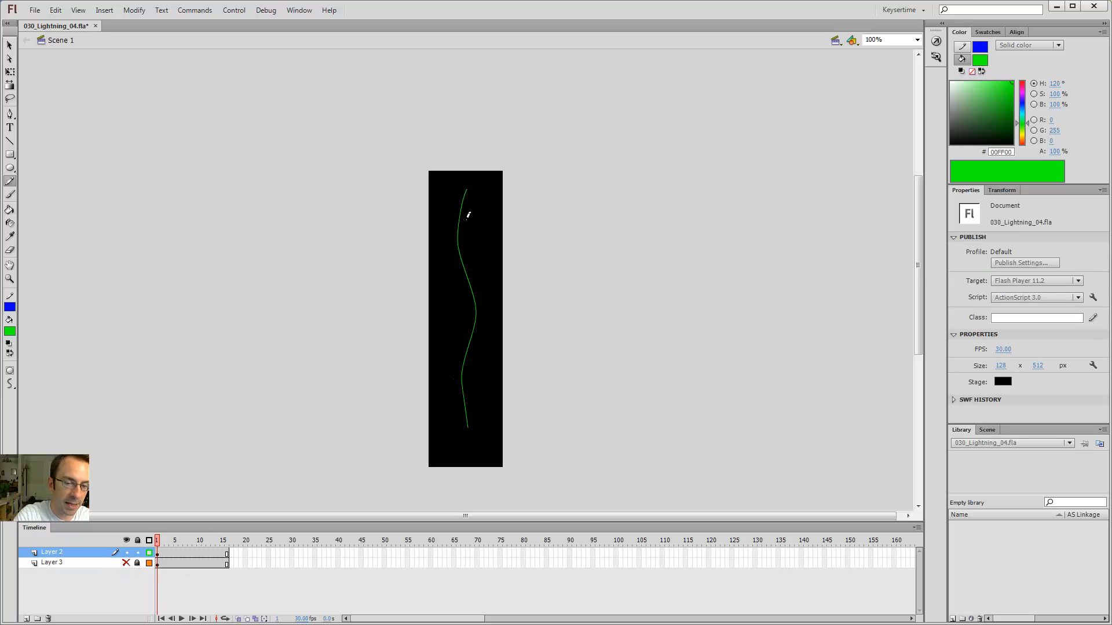
pyautogui.moveTo(467, 193); pyautogui.dragTo(463, 430)
pyautogui.hotkey('ctrl', 'z')
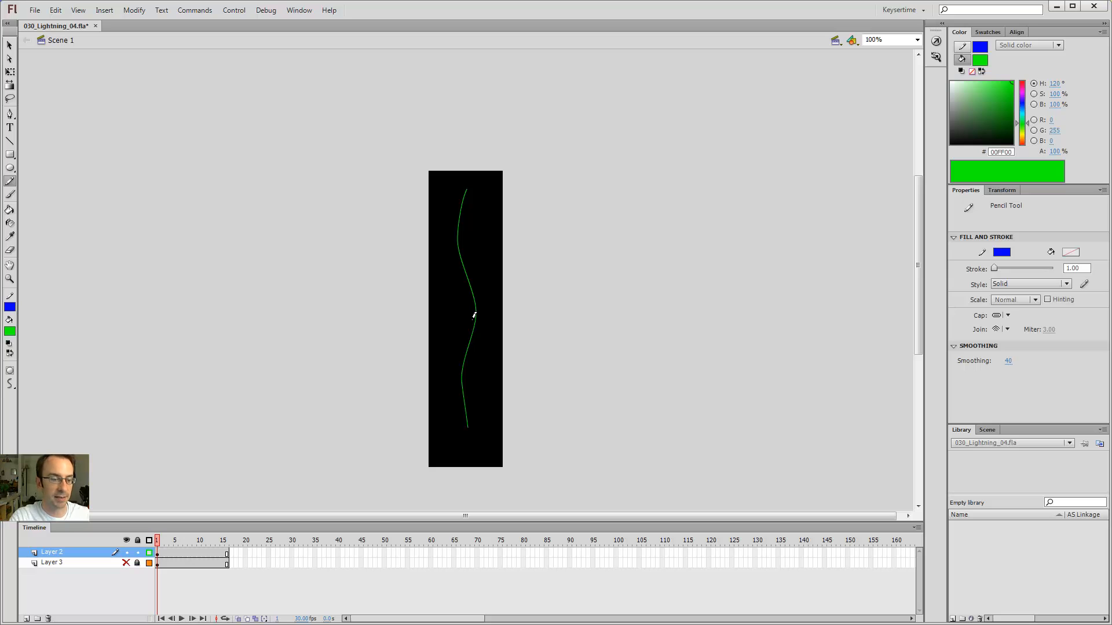
# Insert a blank keyframe at frame 8 of Layer 2 and turn on onion skinning.
pyautogui.click(191, 553)
pyautogui.press('F7')
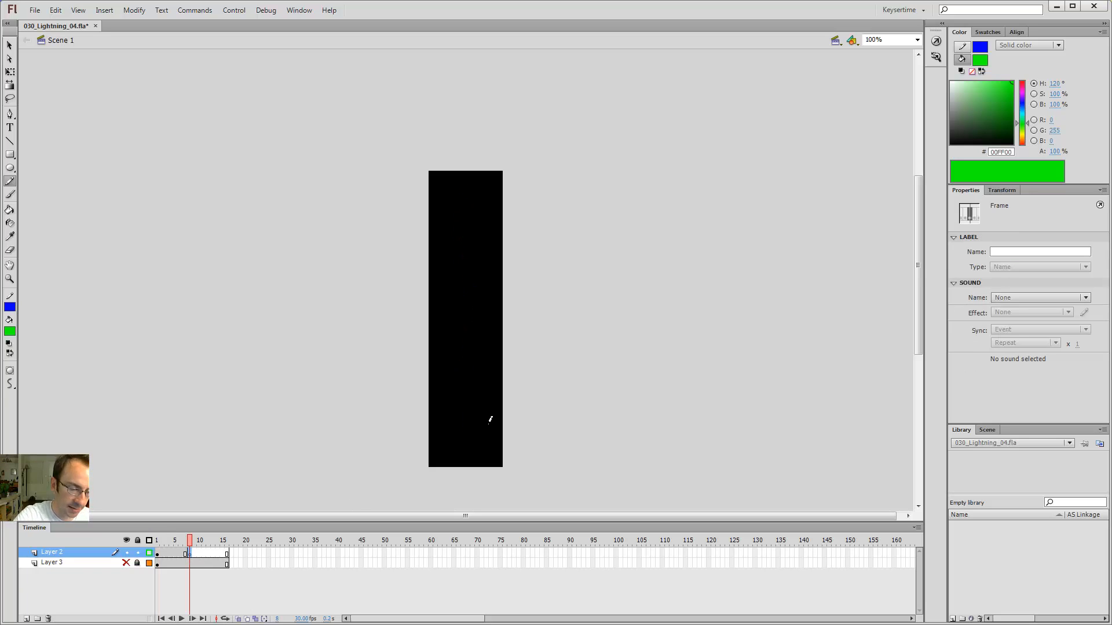
pyautogui.click(238, 618)
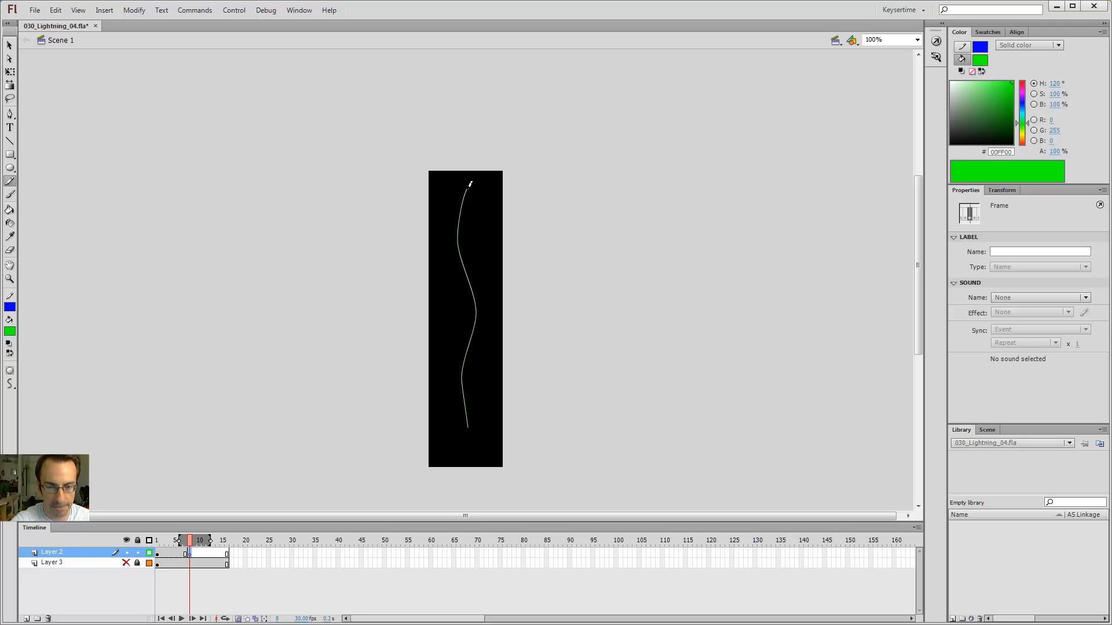
pyautogui.click(471, 185)
pyautogui.moveTo(467, 190)
pyautogui.mouseDown()
pyautogui.moveTo(478, 229)
pyautogui.moveTo(457, 298)
pyautogui.mouseUp()
pyautogui.moveTo(473, 345); pyautogui.dragTo(465, 429)
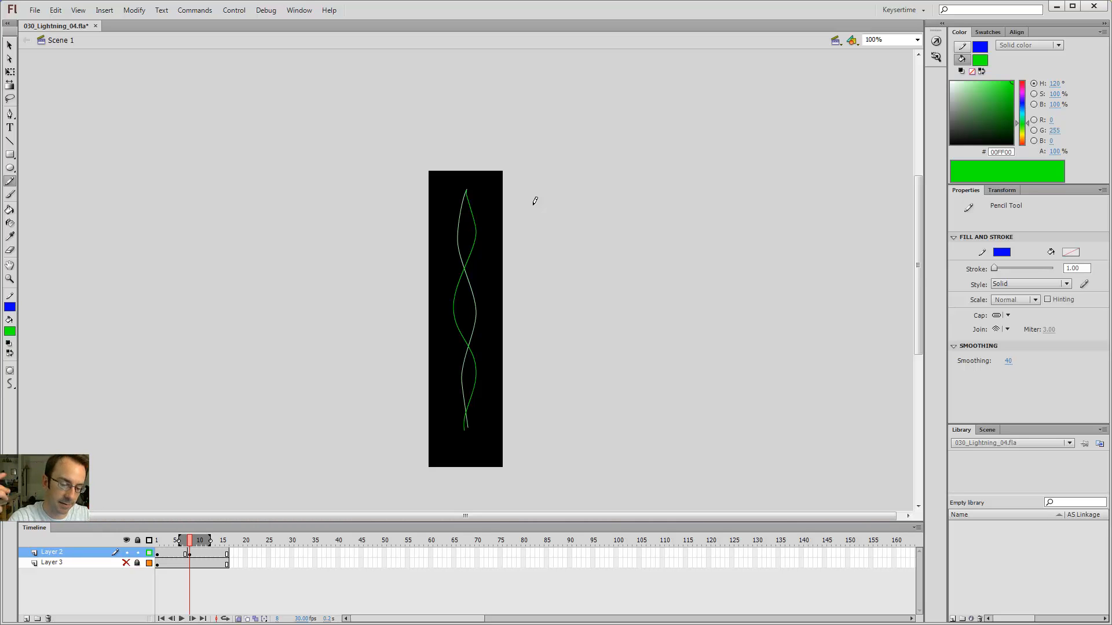
pyautogui.hotkey('ctrl', 'z')
# Pencil a wider wavy curve opposing the onion-skinned one on frame 8 and round off its lowest bend.
pyautogui.moveTo(469, 186)
pyautogui.mouseDown()
pyautogui.moveTo(483, 239)
pyautogui.moveTo(452, 319)
pyautogui.moveTo(478, 370)
pyautogui.moveTo(447, 412)
pyautogui.moveTo(446, 442)
pyautogui.mouseUp()
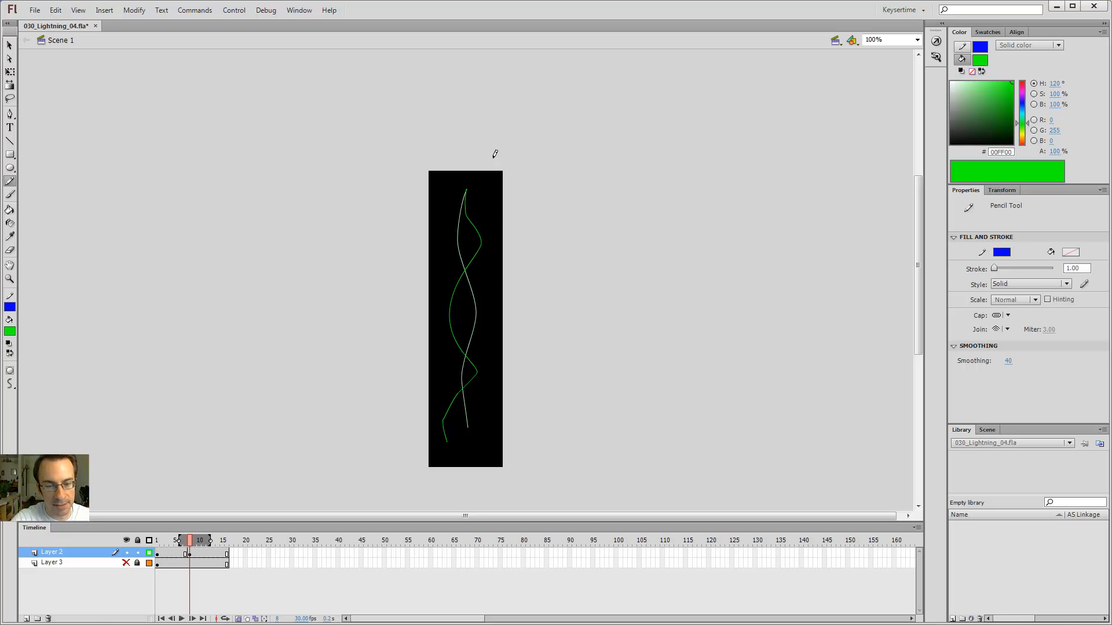
pyautogui.press('v')
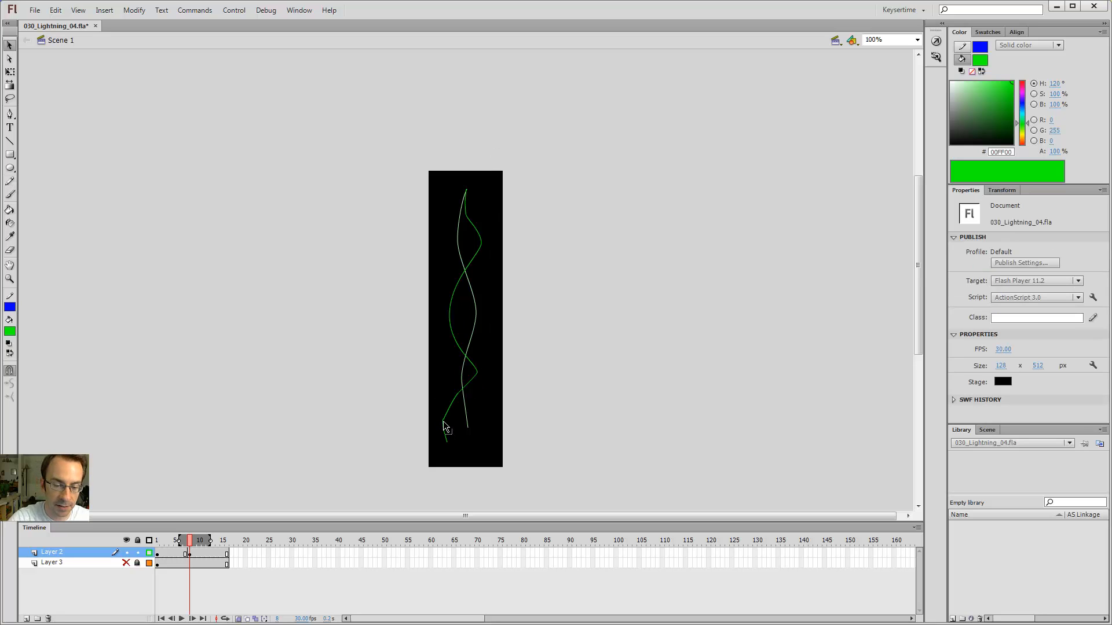
pyautogui.moveTo(444, 421); pyautogui.dragTo(444, 426)
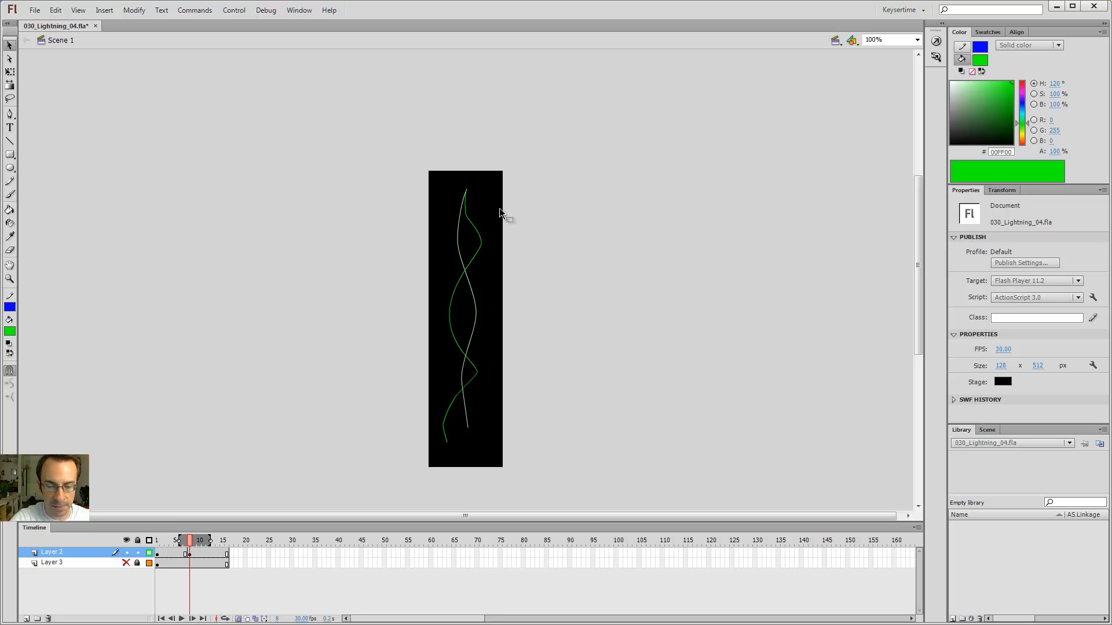
pyautogui.press('y')
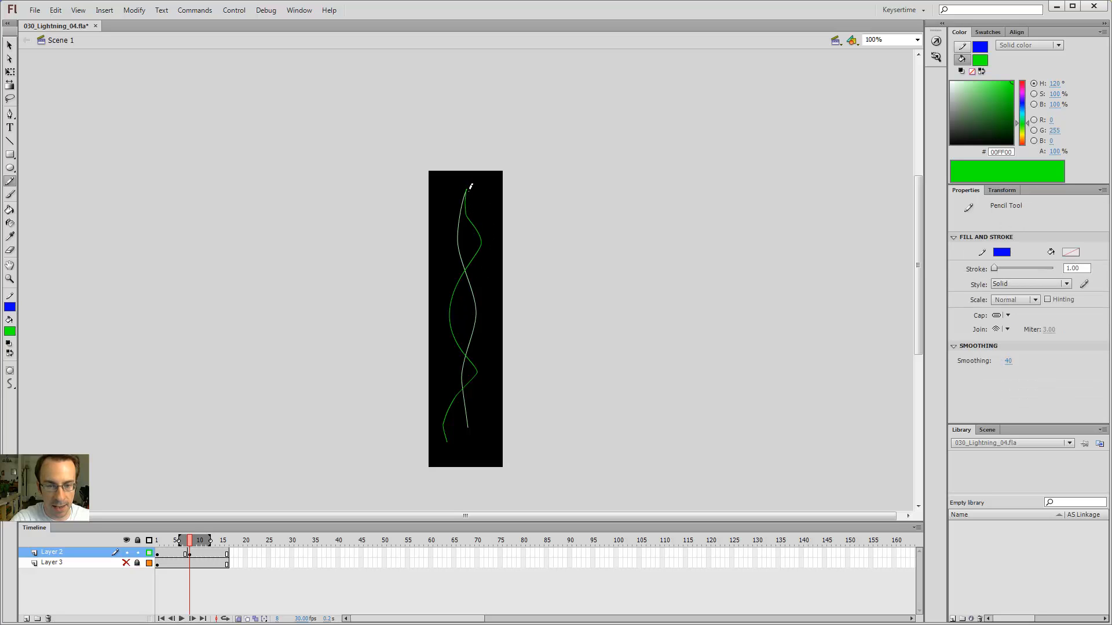
pyautogui.moveTo(468, 189); pyautogui.dragTo(469, 253)
pyautogui.moveTo(468, 190); pyautogui.dragTo(467, 190)
pyautogui.hotkey('ctrl', 'z')
# Reshape the frame 8 curve, tightening the turn below its upper bulge and straightening its middle section.
pyautogui.press('v')
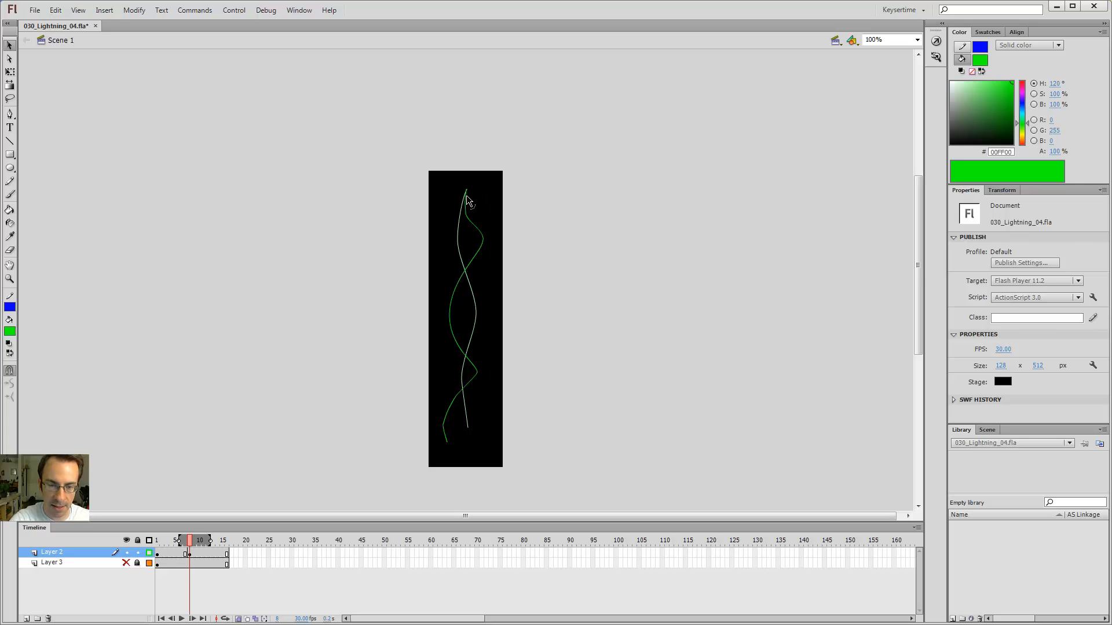
pyautogui.press('y')
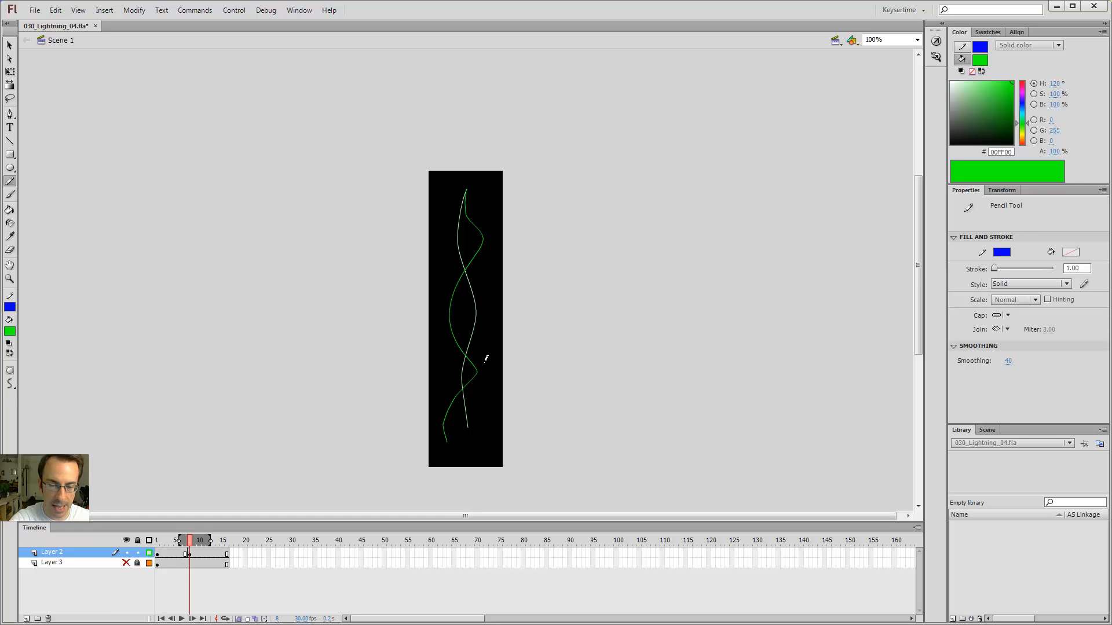
pyautogui.press('v')
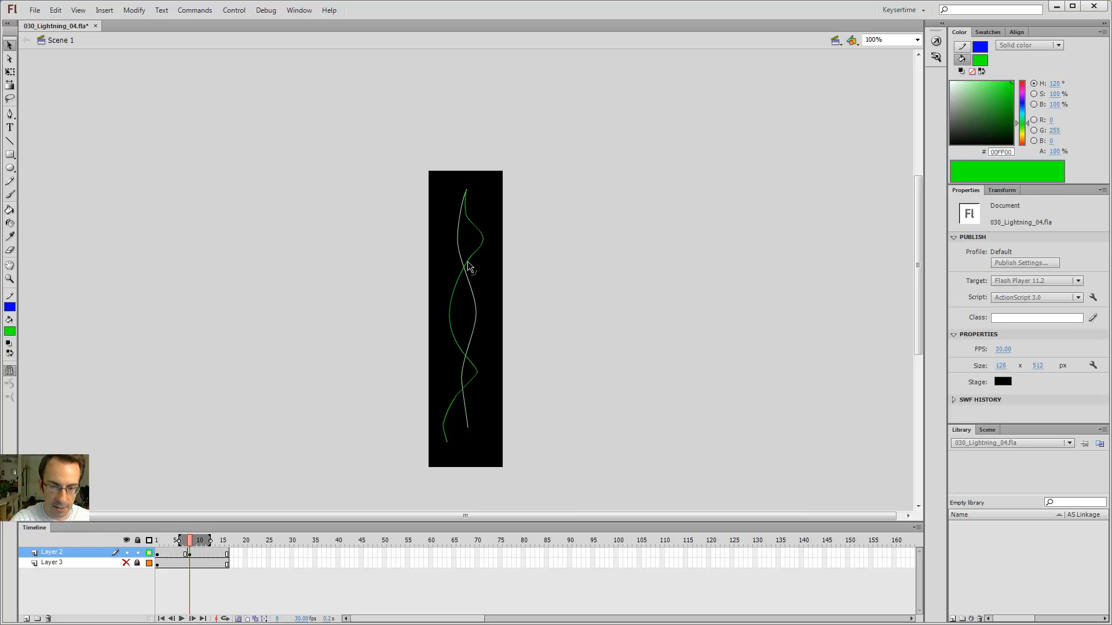
pyautogui.click(454, 313)
pyautogui.moveTo(453, 308); pyautogui.dragTo(449, 311)
pyautogui.moveTo(471, 258); pyautogui.dragTo(468, 262)
pyautogui.moveTo(449, 302); pyautogui.dragTo(463, 264)
pyautogui.moveTo(455, 340); pyautogui.dragTo(458, 347)
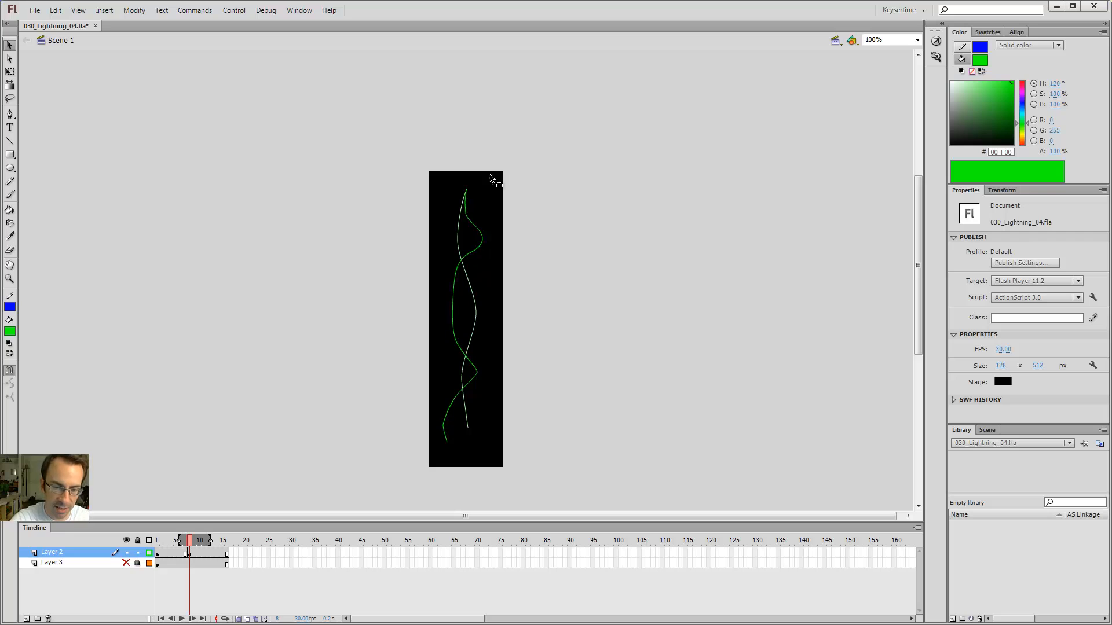
pyautogui.click(472, 381)
pyautogui.click(491, 341)
# Add a blank in-between keyframe on Layer 2 and retime it to frame 5, with the second curve at frame 9.
pyautogui.click(171, 554)
pyautogui.press('F7')
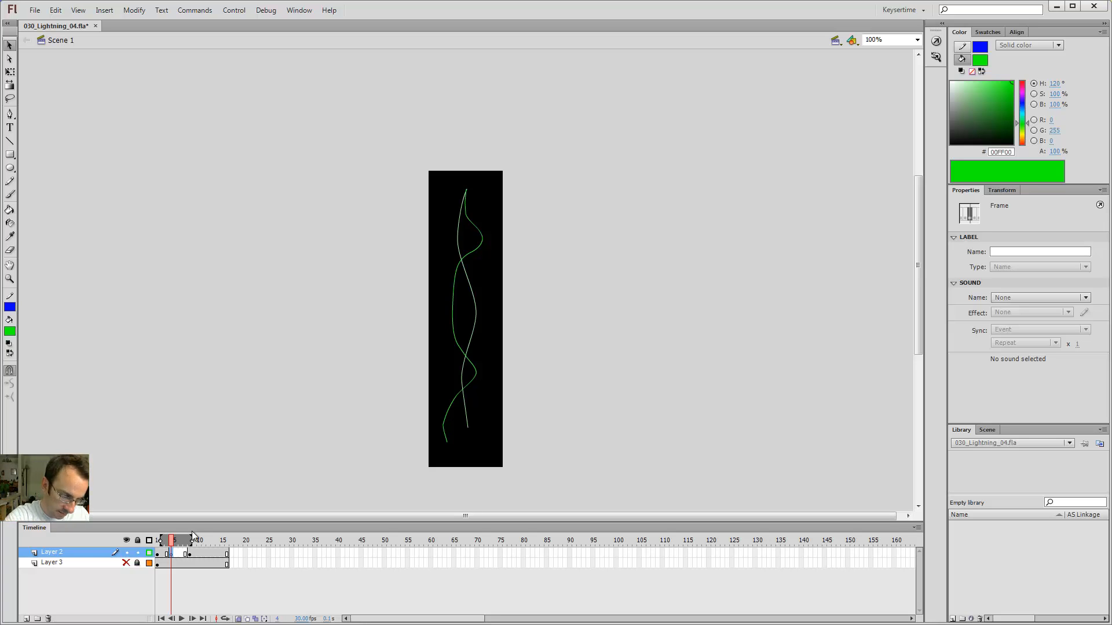
pyautogui.click(191, 554)
pyautogui.moveTo(190, 554); pyautogui.dragTo(177, 554)
pyautogui.click(171, 554)
pyautogui.click(185, 554)
pyautogui.click(177, 554)
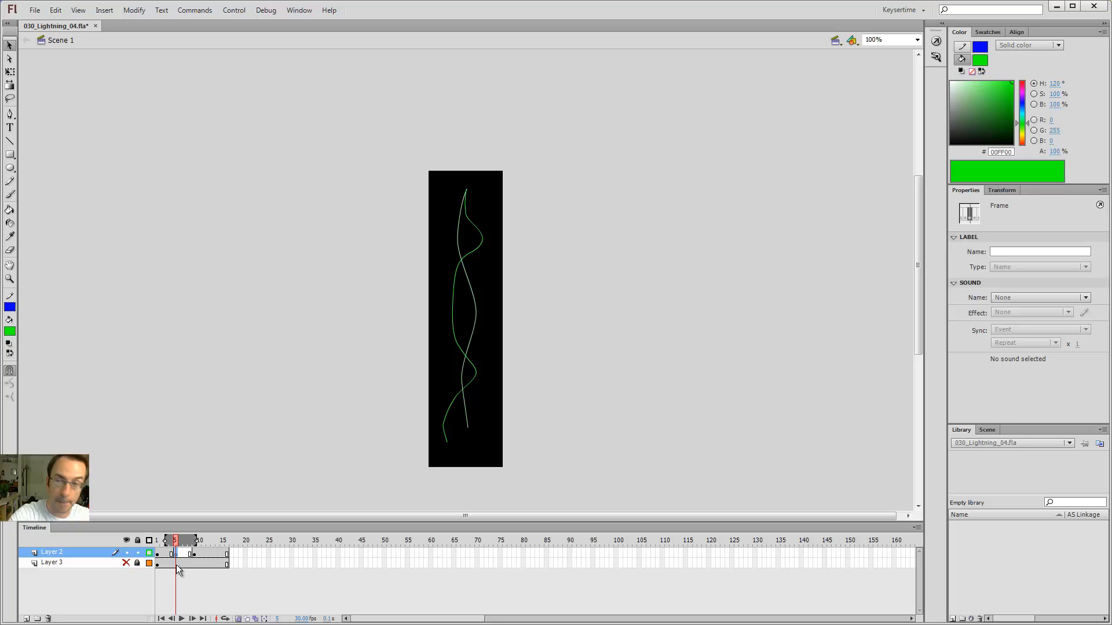
pyautogui.click(195, 555)
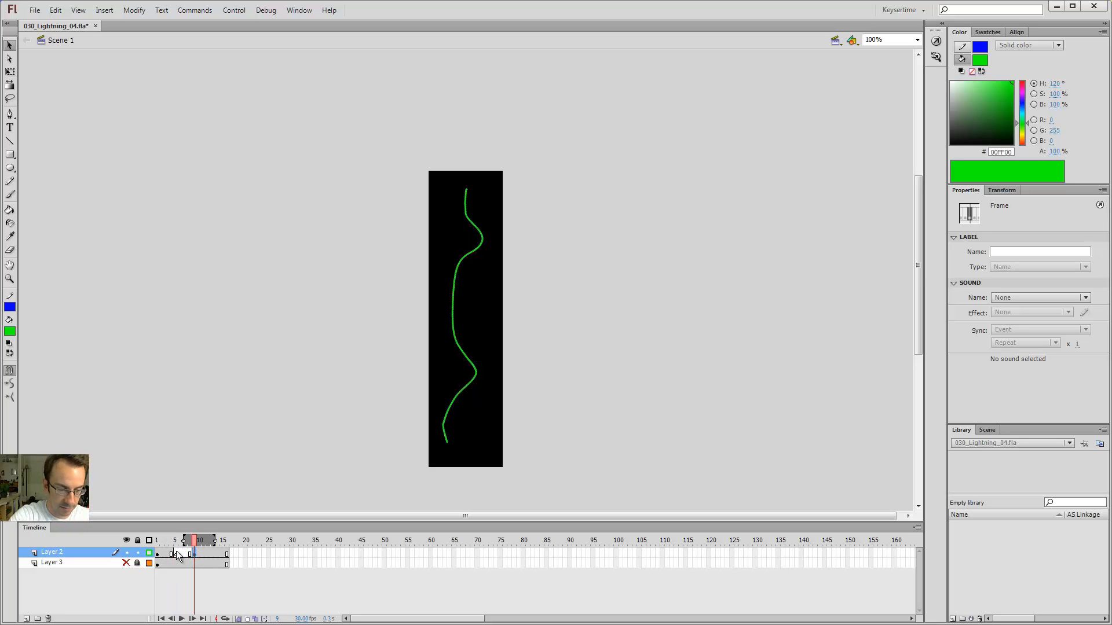
pyautogui.click(178, 555)
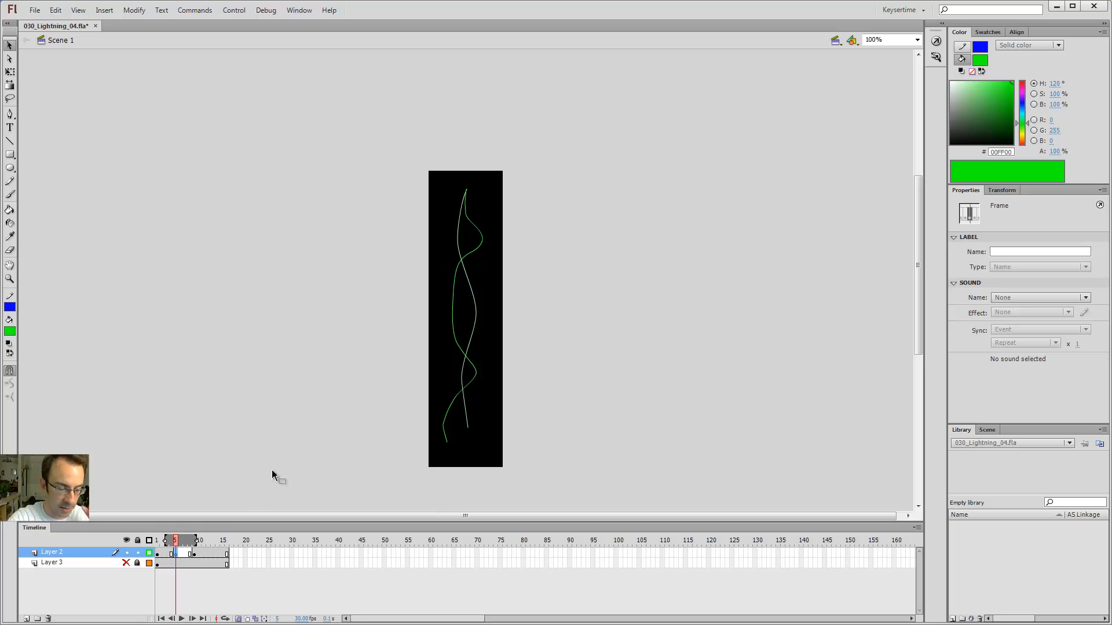
# Turn off Layer 2's outline display, show onion skins as outlines, and pencil an in-between curve midway between the two key curves on frame 5.
pyautogui.click(148, 553)
pyautogui.click(246, 619)
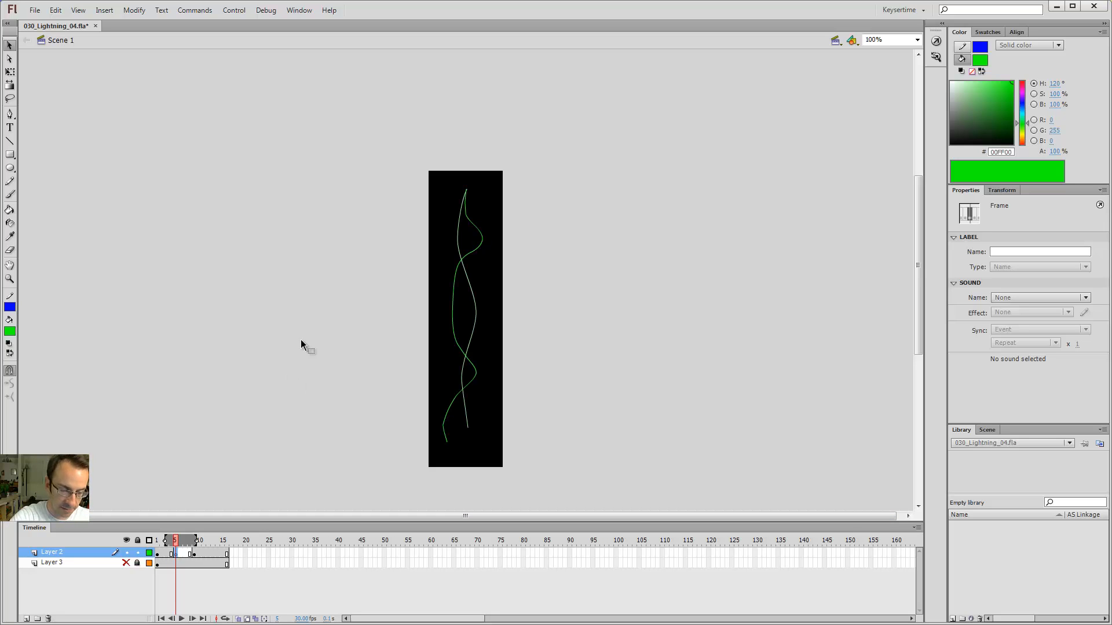
pyautogui.press('y')
pyautogui.moveTo(478, 183); pyautogui.dragTo(454, 460)
pyautogui.hotkey('ctrl', 'z')
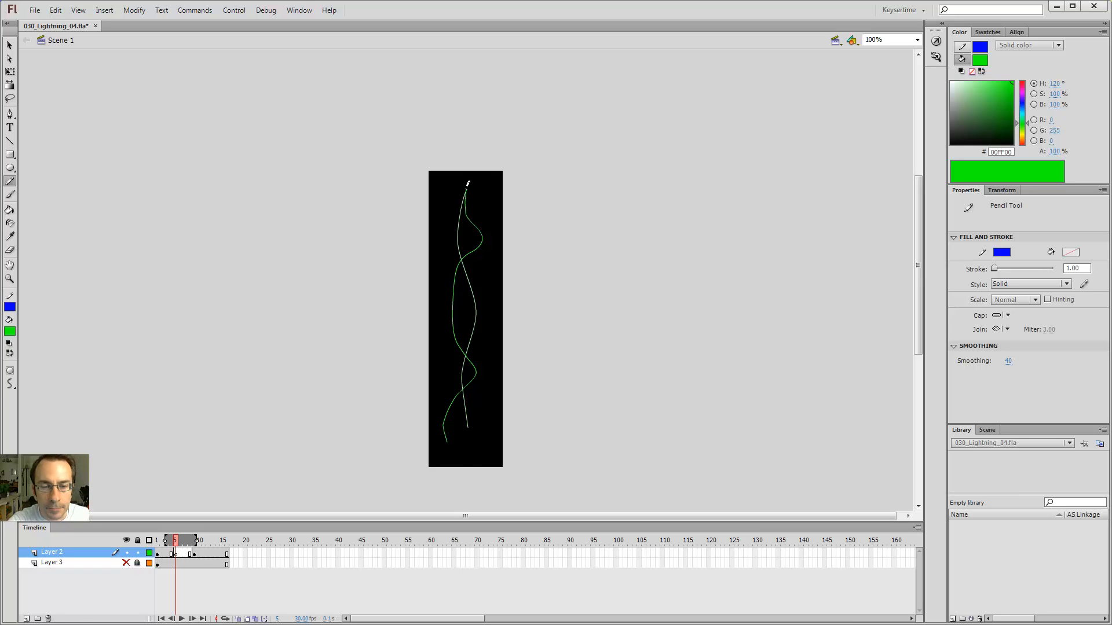
pyautogui.moveTo(467, 187)
pyautogui.mouseDown()
pyautogui.moveTo(469, 375)
pyautogui.moveTo(458, 435)
pyautogui.mouseUp()
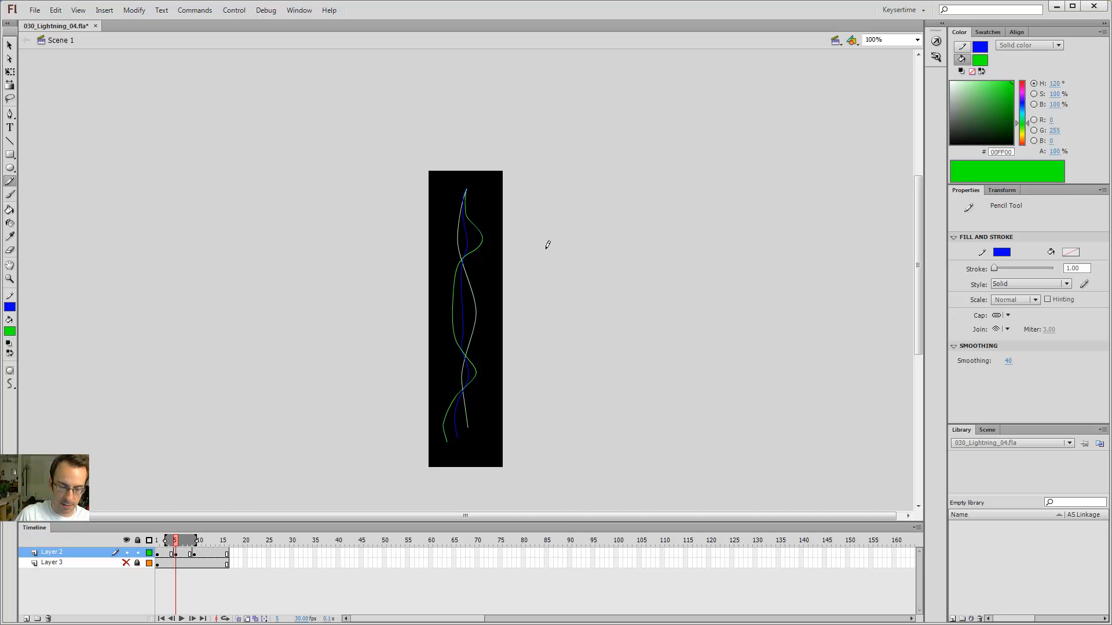
# Insert a blank keyframe at frame 13 of Layer 2 and paste the frame 5 in-between curve into it in place.
pyautogui.click(212, 554)
pyautogui.press('F7')
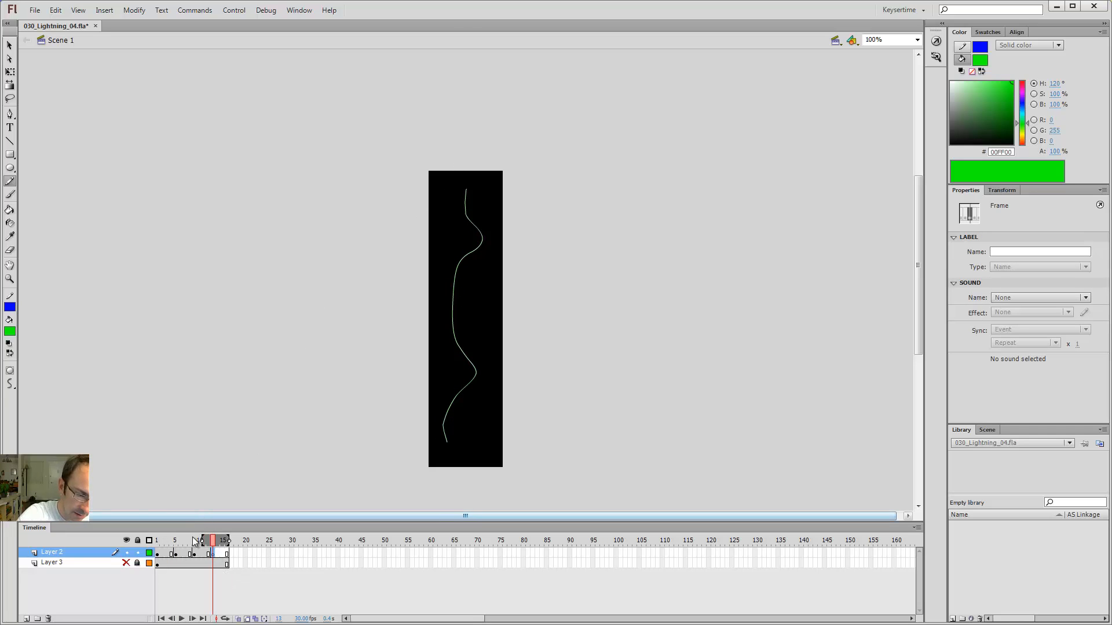
pyautogui.click(175, 554)
pyautogui.click(211, 554)
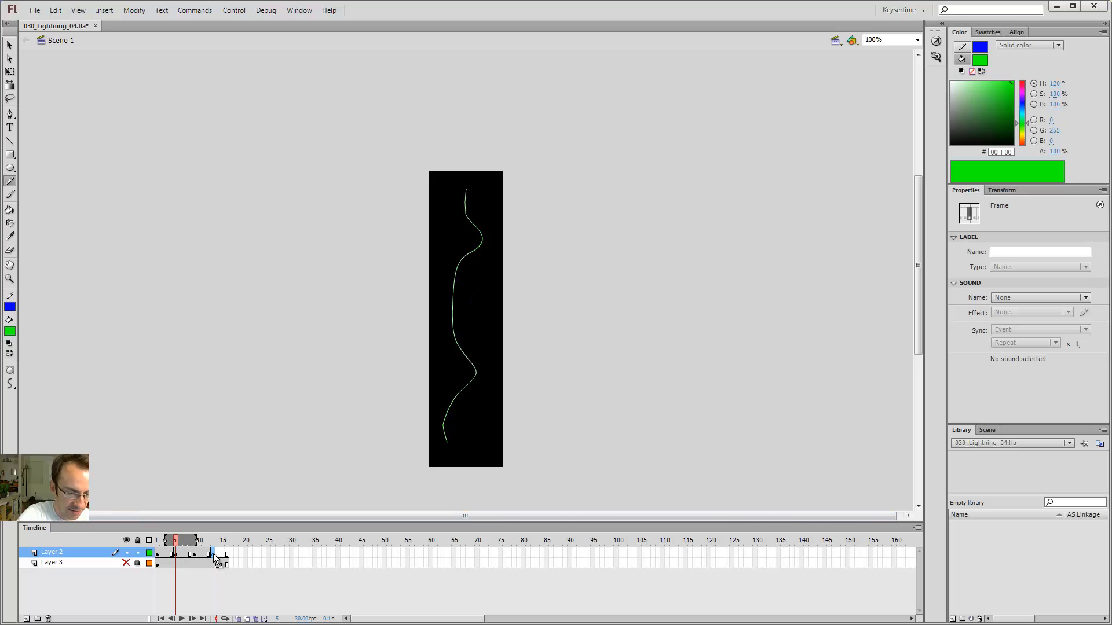
pyautogui.hotkey('ctrl', 'shift', 'v')
# Test the movie, close the preview, and convert Layer 3 into a guide layer to keep the lightning artwork out of playback.
pyautogui.hotkey('ctrl', 'Return')
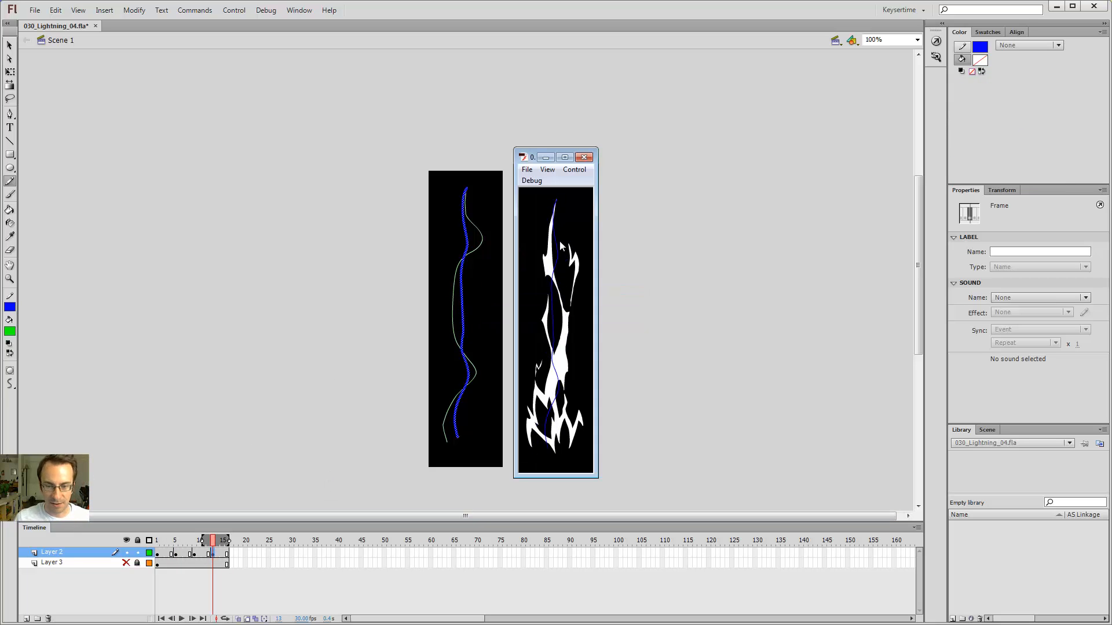
pyautogui.click(584, 157)
pyautogui.rightClick(66, 563)
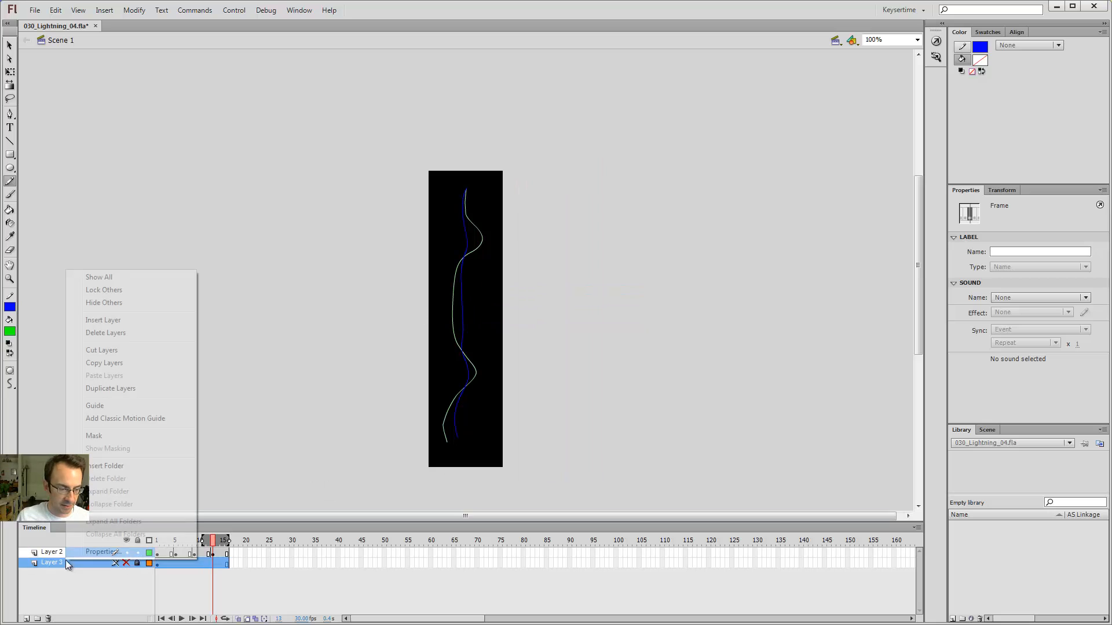
pyautogui.click(100, 404)
# Test the movie again in an enlarged preview window to examine the motion of the guide curves alone.
pyautogui.hotkey('ctrl', 'Return')
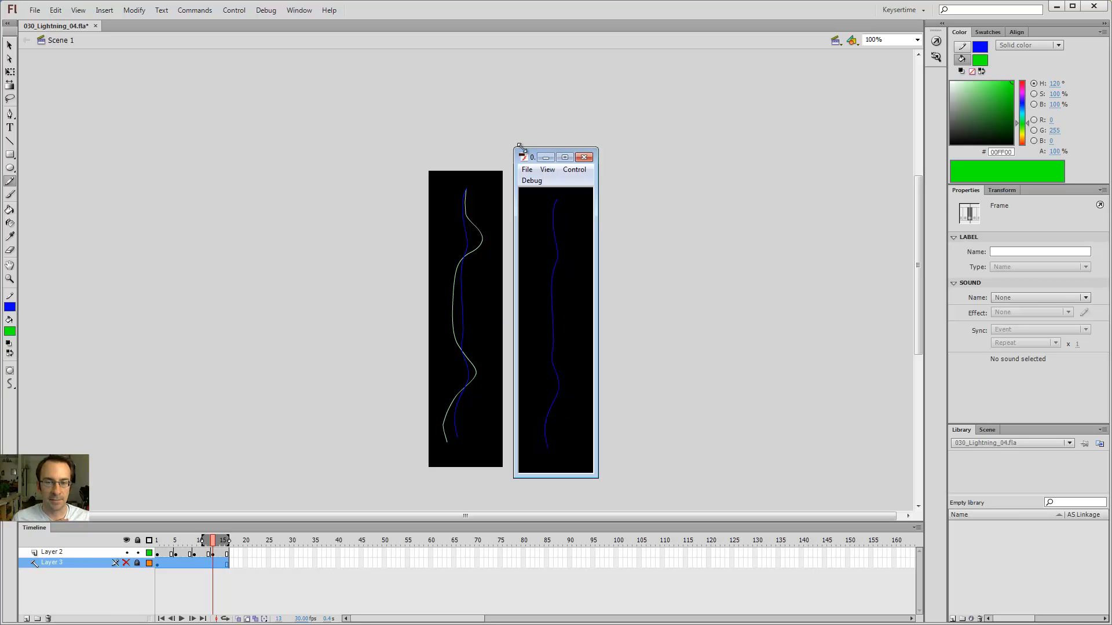
pyautogui.moveTo(514, 148); pyautogui.dragTo(267, 46)
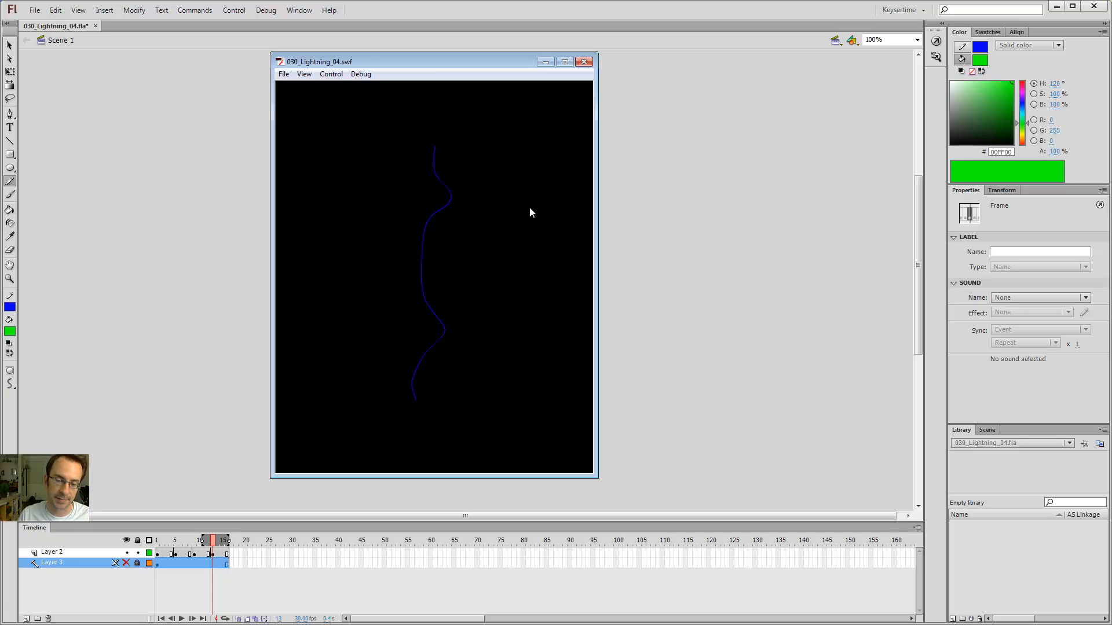
pyautogui.click(584, 61)
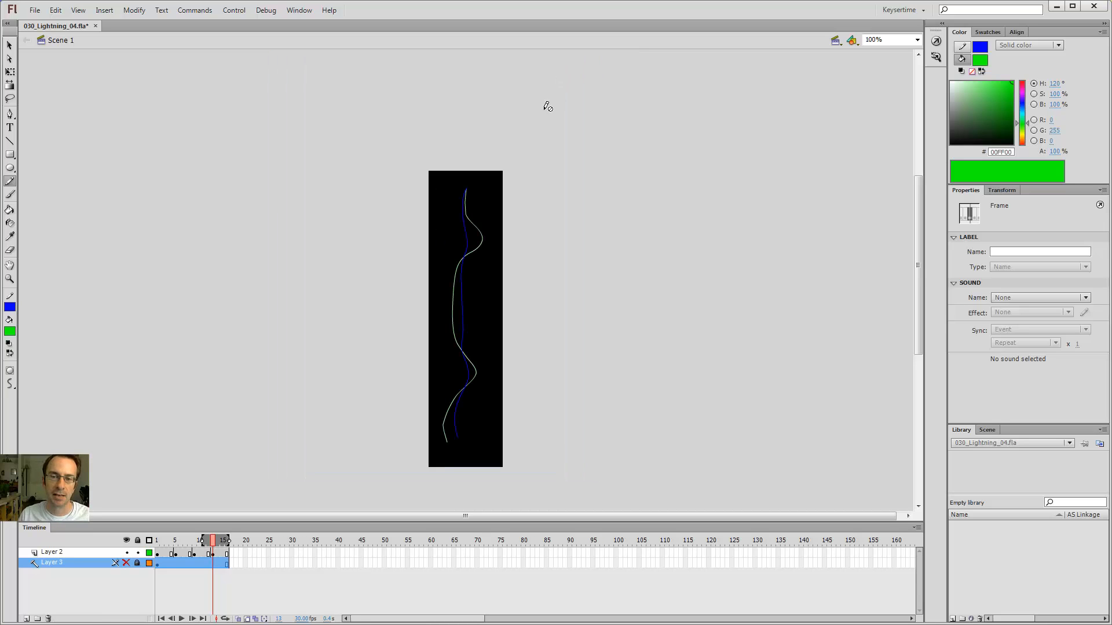
# Delete the in-between curves from frames 5 and 13 of Layer 2, keeping both keyframes blank.
pyautogui.click(176, 555)
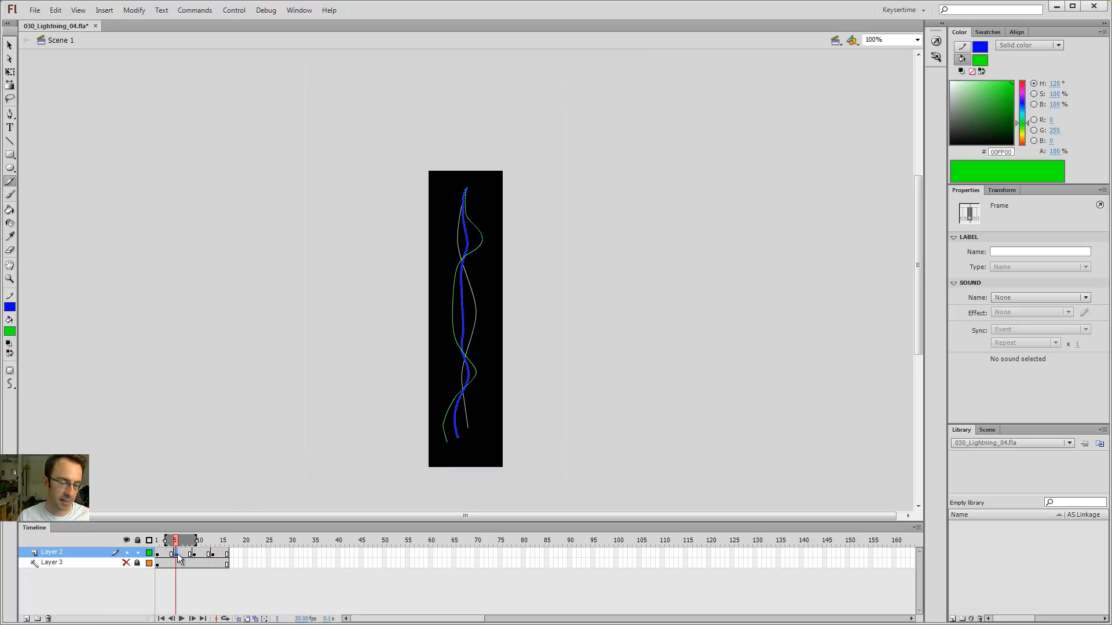
pyautogui.click(214, 554)
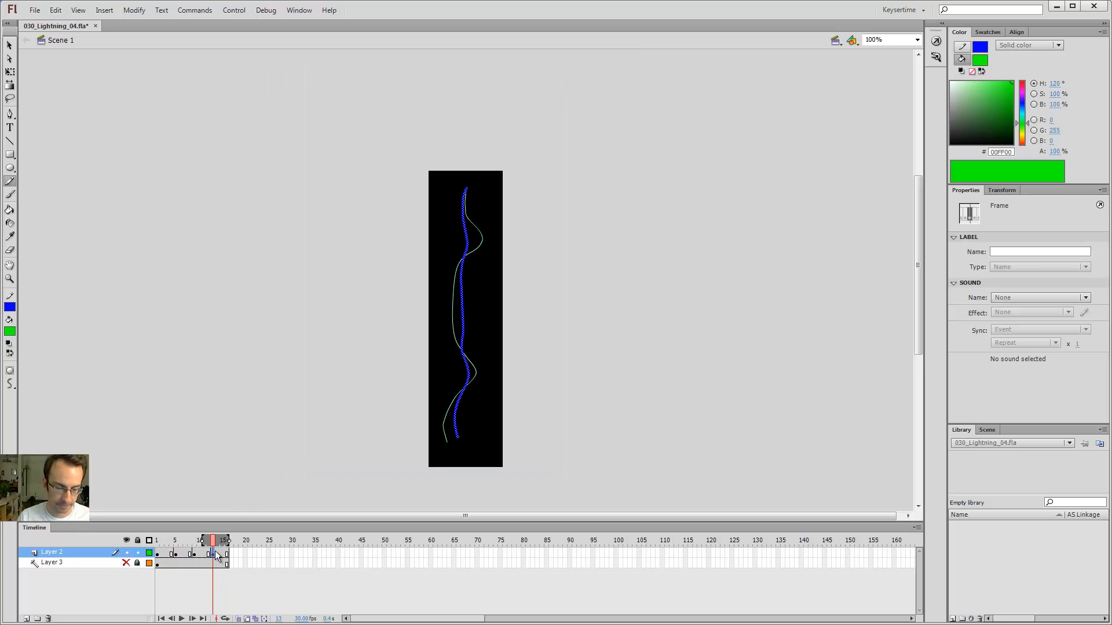
pyautogui.click(186, 556)
pyautogui.click(177, 556)
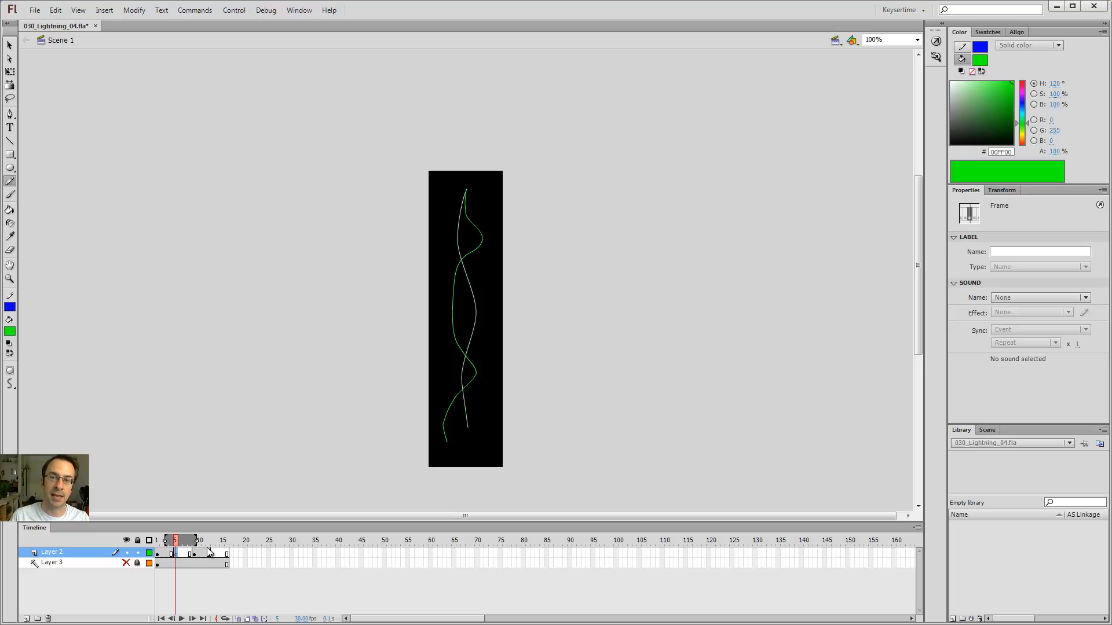
# Try penciling an in-between curve on frame 5 that closely follows the frame 1 curve with slightly wider, lower bends, and undo it.
pyautogui.press('v')
pyautogui.click(483, 247)
pyautogui.press('y')
pyautogui.hotkey('alt', ',')
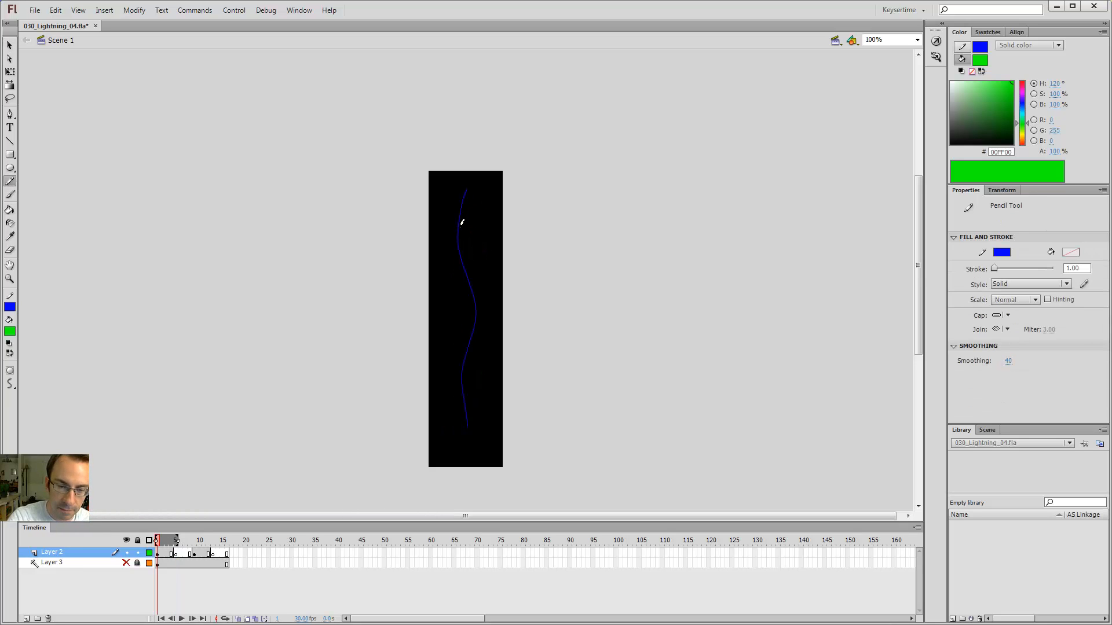
pyautogui.hotkey('alt', '.')
pyautogui.moveTo(465, 186); pyautogui.dragTo(470, 415)
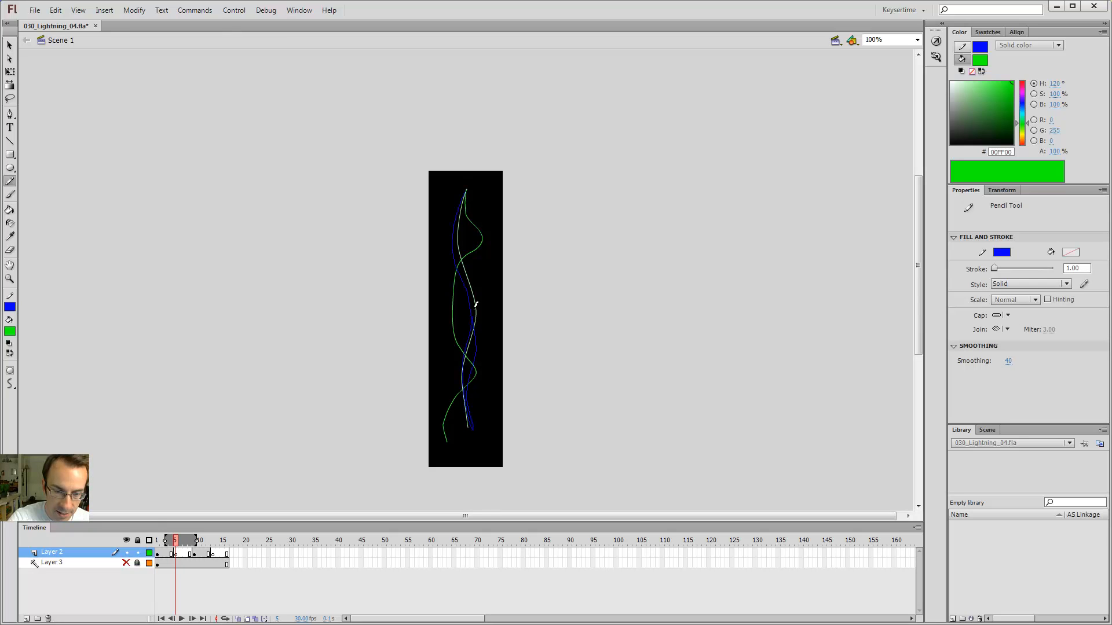
pyautogui.hotkey('ctrl', 'z')
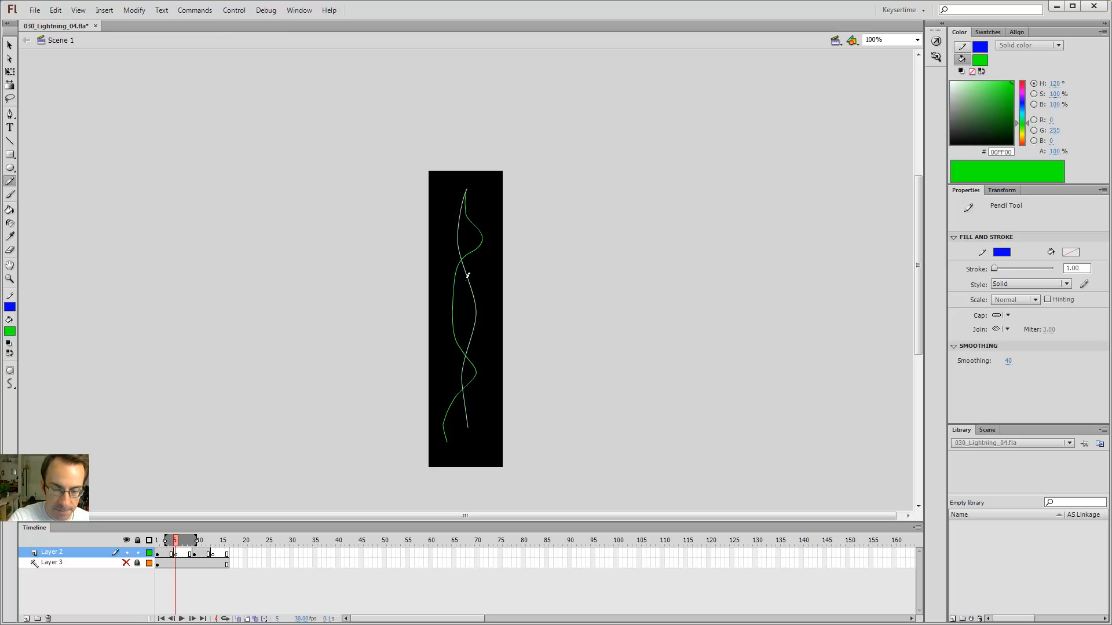
# Pencil short vertical marks outside the frame 1 curve's three bends on frame 5, and undo them.
pyautogui.moveTo(455, 228); pyautogui.dragTo(454, 246)
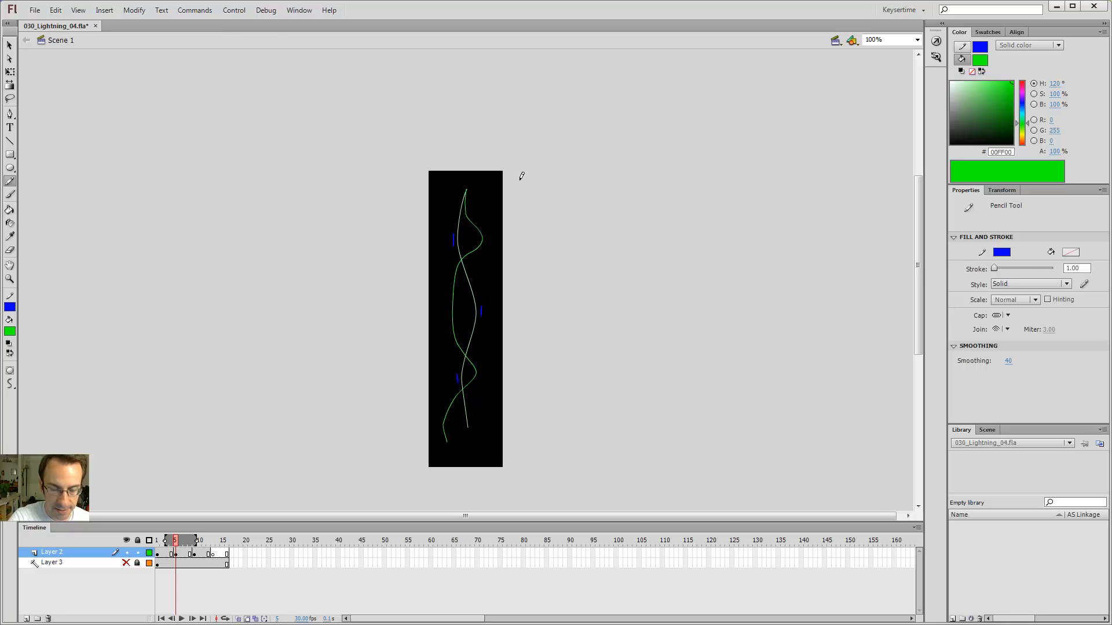
pyautogui.hotkey('ctrl', 'z')
pyautogui.hotkey('ctrl', 'z')
pyautogui.hotkey('ctrl', 'z')
pyautogui.hotkey('ctrl', 'z')
# Compare frame 9 with frame 5 and pencil vertical marks on frame 5 beside the outer bends of the frame 9 curve.
pyautogui.press('.')
pyautogui.press('.')
pyautogui.press('.')
pyautogui.press('.')
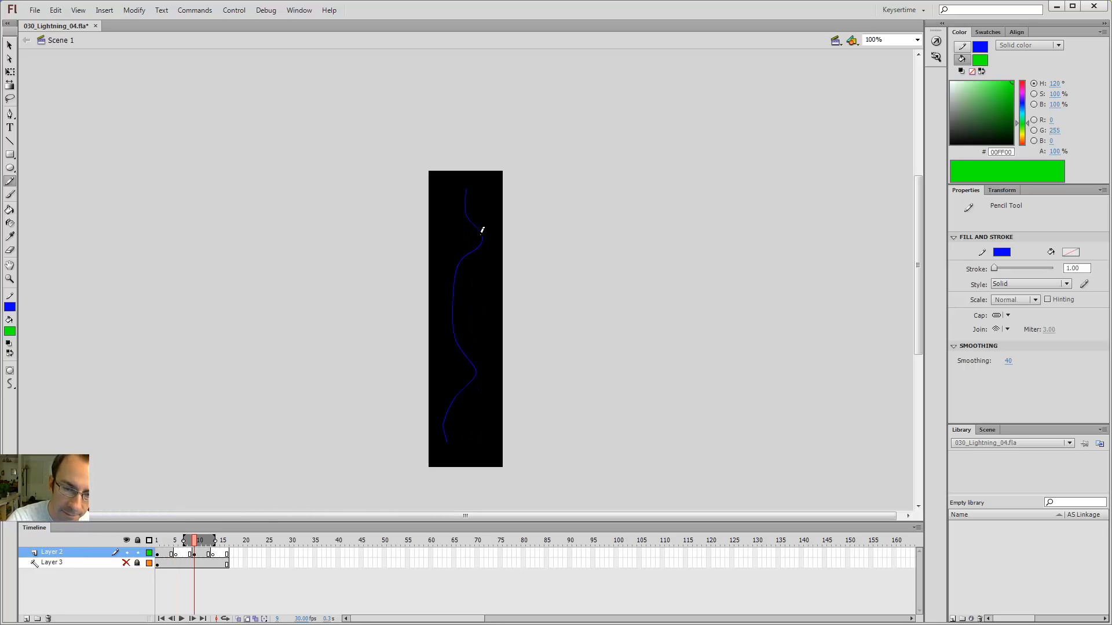
pyautogui.press(',')
pyautogui.press(',')
pyautogui.press(',')
pyautogui.press(',')
pyautogui.moveTo(485, 233); pyautogui.dragTo(485, 242)
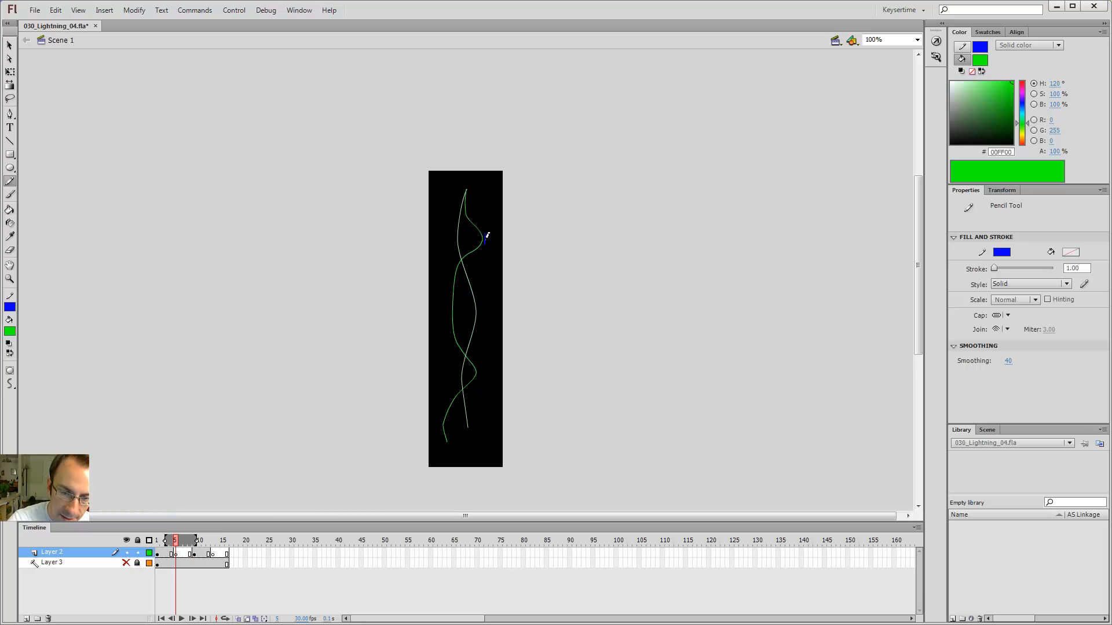
pyautogui.moveTo(448, 279); pyautogui.dragTo(445, 319)
pyautogui.hotkey('ctrl', 'z')
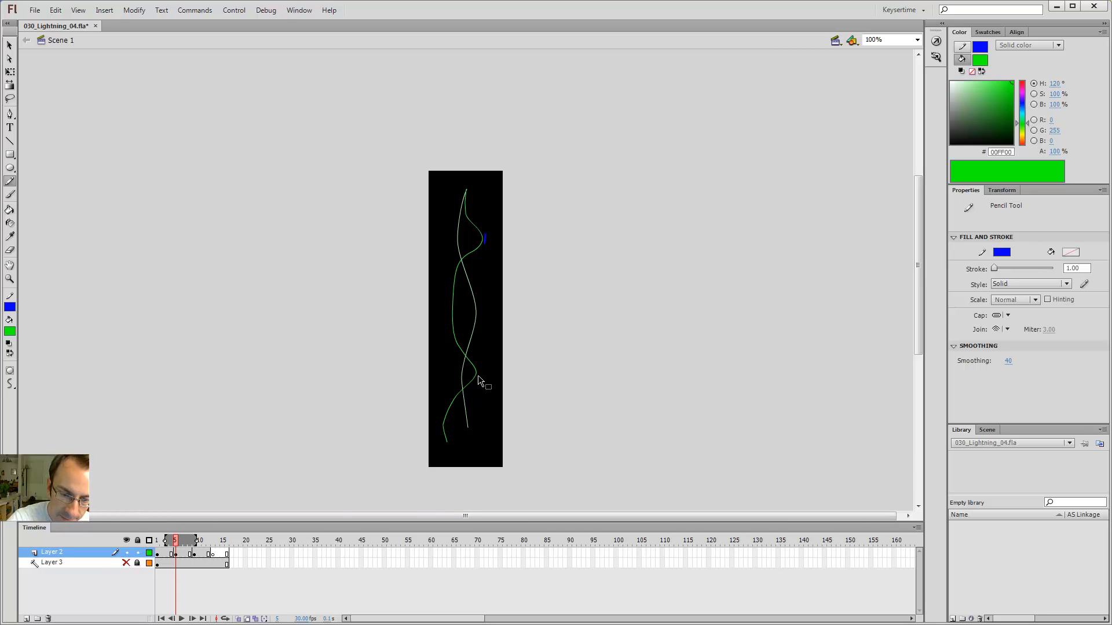
pyautogui.moveTo(479, 369); pyautogui.dragTo(478, 380)
pyautogui.moveTo(446, 341); pyautogui.dragTo(450, 270)
pyautogui.moveTo(440, 431)
pyautogui.mouseDown()
pyautogui.moveTo(439, 417)
pyautogui.moveTo(438, 437)
pyautogui.mouseUp()
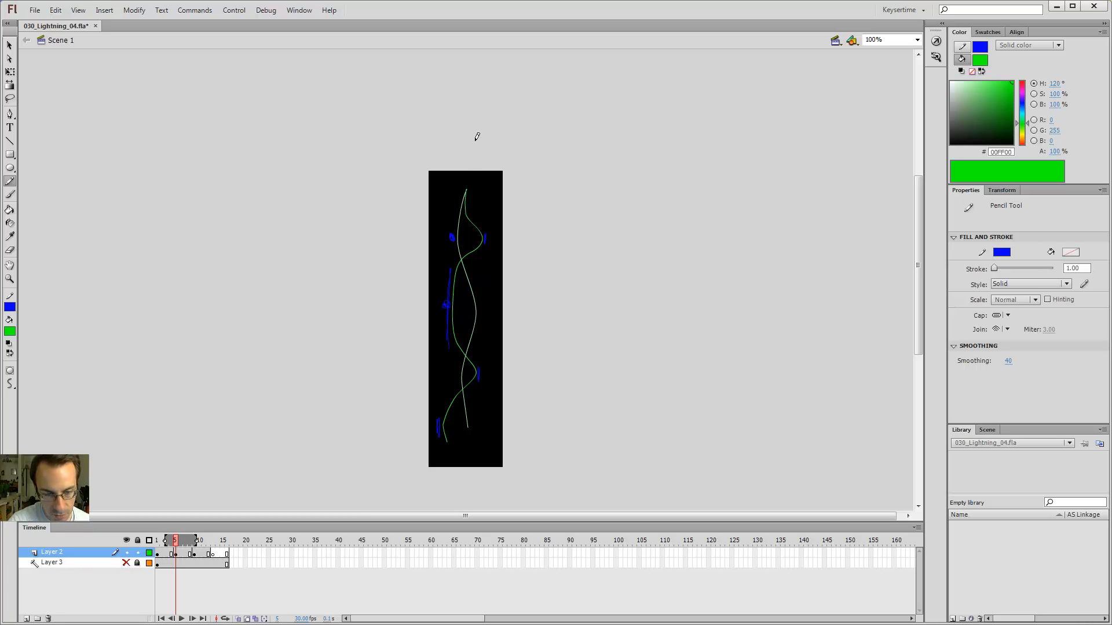
# Select all the penciled marks on frame 5 and delete them.
pyautogui.press('v')
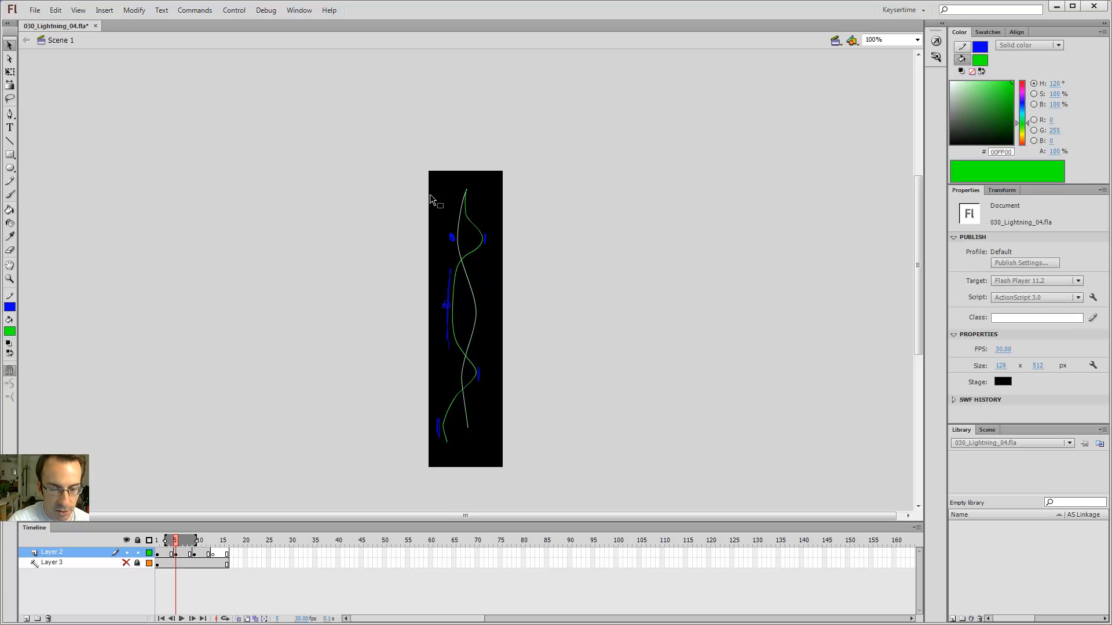
pyautogui.moveTo(405, 184)
pyautogui.mouseDown()
pyautogui.moveTo(590, 513)
pyautogui.moveTo(612, 496)
pyautogui.mouseUp()
pyautogui.press('Delete')
pyautogui.click(469, 200)
pyautogui.click(474, 224)
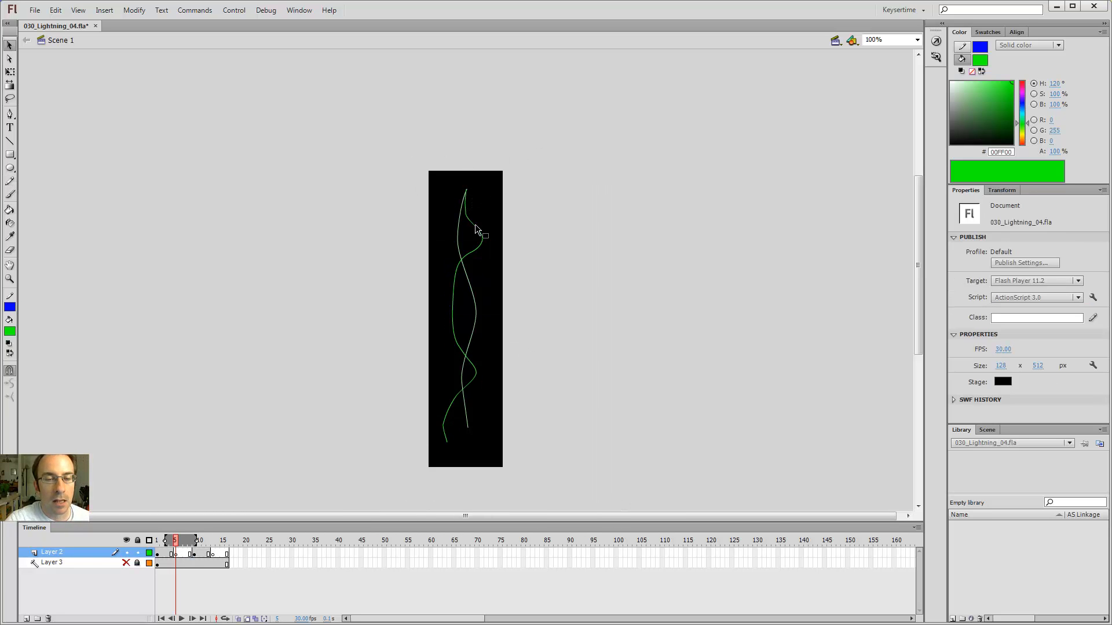
# Try penciling an in-between curve on frame 5 with its first outward bulge below the frame 9 curve's upper bulge, and undo it.
pyautogui.press('y')
pyautogui.moveTo(466, 189)
pyautogui.mouseDown()
pyautogui.moveTo(462, 218)
pyautogui.moveTo(480, 266)
pyautogui.mouseUp()
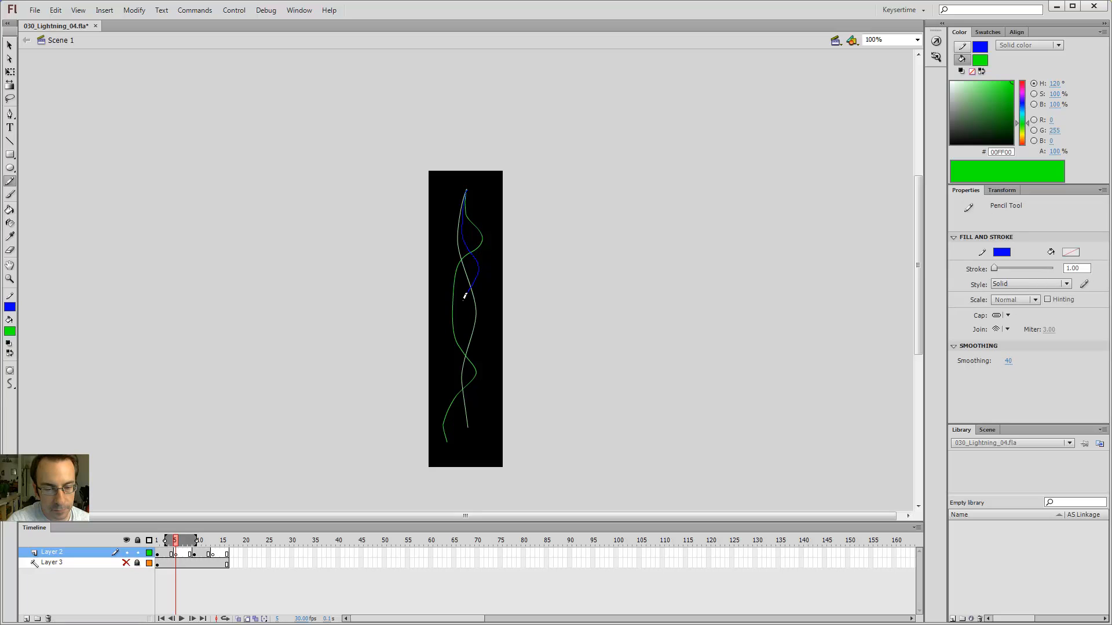
pyautogui.moveTo(460, 306); pyautogui.dragTo(460, 308)
pyautogui.hotkey('ctrl', 'z')
# Pencil a small upper bulge on frame 5, above the frame 9 curve's top bulge, checking it against the neighbouring key frames.
pyautogui.hotkey('shift', ',')
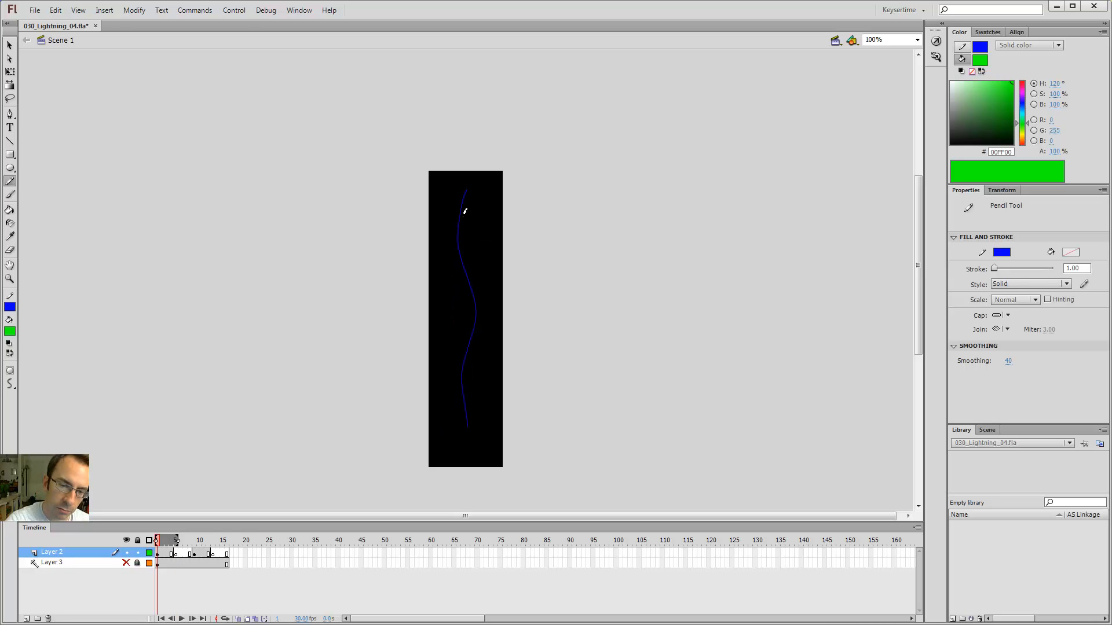
pyautogui.hotkey('shift', '.')
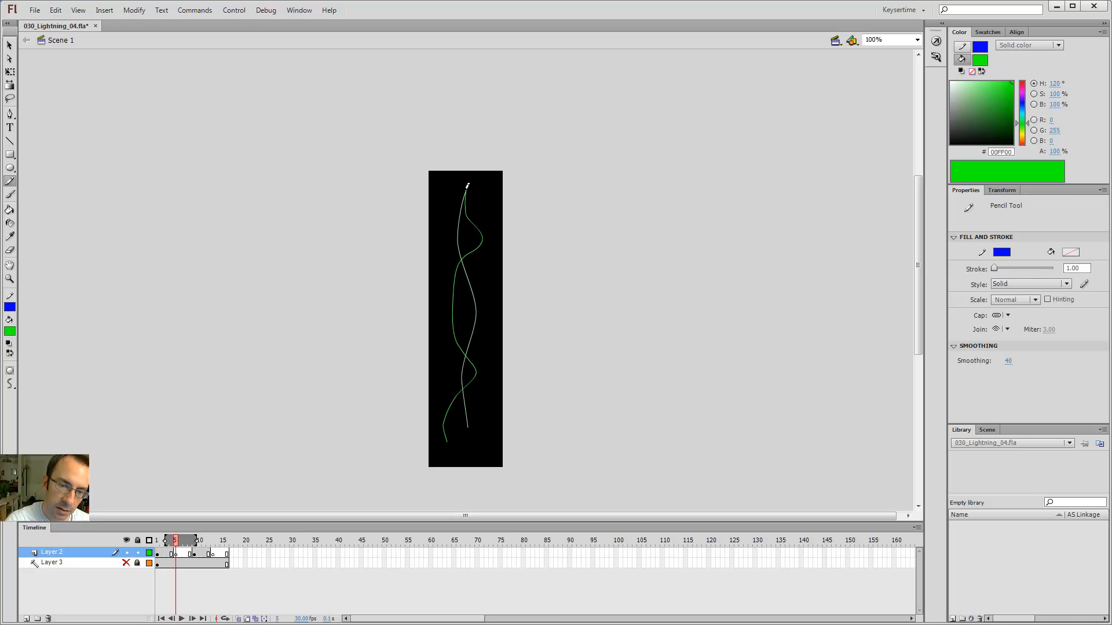
pyautogui.moveTo(466, 193)
pyautogui.mouseDown()
pyautogui.moveTo(475, 214)
pyautogui.moveTo(464, 236)
pyautogui.mouseUp()
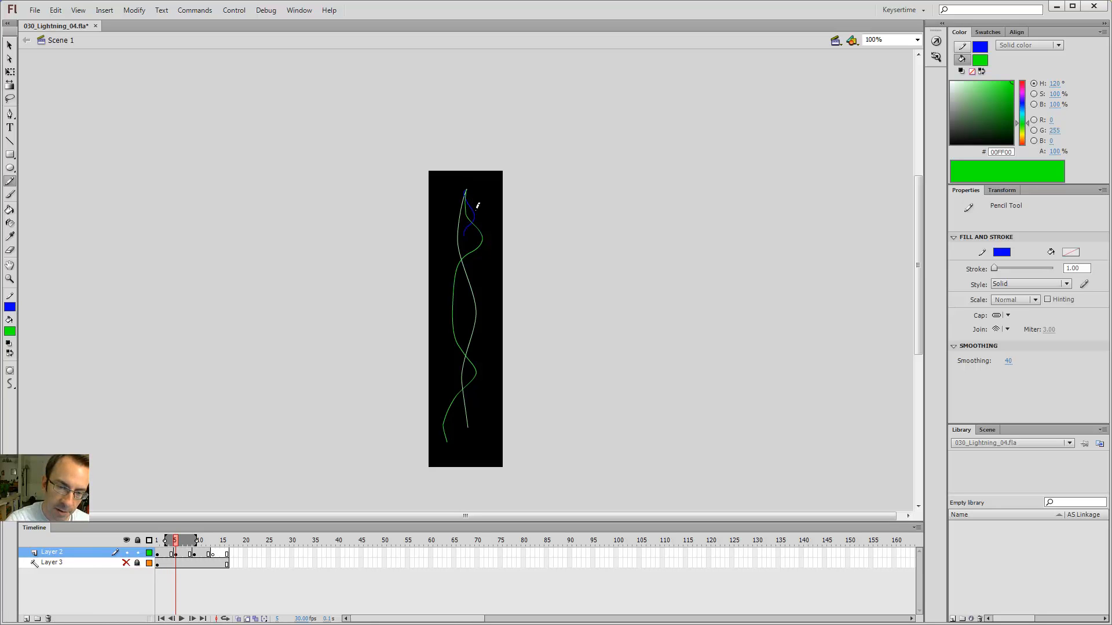
pyautogui.hotkey('shift', ',')
pyautogui.hotkey('shift', '.')
pyautogui.hotkey('shift', '.')
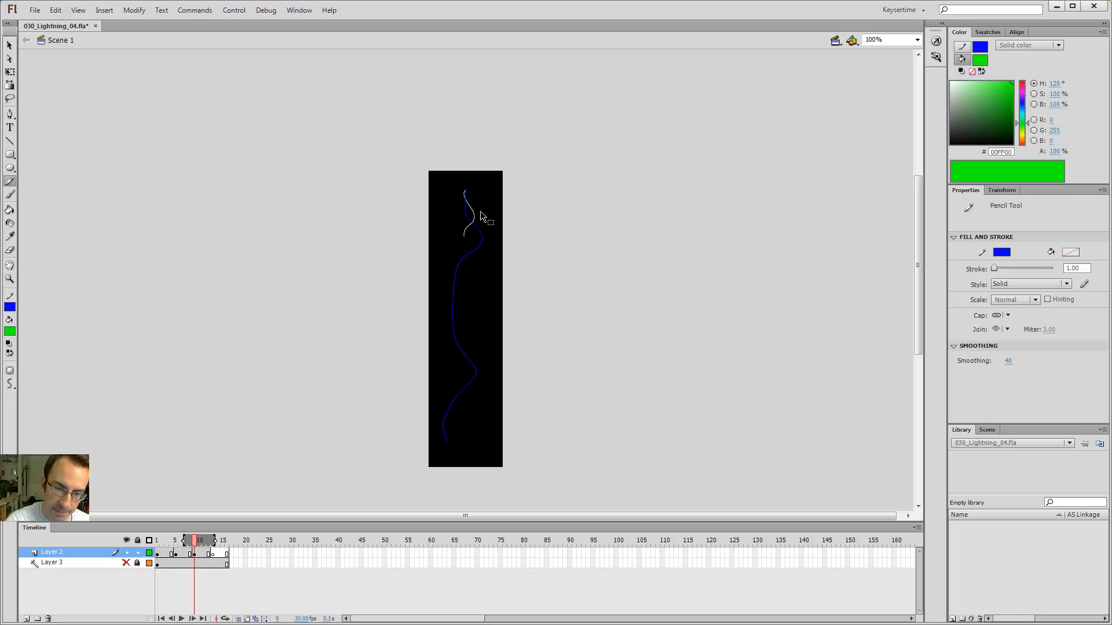
pyautogui.hotkey('shift', ',')
# Extend the frame 5 curve to its lower end in wavy sections, placing each bend below the matching bend of the frame 1 curve.
pyautogui.moveTo(467, 224)
pyautogui.mouseDown()
pyautogui.moveTo(447, 324)
pyautogui.moveTo(448, 288)
pyautogui.mouseUp()
pyautogui.hotkey('ctrl', 'z')
pyautogui.hotkey('ctrl', 'z')
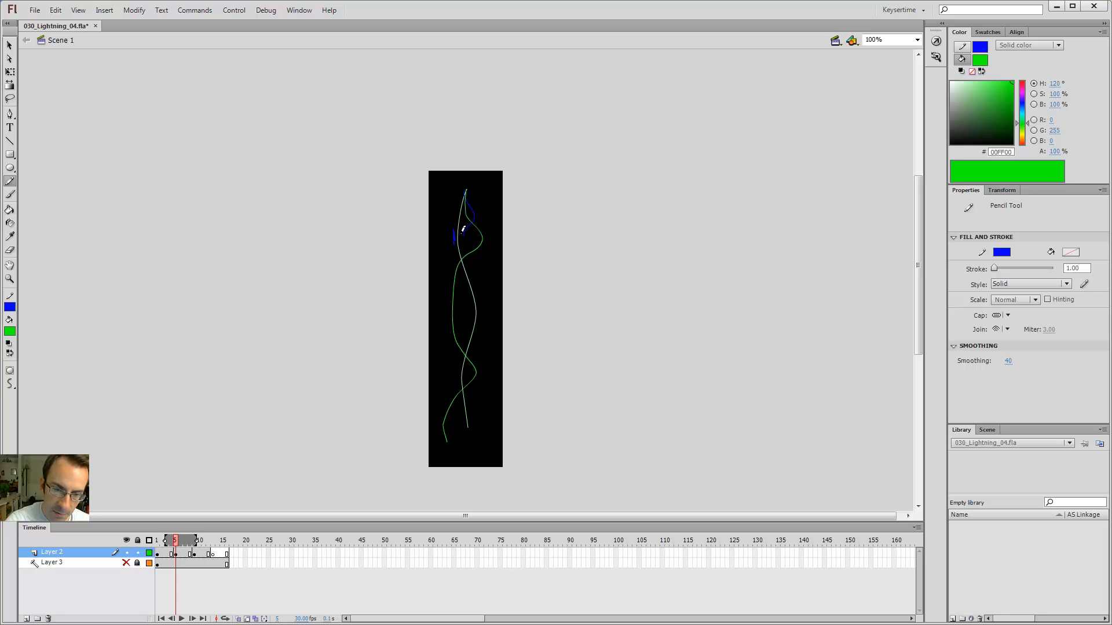
pyautogui.moveTo(468, 224)
pyautogui.mouseDown()
pyautogui.moveTo(468, 321)
pyautogui.moveTo(465, 286)
pyautogui.moveTo(479, 305)
pyautogui.mouseUp()
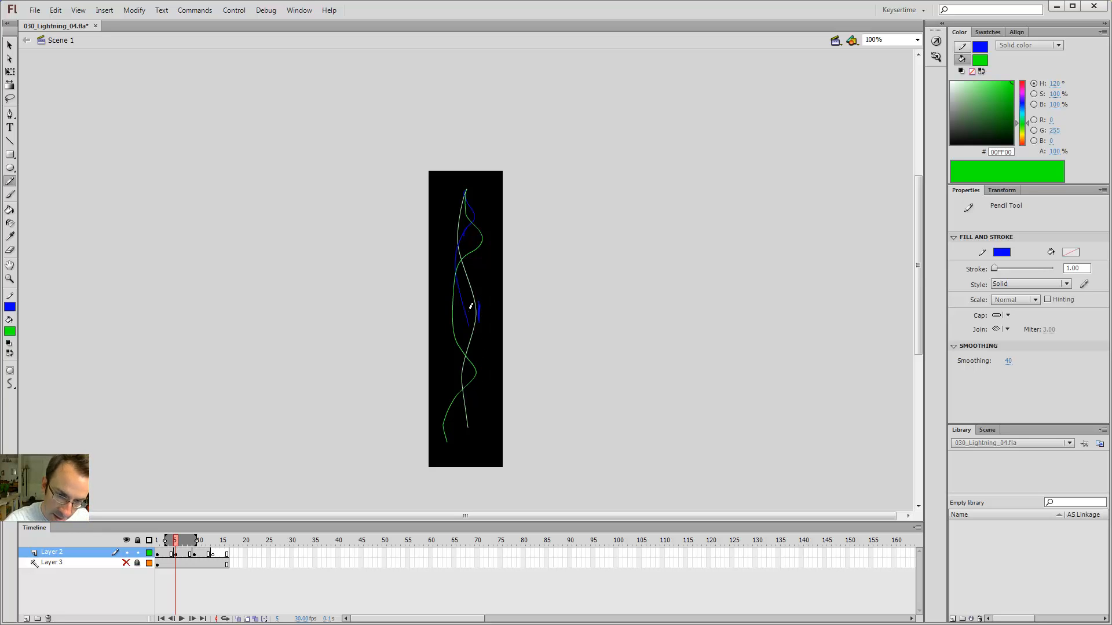
pyautogui.hotkey('ctrl', 'z')
pyautogui.moveTo(476, 343); pyautogui.dragTo(459, 376)
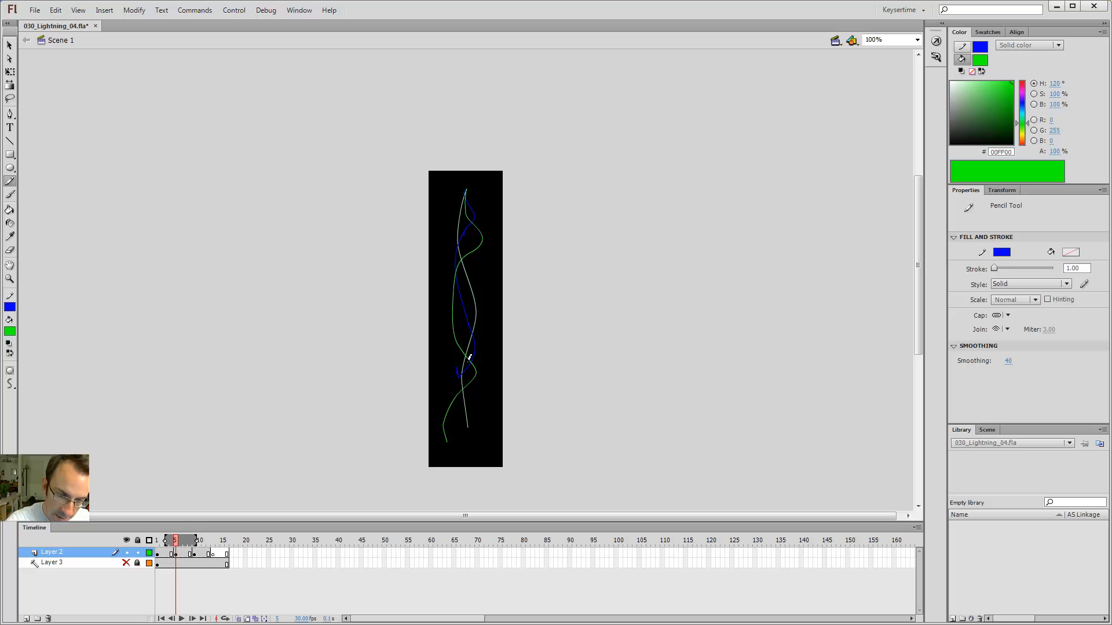
pyautogui.hotkey('ctrl', 'z')
pyautogui.moveTo(453, 407); pyautogui.dragTo(459, 439)
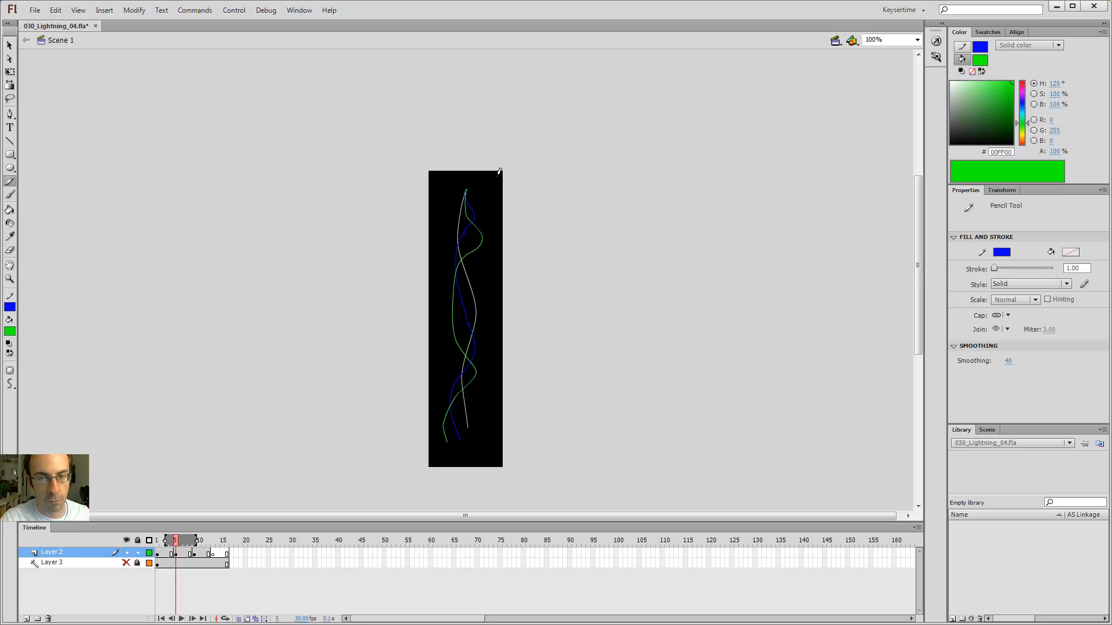
# Add a blank keyframe at frame 17 of Layer 2 and paste the frame 1 curve into it in place.
pyautogui.click(161, 555)
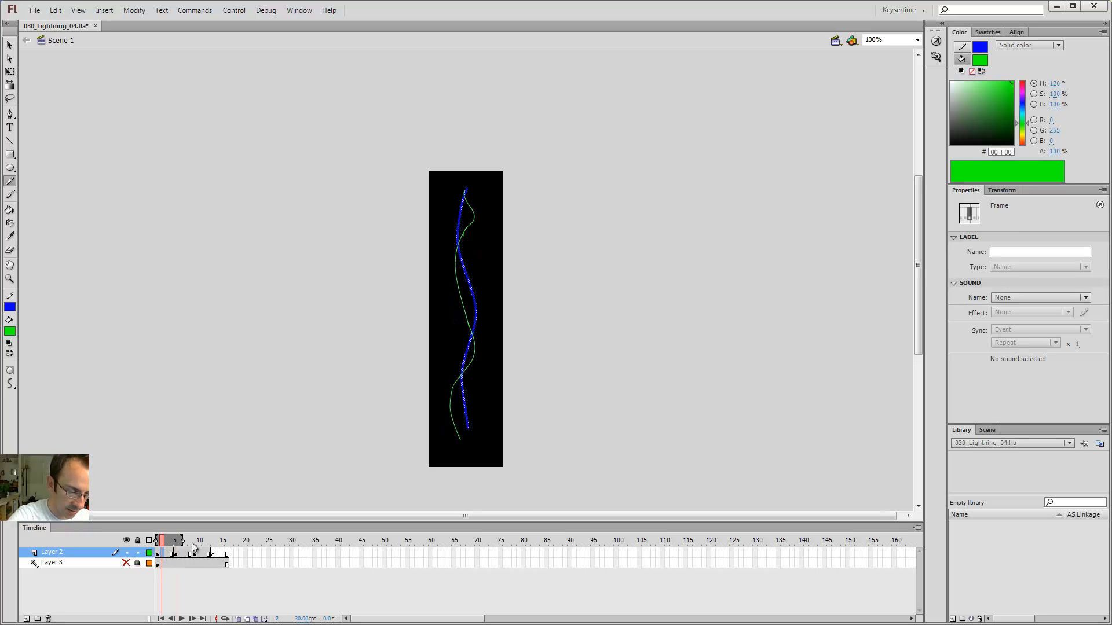
pyautogui.click(231, 553)
pyautogui.press('F7')
pyautogui.hotkey('ctrl', 'shift', 'v')
# Pencil the upper part of an in-between curve on frame 13, placing its bulge between the upper bulges of the frame 9 and frame 1 curves.
pyautogui.click(212, 554)
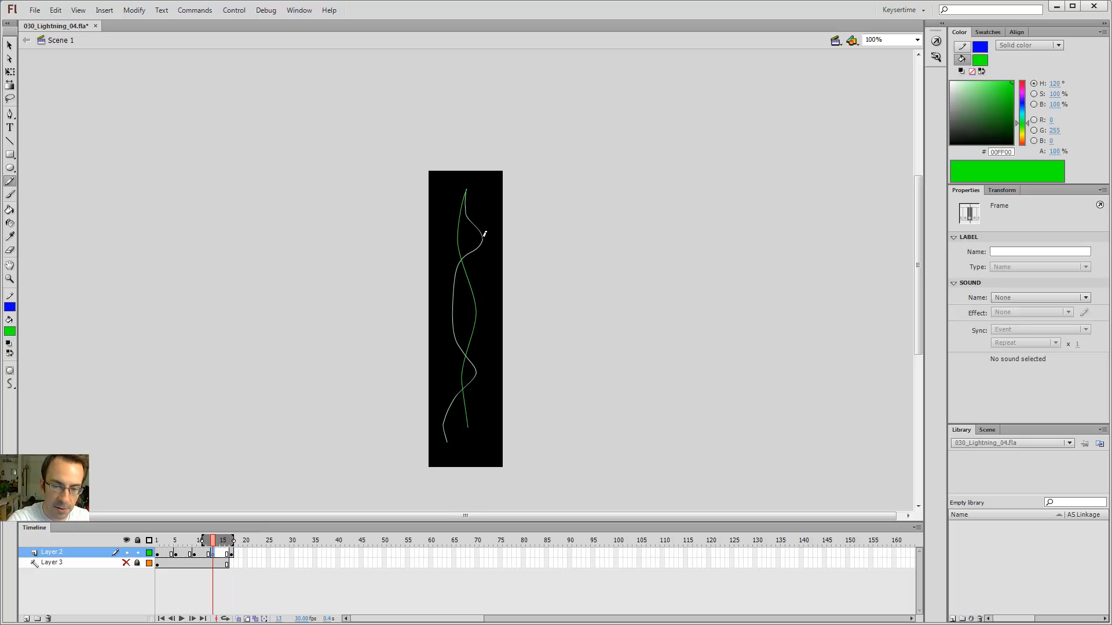
pyautogui.press(',')
pyautogui.press(',')
pyautogui.press(',')
pyautogui.press(',')
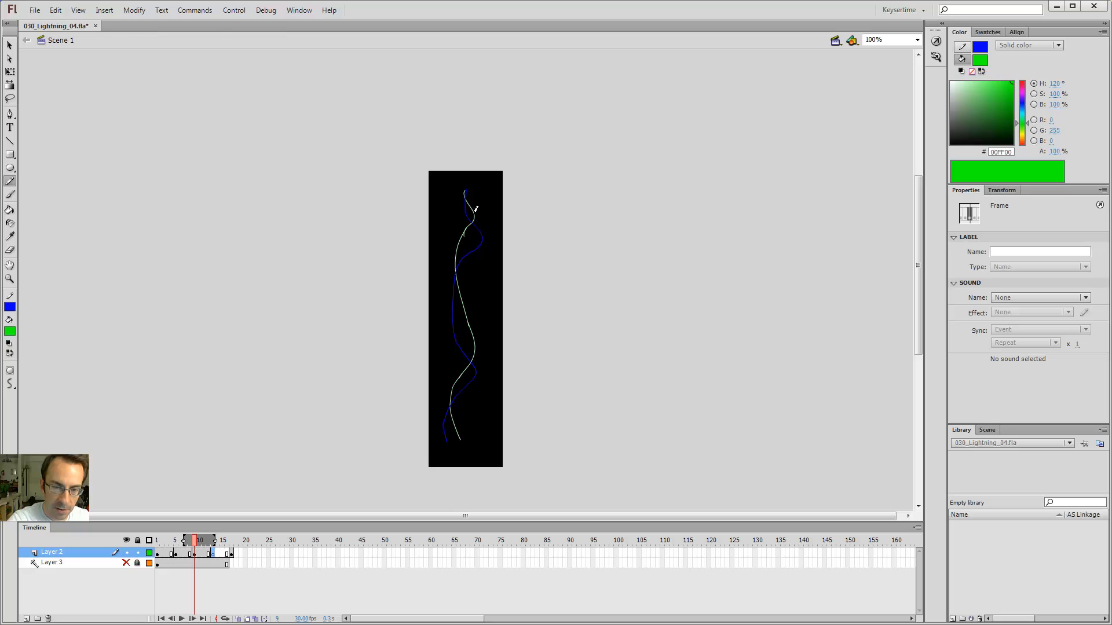
pyautogui.moveTo(483, 242); pyautogui.dragTo(481, 249)
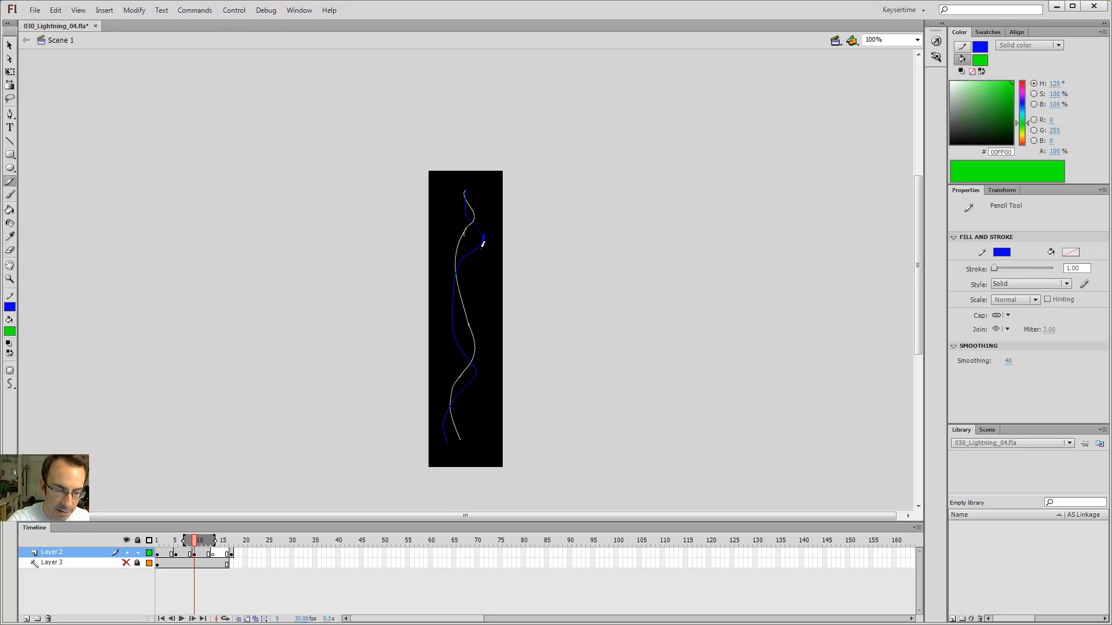
pyautogui.press('.')
pyautogui.press('.')
pyautogui.press('.')
pyautogui.press('.')
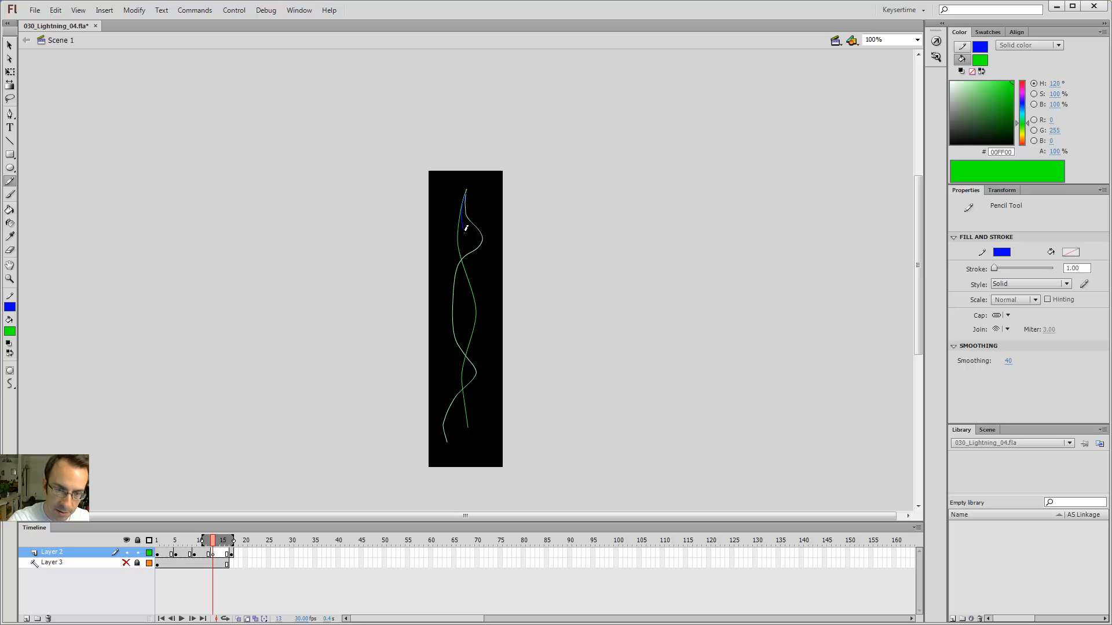
pyautogui.moveTo(465, 294); pyautogui.dragTo(461, 309)
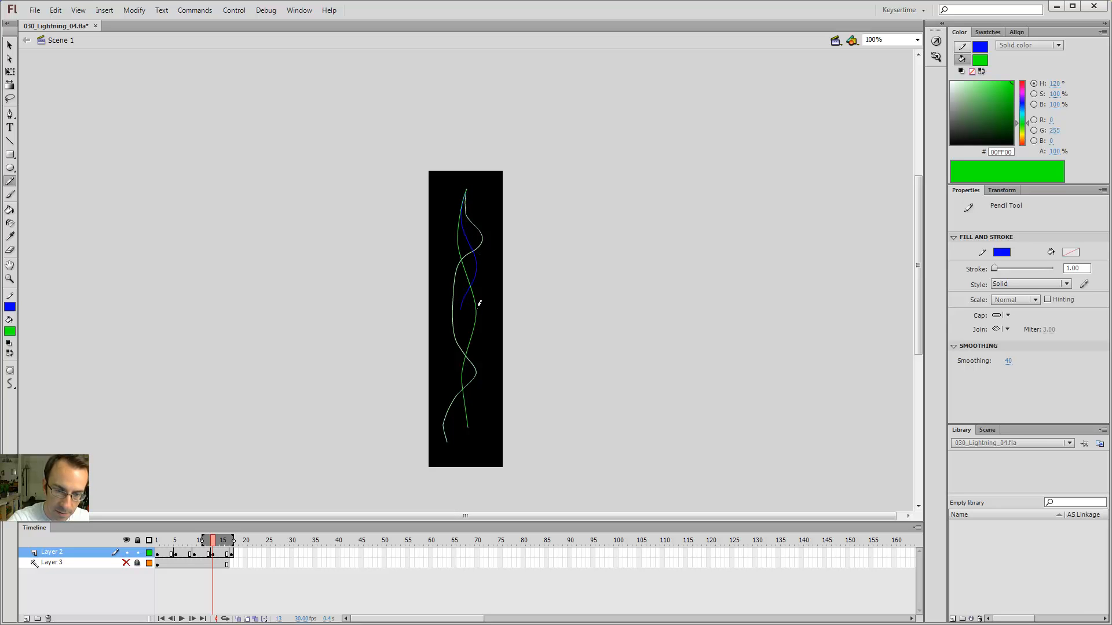
pyautogui.hotkey('ctrl', 'z')
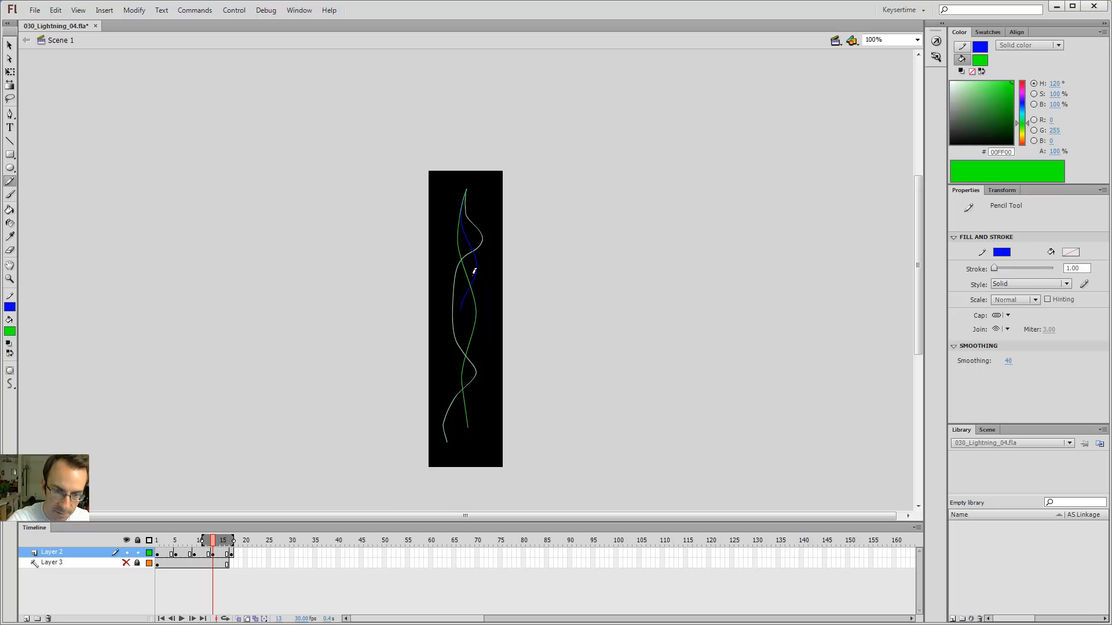
# Extend the frame 13 curve to its lower end in wavy sections, placing its lower bulge below the matching bulge of the frame 9 curve.
pyautogui.hotkey('alt', '.')
pyautogui.hotkey('alt', ',')
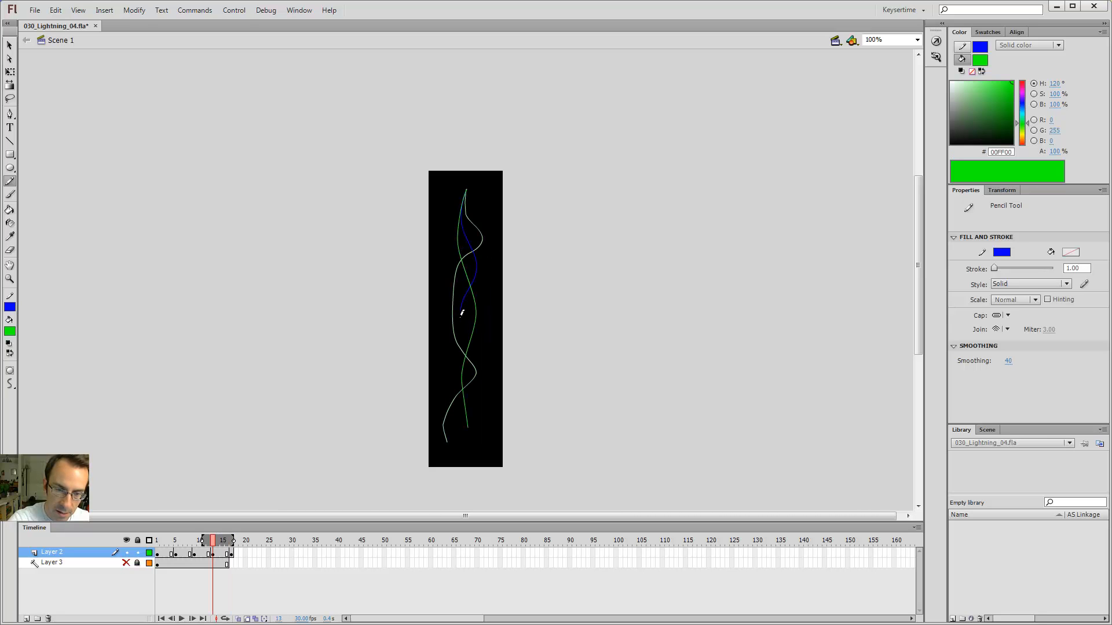
pyautogui.hotkey('alt', ',')
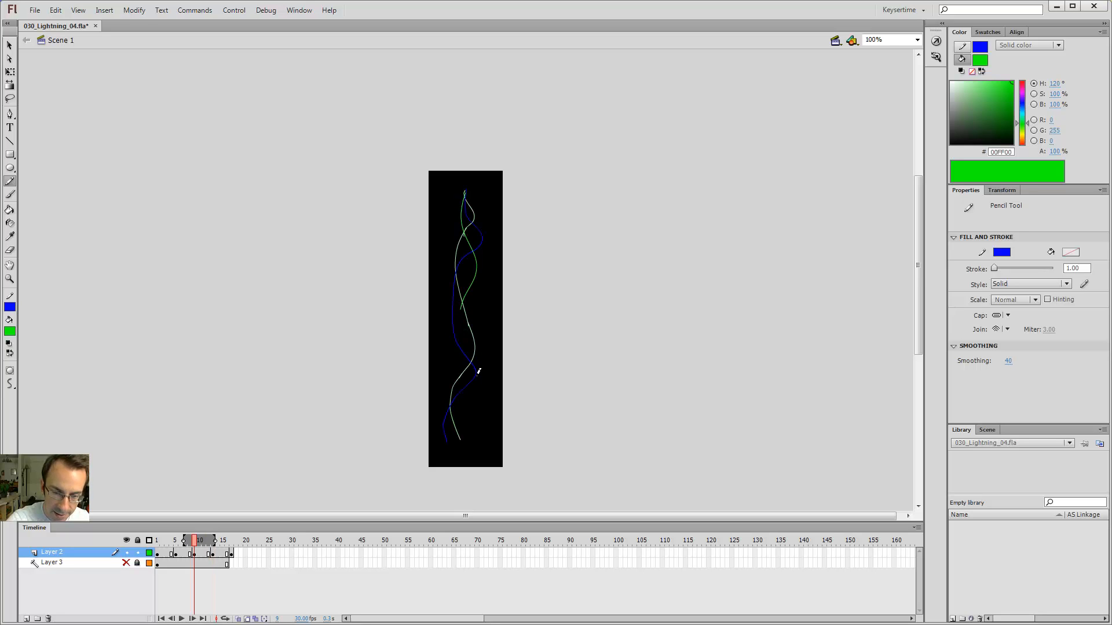
pyautogui.hotkey('alt', '.')
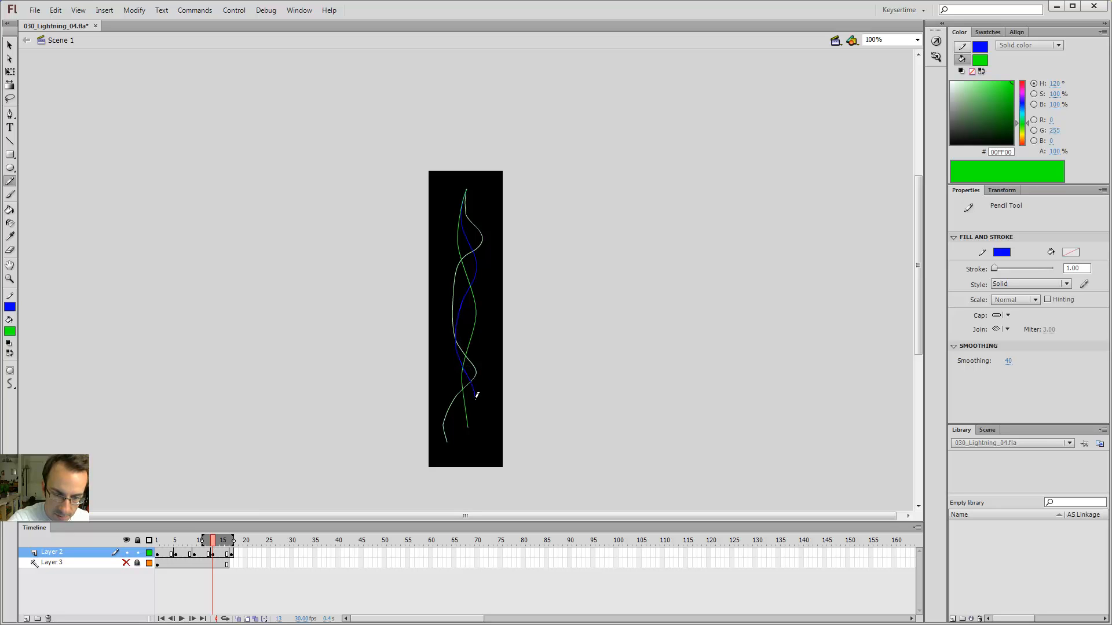
pyautogui.hotkey('alt', ',')
pyautogui.hotkey('alt', '.')
pyautogui.hotkey('alt', ',')
# Compare the lower bulges of the frame 9 and frame 13 curves, mark the offset with a short pencil stroke, and undo the stroke.
pyautogui.press('v')
pyautogui.click(477, 377)
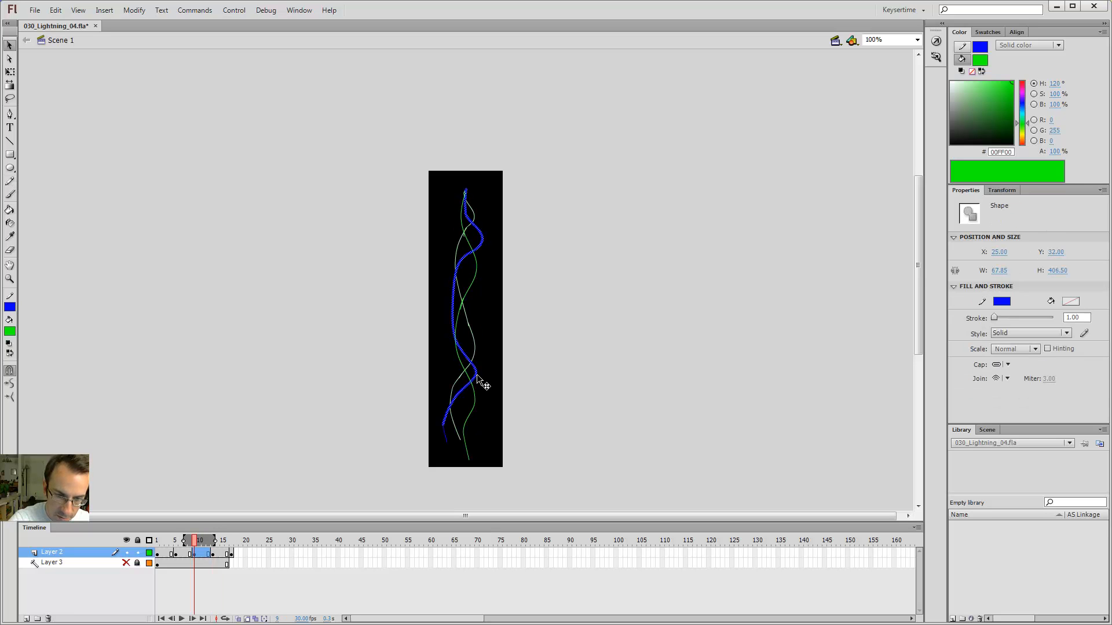
pyautogui.press('y')
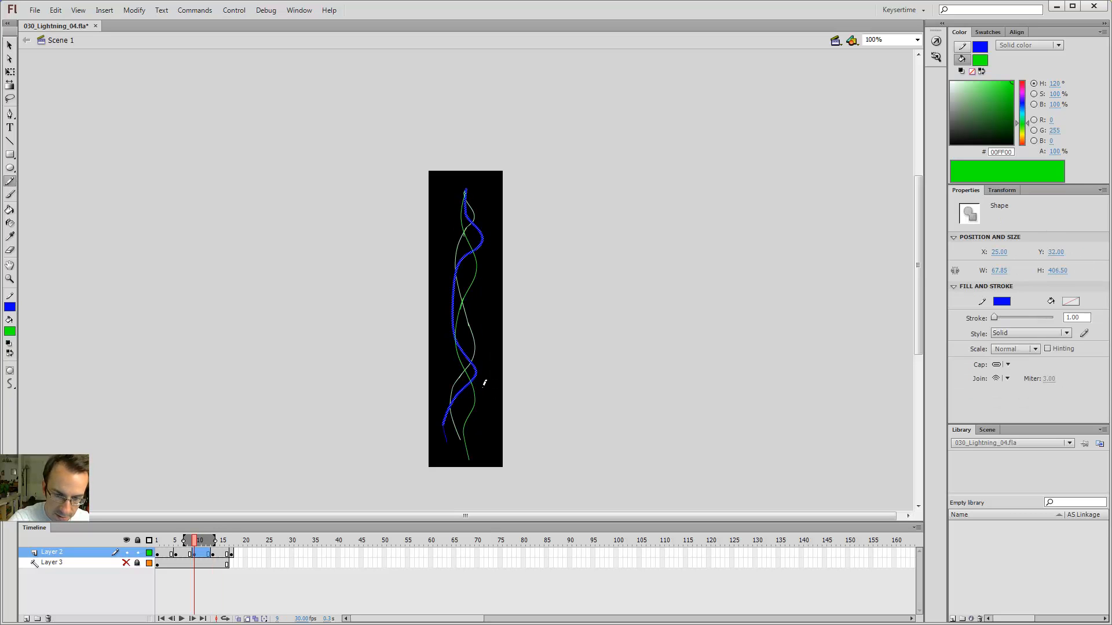
pyautogui.hotkey('alt', '.')
pyautogui.hotkey('alt', '.')
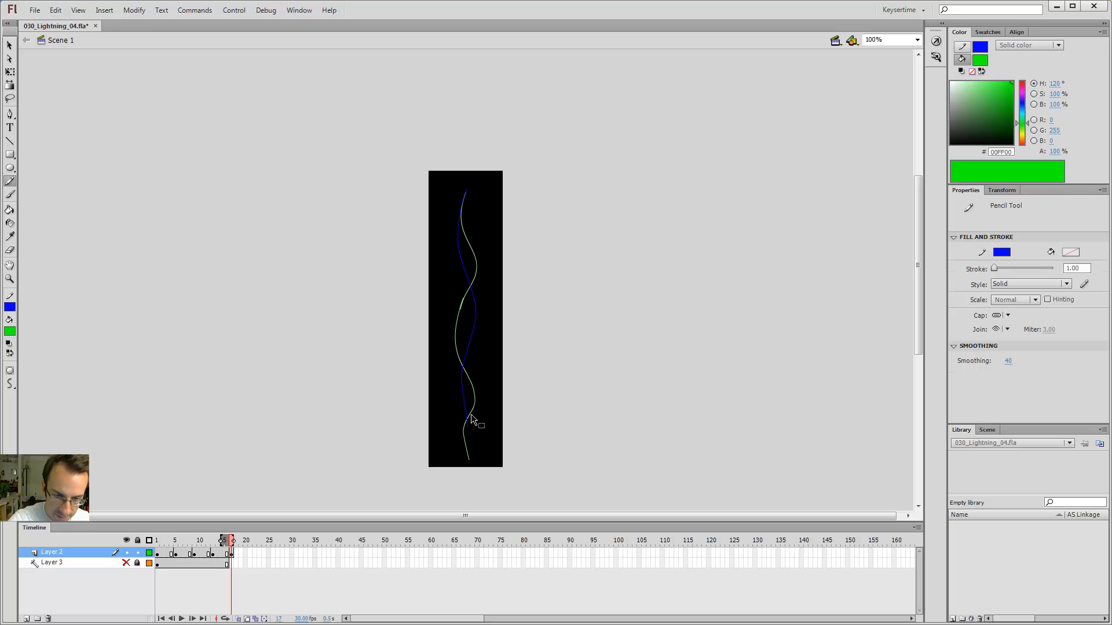
pyautogui.press('v')
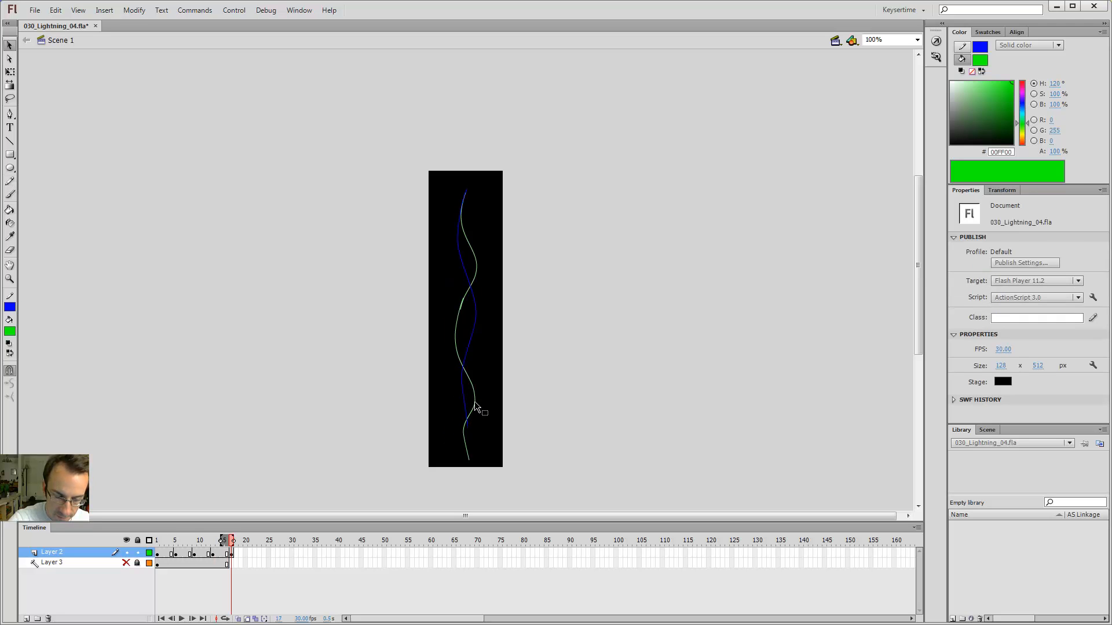
pyautogui.hotkey('alt', ',')
pyautogui.click(474, 404)
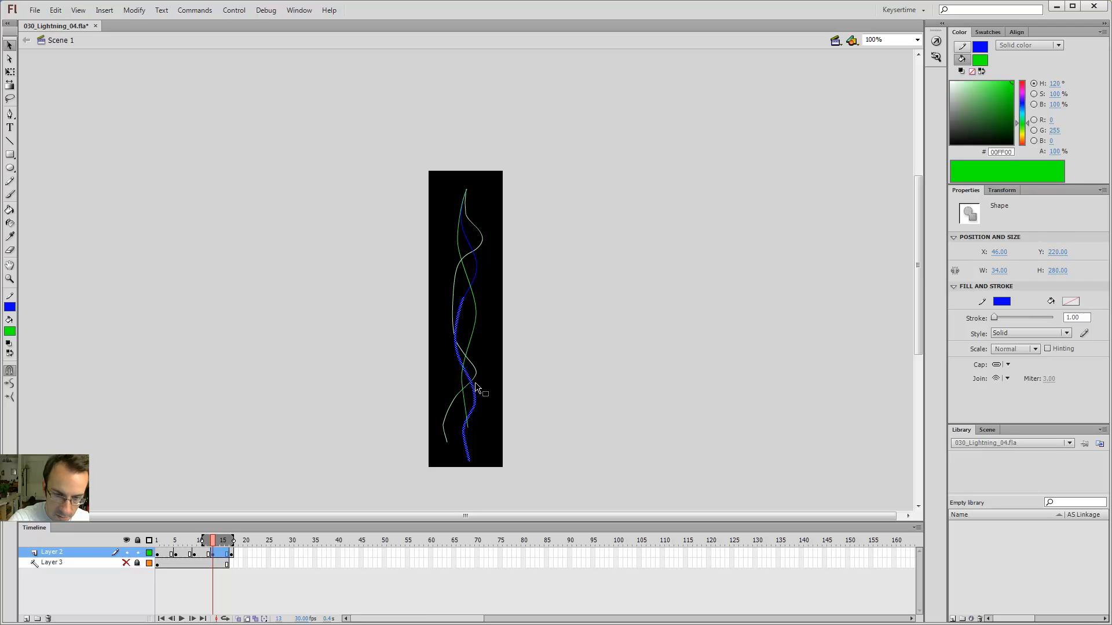
pyautogui.press('y')
pyautogui.moveTo(476, 405); pyautogui.dragTo(480, 385)
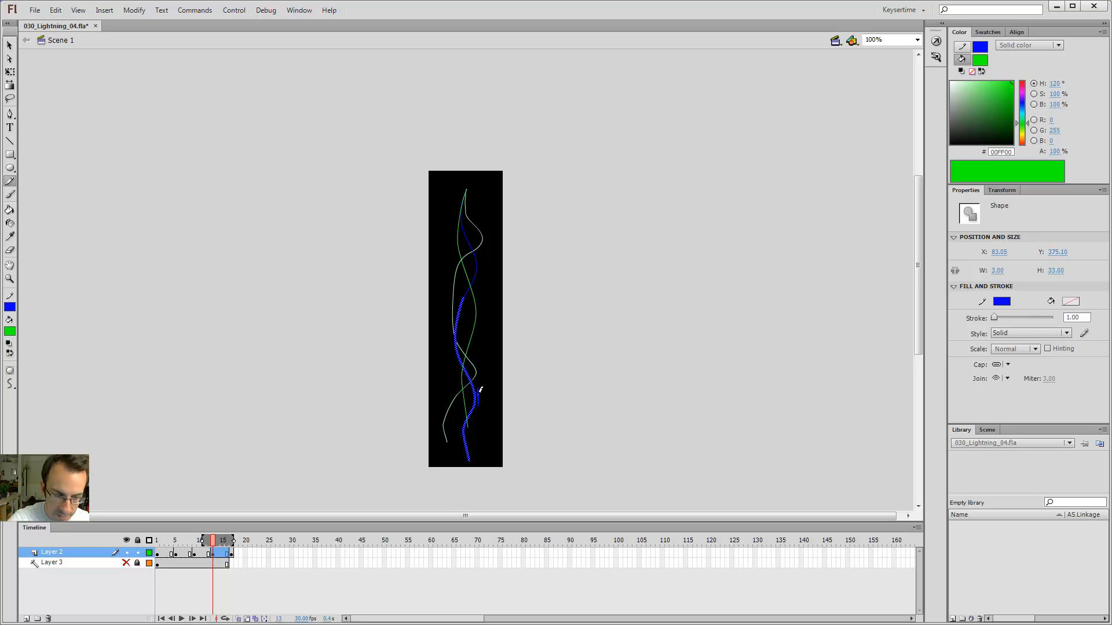
pyautogui.hotkey('ctrl', 'z')
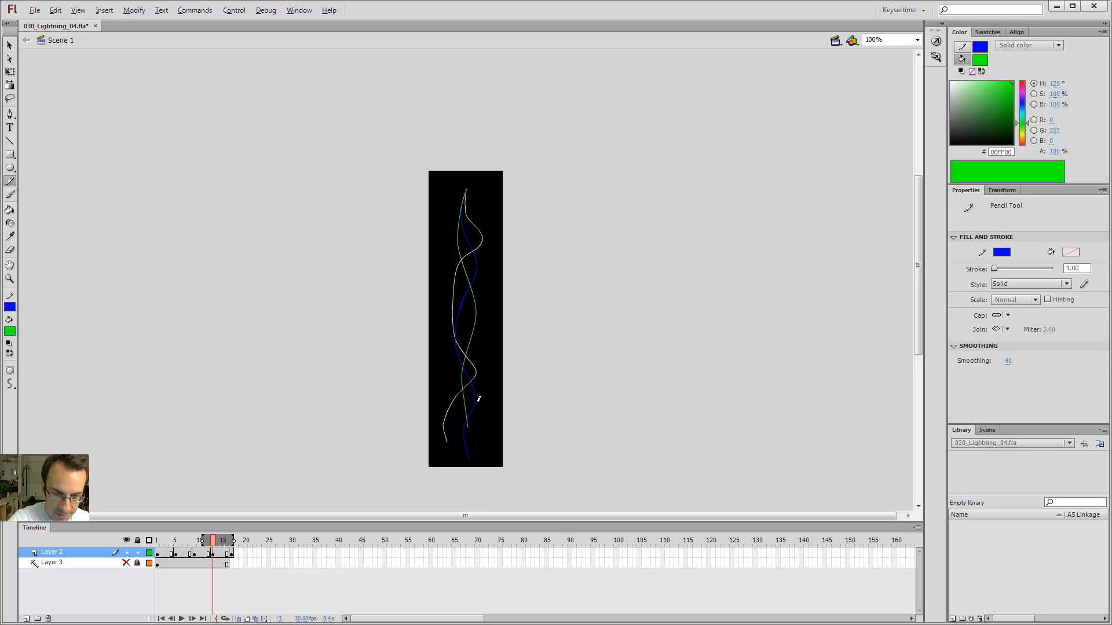
# Remove frame 17 from Layer 2 and review the loop in a test movie beside the stage, closing the preview when done.
pyautogui.press('Return')
pyautogui.click(231, 553)
pyautogui.hotkey('ctrl', 'Return')
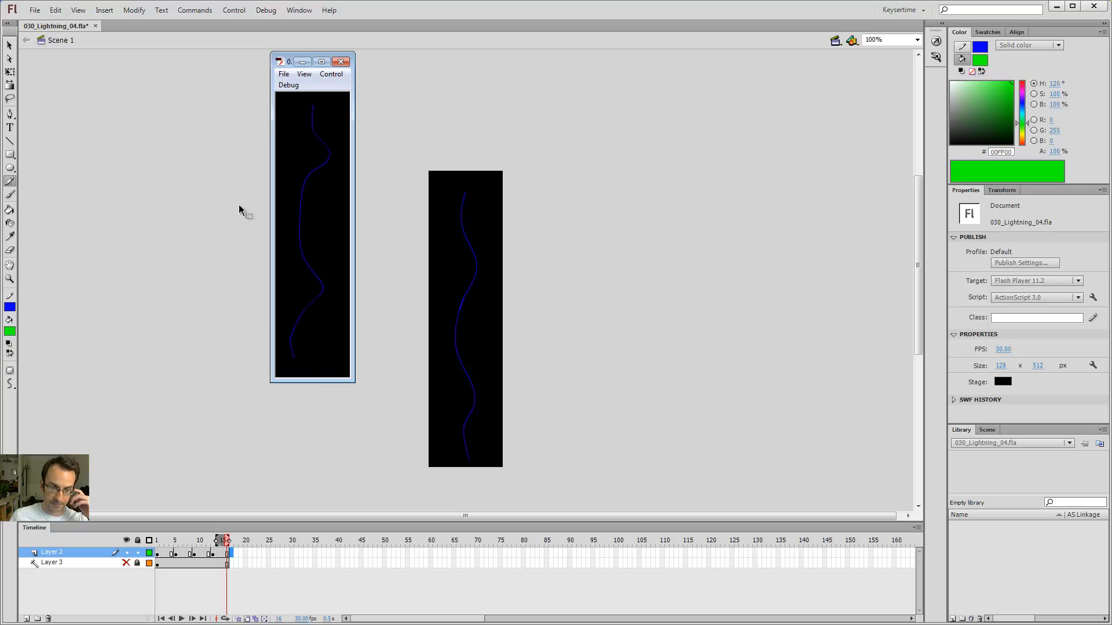
pyautogui.moveTo(288, 62); pyautogui.dragTo(539, 130)
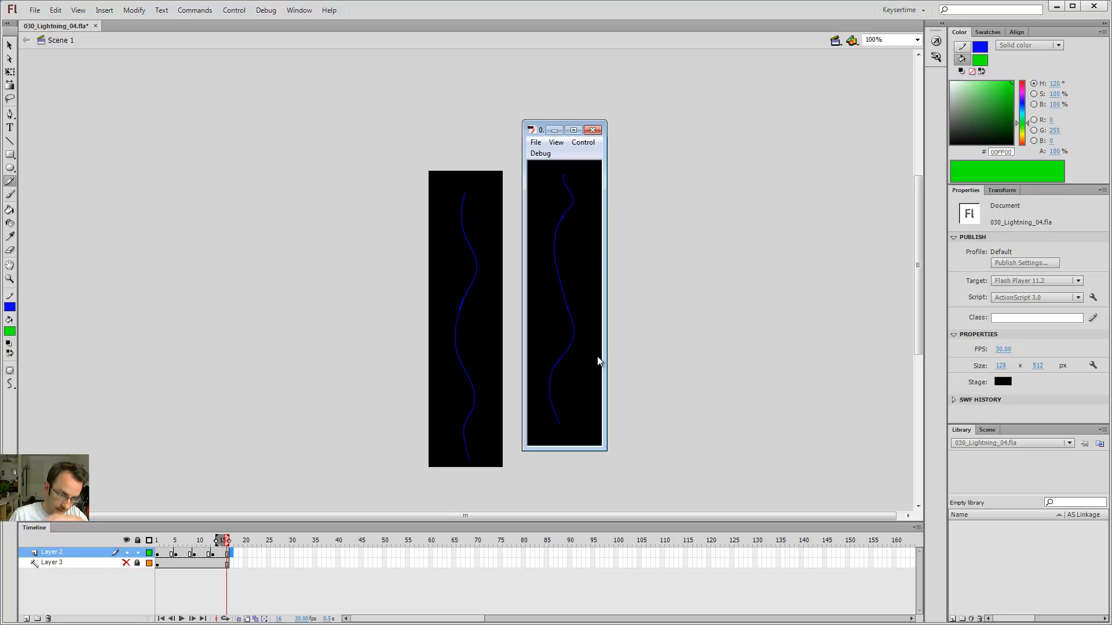
pyautogui.click(214, 555)
pyautogui.click(176, 554)
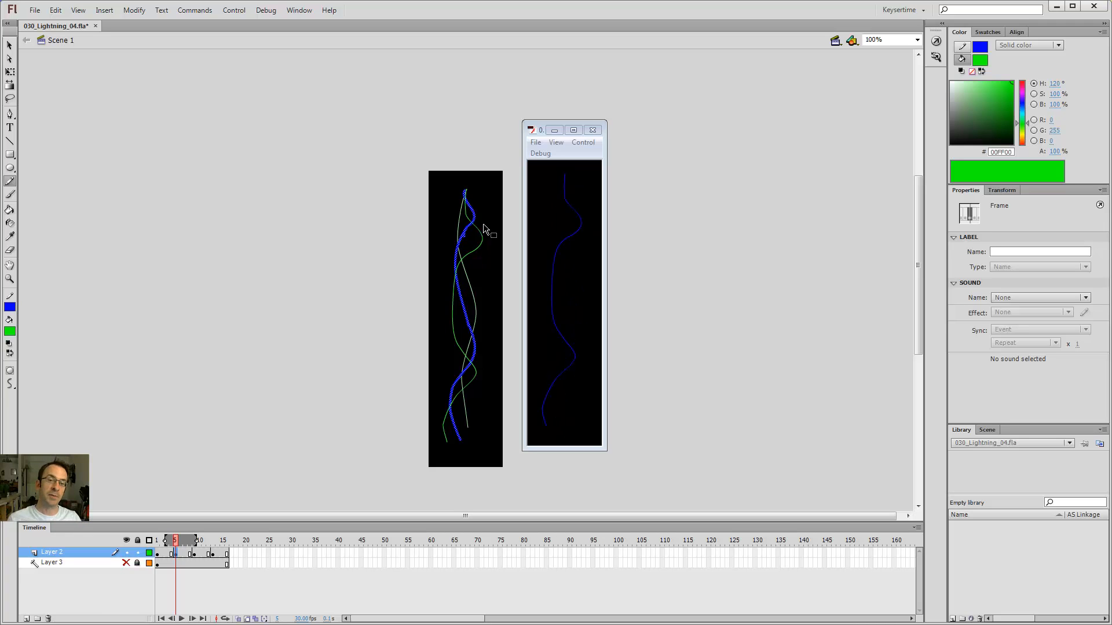
pyautogui.click(594, 131)
# Clean up the joint just below the upper bulge of the frame 5 curve by removing the stray overlapping line end.
pyautogui.press('z')
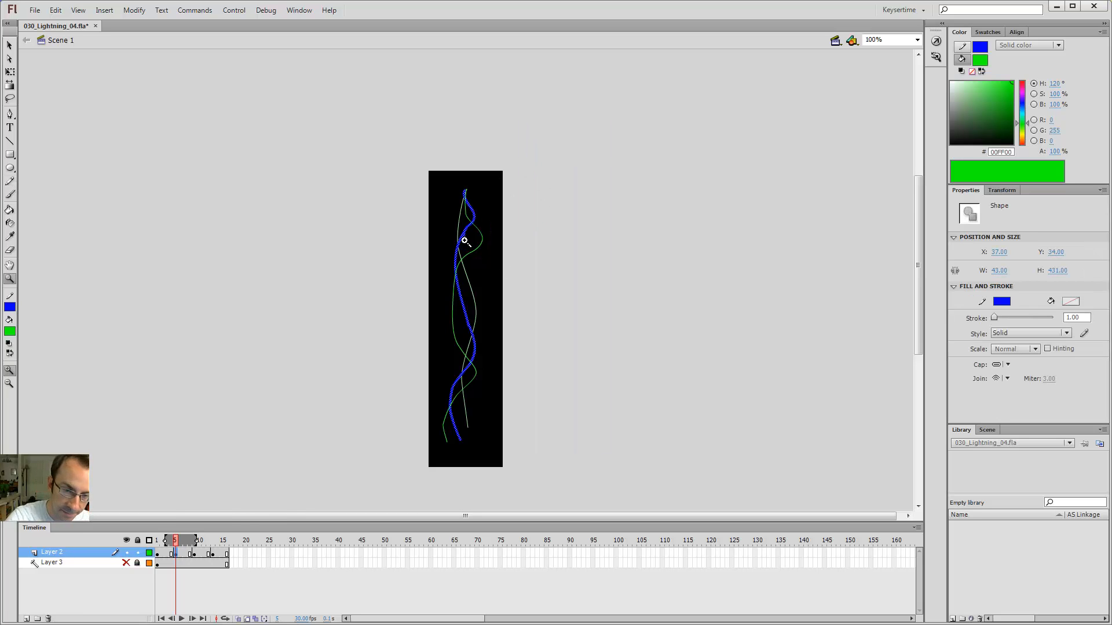
pyautogui.click(464, 240)
pyautogui.click(462, 259)
pyautogui.press('v')
pyautogui.click(483, 294)
pyautogui.click(474, 301)
pyautogui.click(484, 280)
pyautogui.click(483, 280)
pyautogui.click(486, 278)
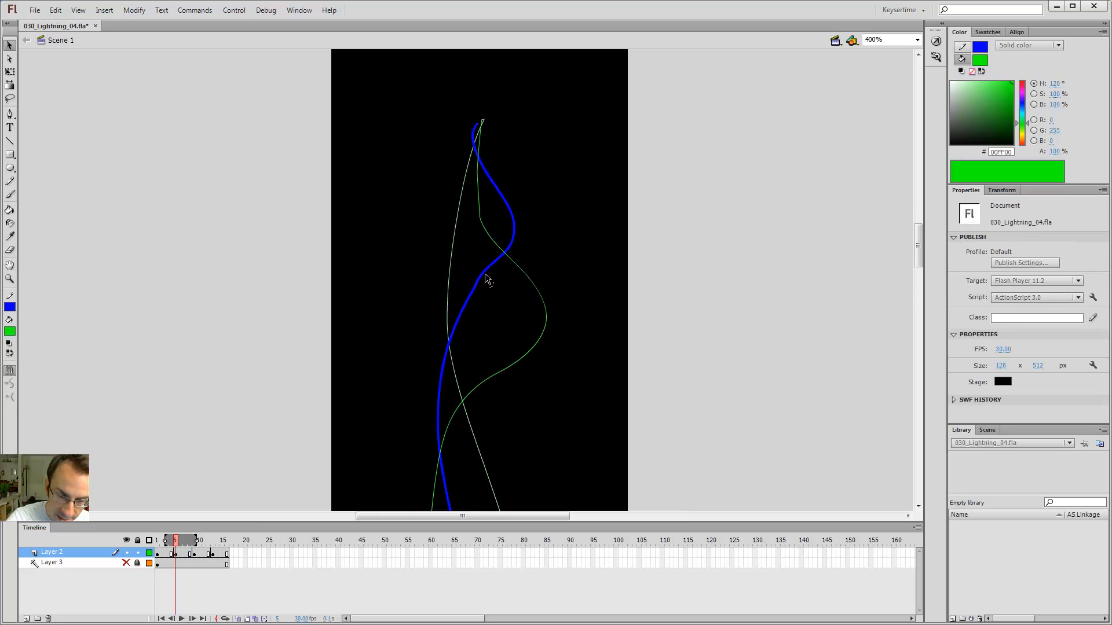
# Delete the stray line end at the joint midway down the frame 5 curve, keeping the main line intact.
pyautogui.scroll(-5, 510, 261)
pyautogui.hscroll(-1, 509, 268)
pyautogui.click(509, 373)
pyautogui.press('Delete')
pyautogui.hotkey('ctrl', 'z')
pyautogui.click(510, 374)
pyautogui.click(507, 356)
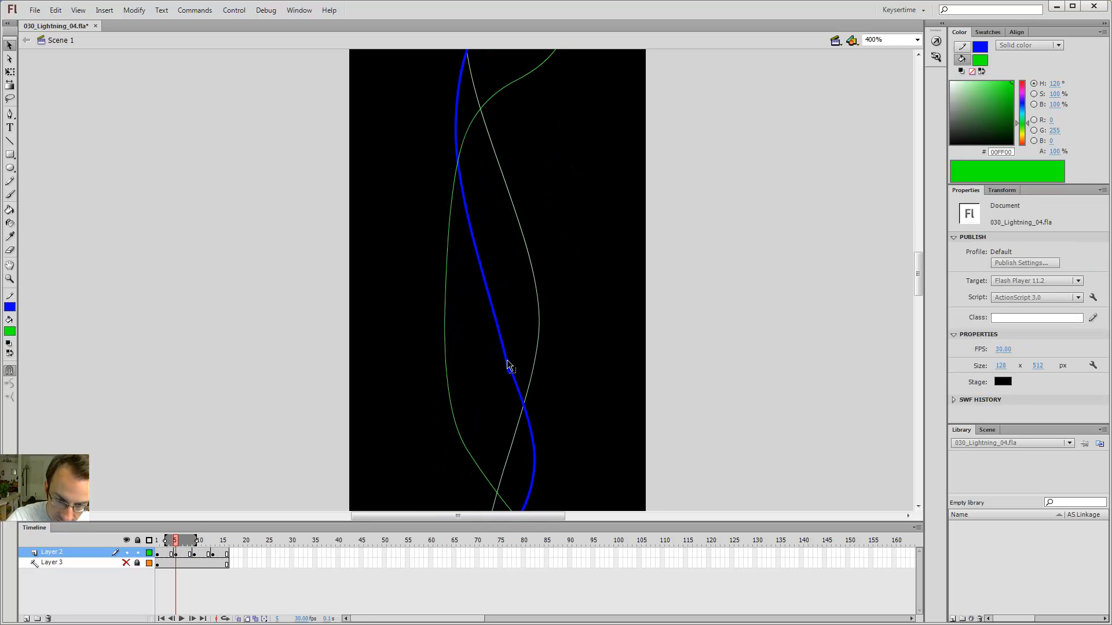
pyautogui.click(508, 371)
pyautogui.click(507, 367)
pyautogui.moveTo(506, 356); pyautogui.dragTo(559, 325)
pyautogui.hotkey('ctrl', 'z')
pyautogui.click(509, 373)
pyautogui.press('Delete')
# Delete the stray line end near the lower bend of the frame 5 curve and close the joint.
pyautogui.moveTo(543, 401); pyautogui.dragTo(529, 253)
pyautogui.moveTo(560, 319); pyautogui.dragTo(571, 206)
pyautogui.click(471, 322)
pyautogui.press('Delete')
pyautogui.moveTo(472, 321); pyautogui.dragTo(475, 309)
pyautogui.hotkey('ctrl', '-')
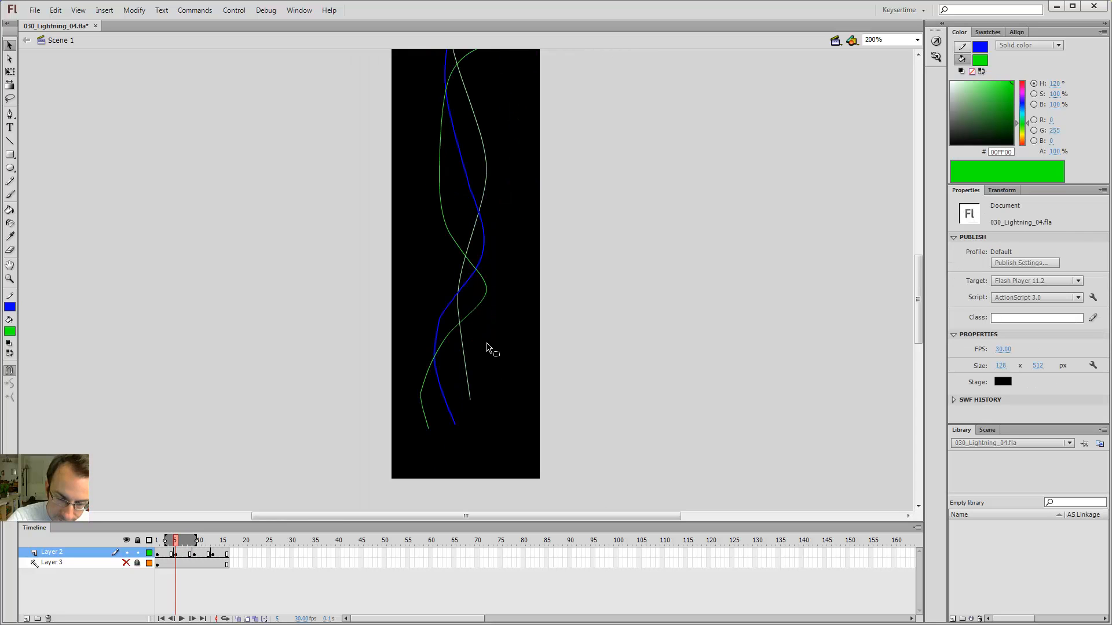
# Erase the lowest tail of the frame 13 curve to shorten it.
pyautogui.hotkey('alt', '.')
pyautogui.hotkey('alt', '.')
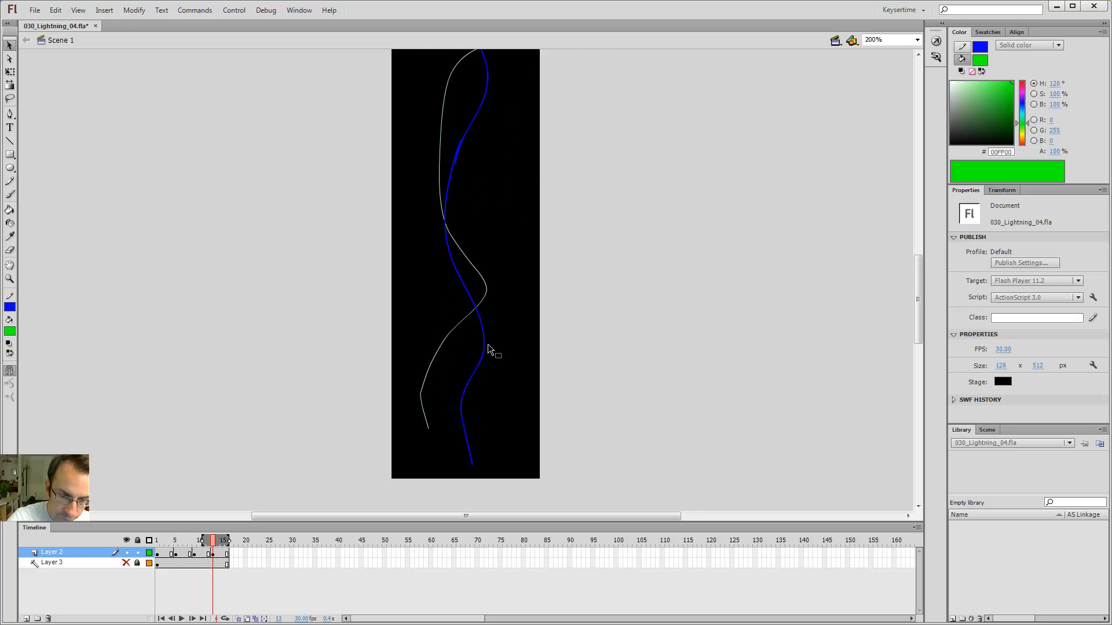
pyautogui.press('e')
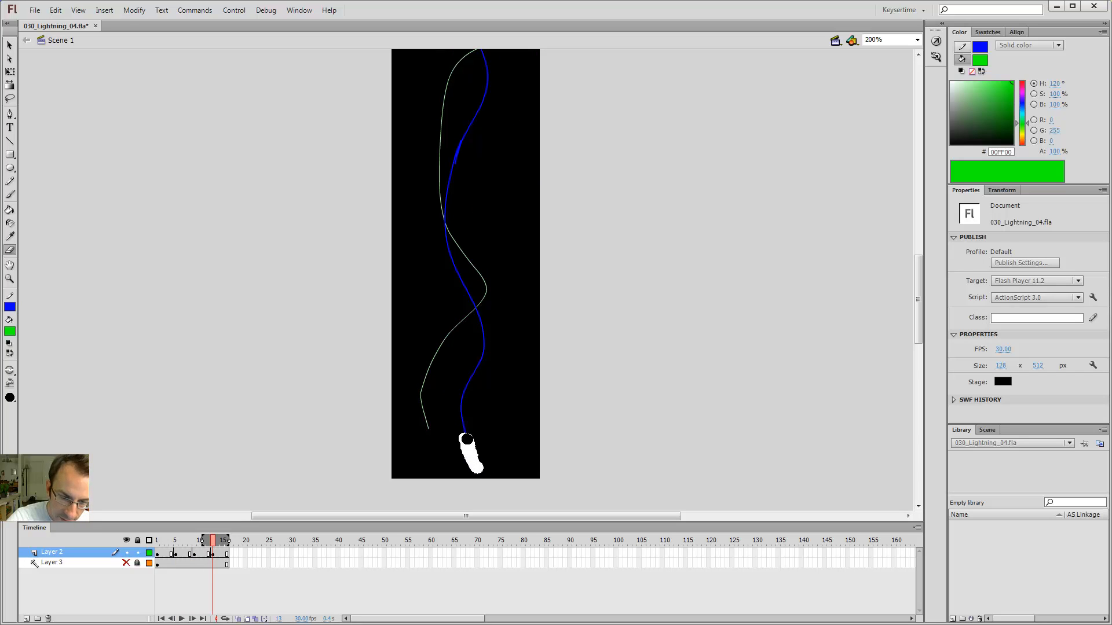
# Tidy the overlapping joint midway down the frame 13 curve into a single smooth line.
pyautogui.scroll(3, 494, 377)
pyautogui.press('v')
pyautogui.click(451, 266)
pyautogui.press('Escape')
pyautogui.moveTo(451, 266); pyautogui.dragTo(450, 265)
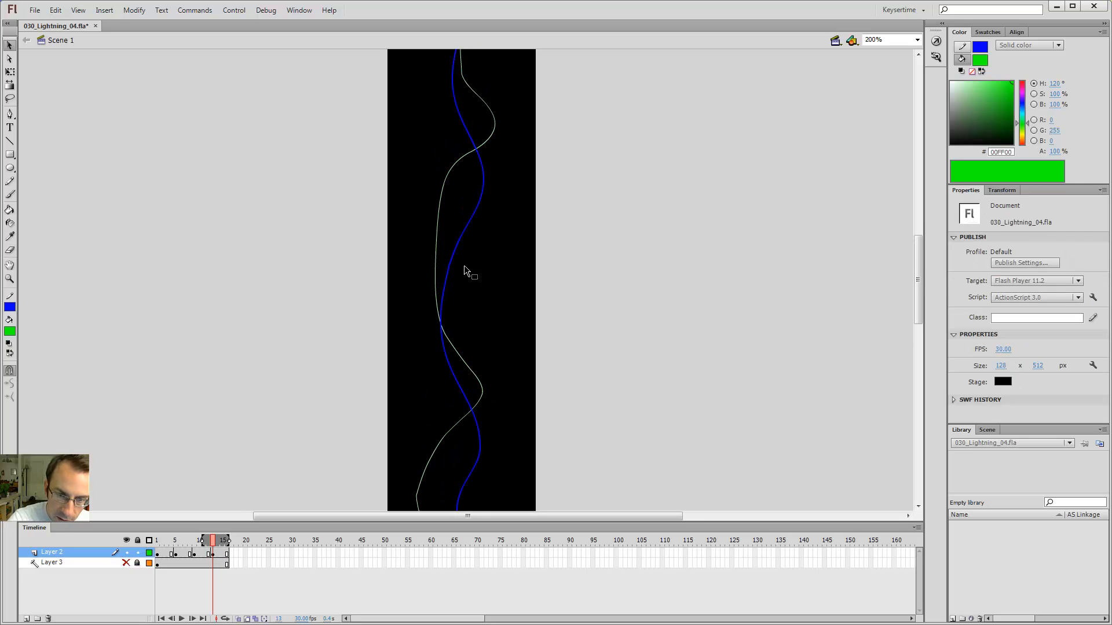
# Clean up the joint near the upper end of the guide curve by deleting the stray piece, checking against the neighbouring key frames.
pyautogui.scroll(5, 457, 325)
pyautogui.hotkey('alt', ',')
pyautogui.hotkey('alt', '.')
pyautogui.hotkey('alt', ',')
pyautogui.hotkey('ctrl', 'a')
pyautogui.press('Escape')
pyautogui.moveTo(457, 215); pyautogui.dragTo(455, 220)
pyautogui.press('Delete')
pyautogui.hotkey('alt', ',')
pyautogui.hotkey('alt', '.')
pyautogui.hotkey('alt', '.')
# Step through the key frames of Layer 2 from frame 1 to examine how the cleaned-up curves flow into each other.
pyautogui.moveTo(493, 422); pyautogui.dragTo(522, 138)
pyautogui.hotkey('ctrl', '-')
pyautogui.hotkey('shift', ',')
pyautogui.hotkey('alt', '.')
pyautogui.hotkey('alt', '.')
pyautogui.hotkey('alt', '.')
pyautogui.hotkey('alt', ',')
pyautogui.hotkey('alt', ',')
pyautogui.hotkey('alt', ',')
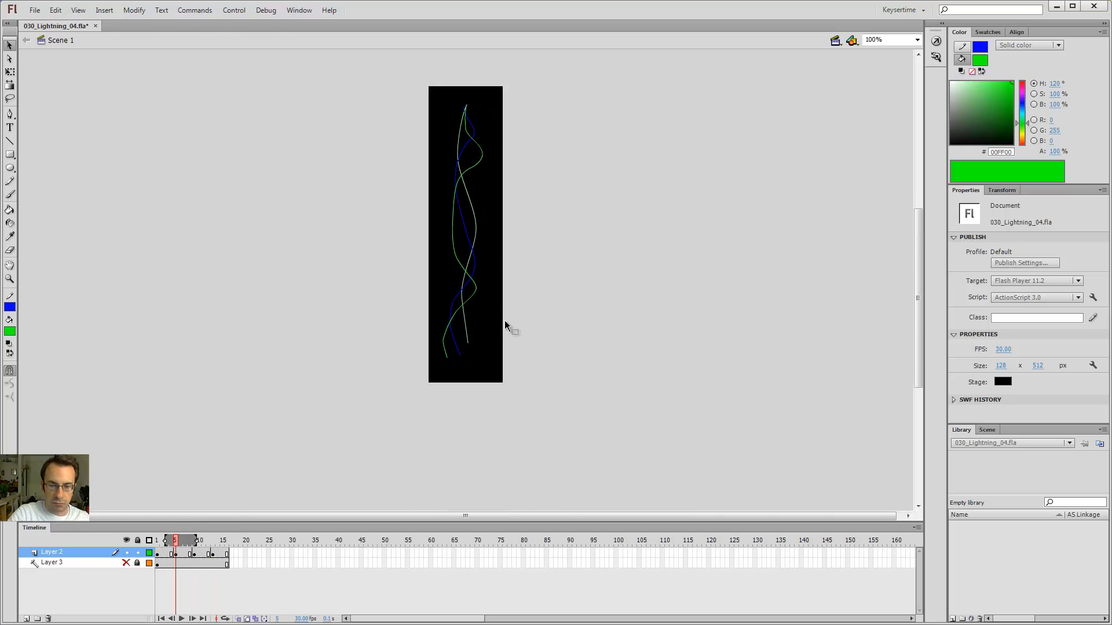
# Try lengthening the lower end of the frame 1 curve, and undo it.
pyautogui.press('z')
pyautogui.click(467, 343)
pyautogui.press('v')
pyautogui.moveTo(462, 281); pyautogui.dragTo(465, 303)
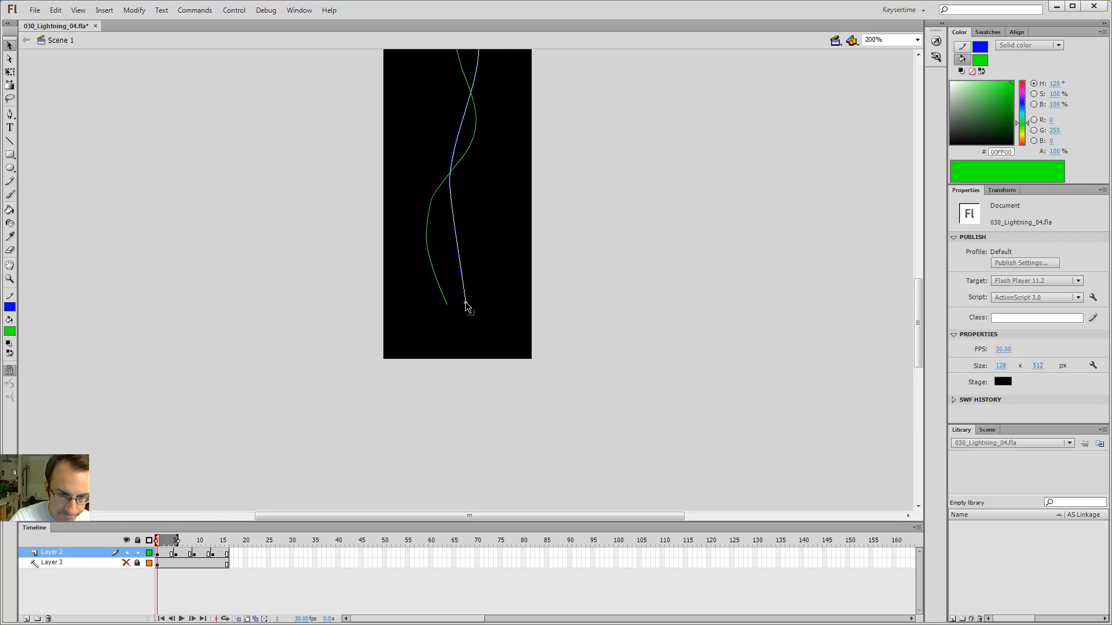
pyautogui.moveTo(465, 302); pyautogui.dragTo(465, 302)
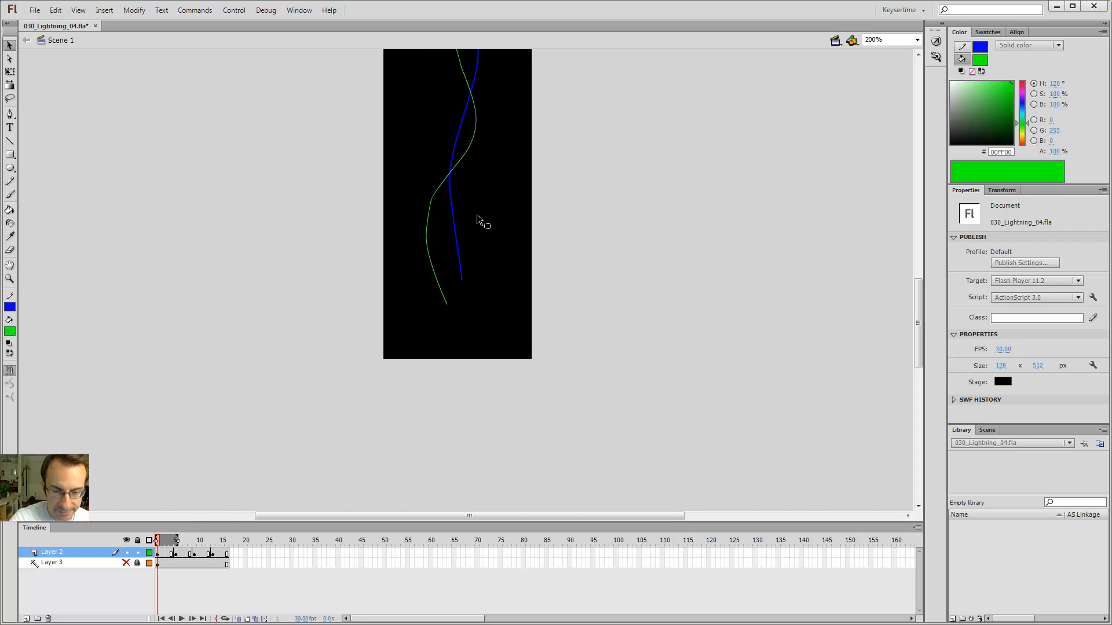
# Show the lightning artwork on Layer 3 to compare it with the frame 1 curve, hide it again, and play the animation.
pyautogui.hotkey('ctrl', '-')
pyautogui.click(126, 563)
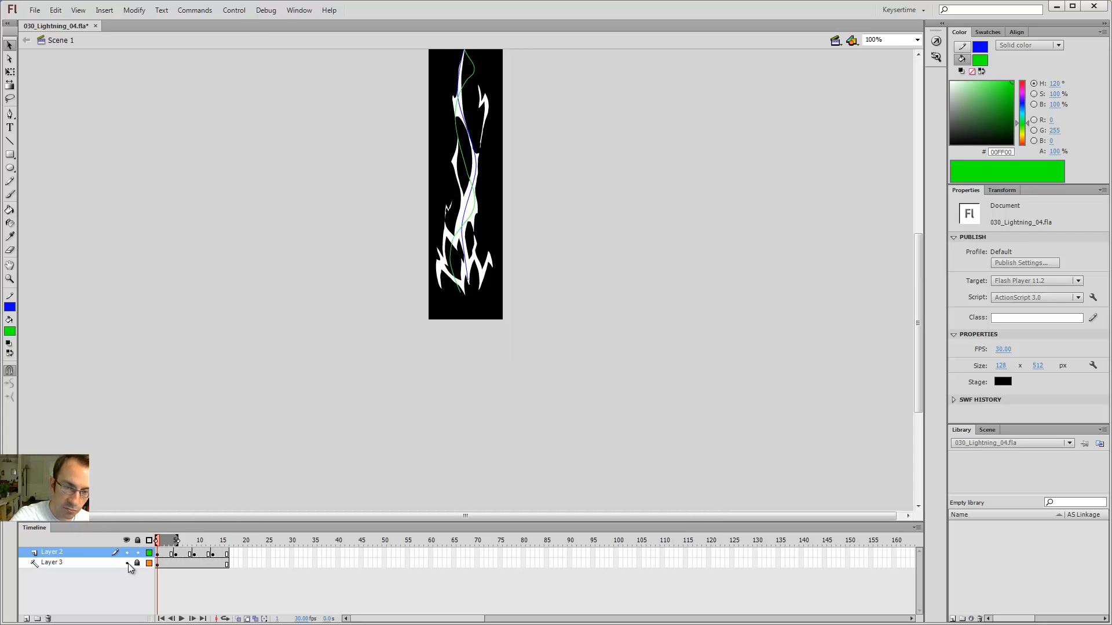
pyautogui.click(126, 563)
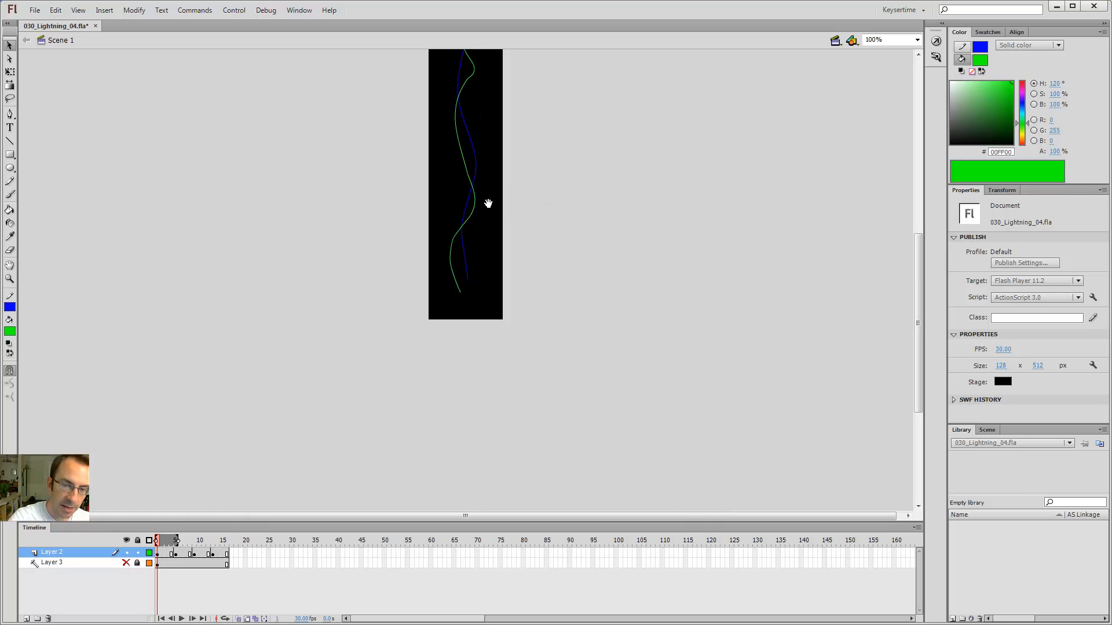
pyautogui.press('Return')
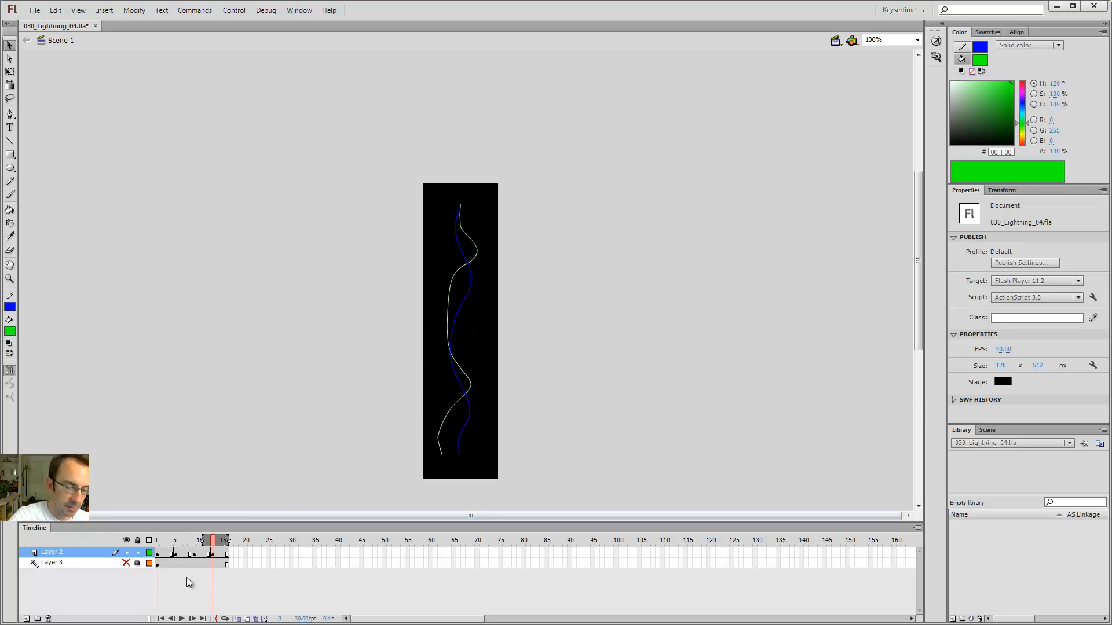
# Insert a blank keyframe at frame 3 of Layer 2 and adjust the onion-skin range to cover the neighbouring key frames.
pyautogui.click(167, 554)
pyautogui.press('F7')
pyautogui.moveTo(188, 542); pyautogui.dragTo(161, 543)
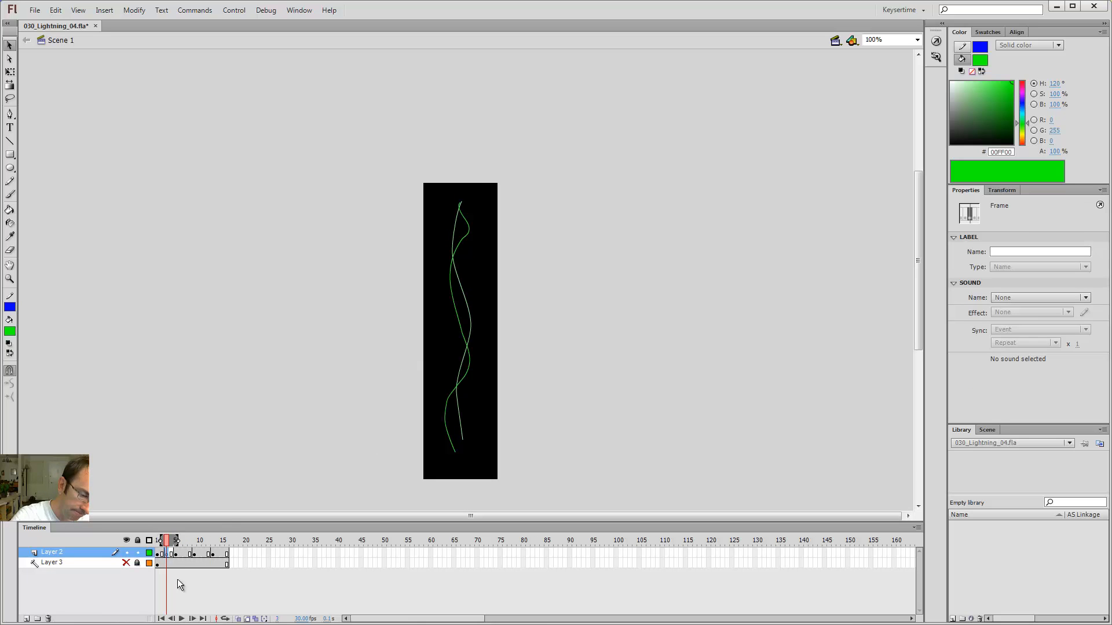
# Flip back and forth through the frames around frame 3 of Layer 2 to compare the neighbouring curves.
pyautogui.press('y')
pyautogui.press(',')
pyautogui.press(',')
pyautogui.press('.')
pyautogui.press('.')
pyautogui.press('.')
pyautogui.press('.')
pyautogui.press(',')
pyautogui.press(',')
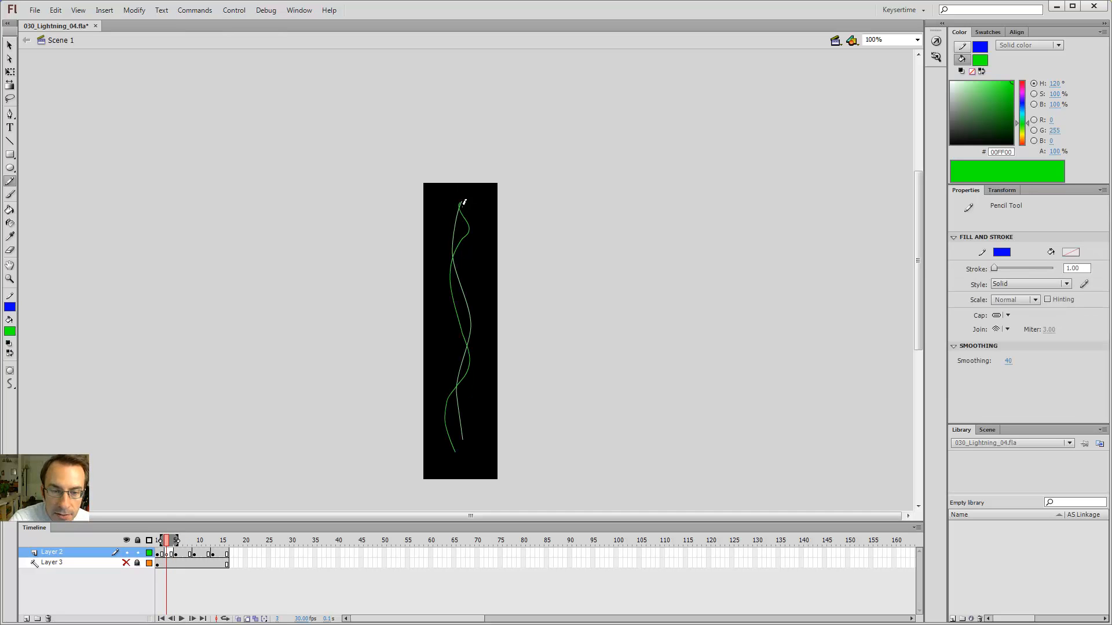
# Draw the small upper bend of the frame 3 curve with the Pencil tool, between the onion-skinned frame 1 and frame 5 curves.
pyautogui.hotkey('ctrl', '=')
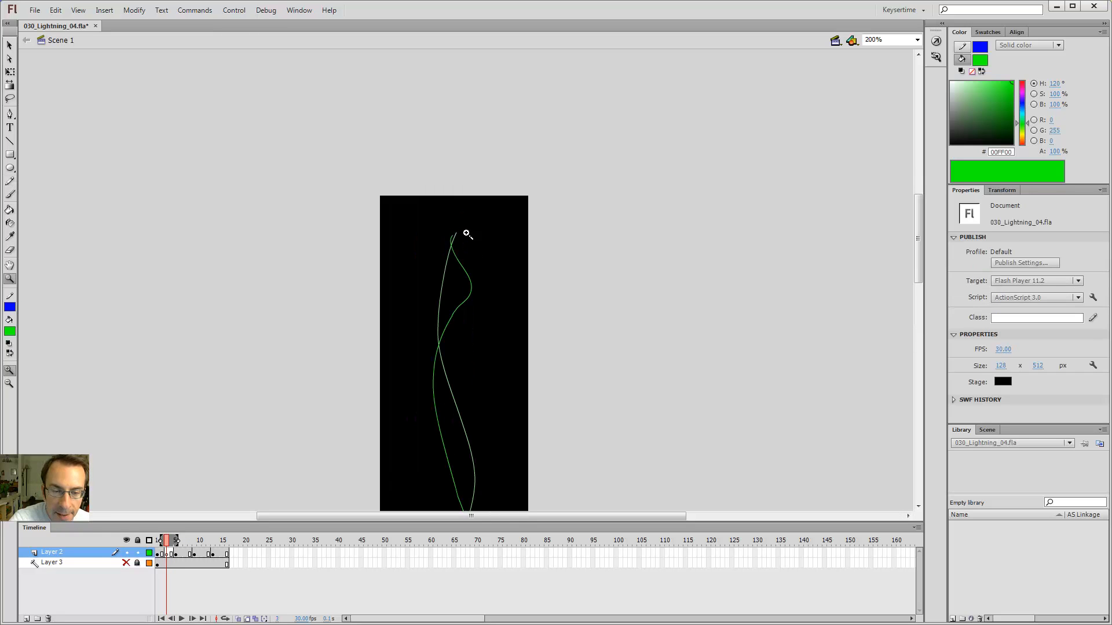
pyautogui.moveTo(464, 269); pyautogui.dragTo(444, 306)
pyautogui.hotkey('ctrl', 'z')
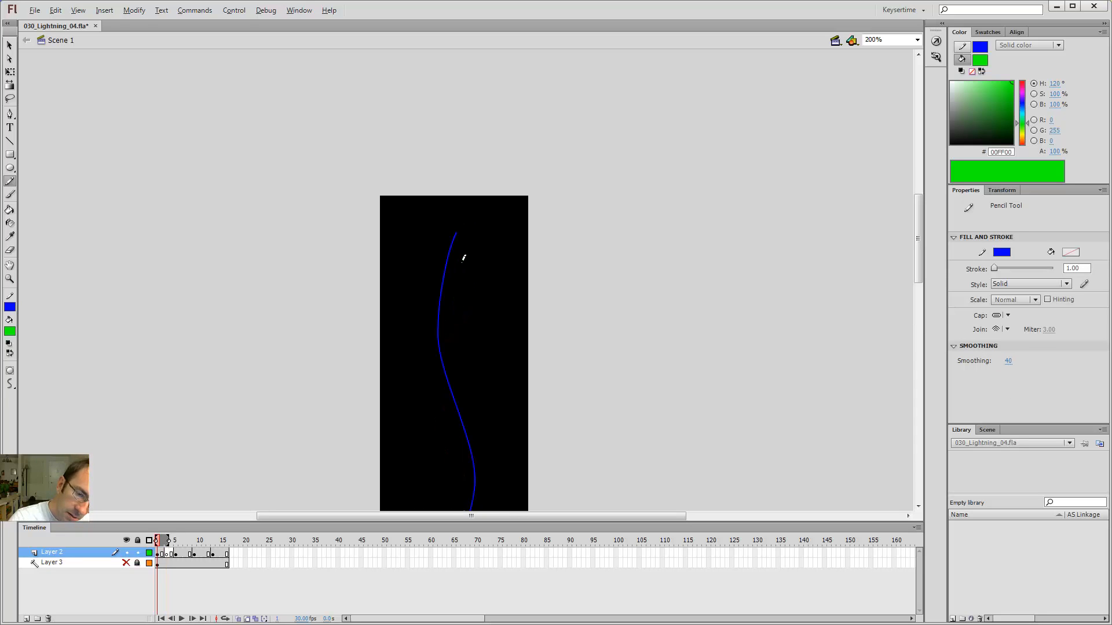
pyautogui.press('.')
pyautogui.press('.')
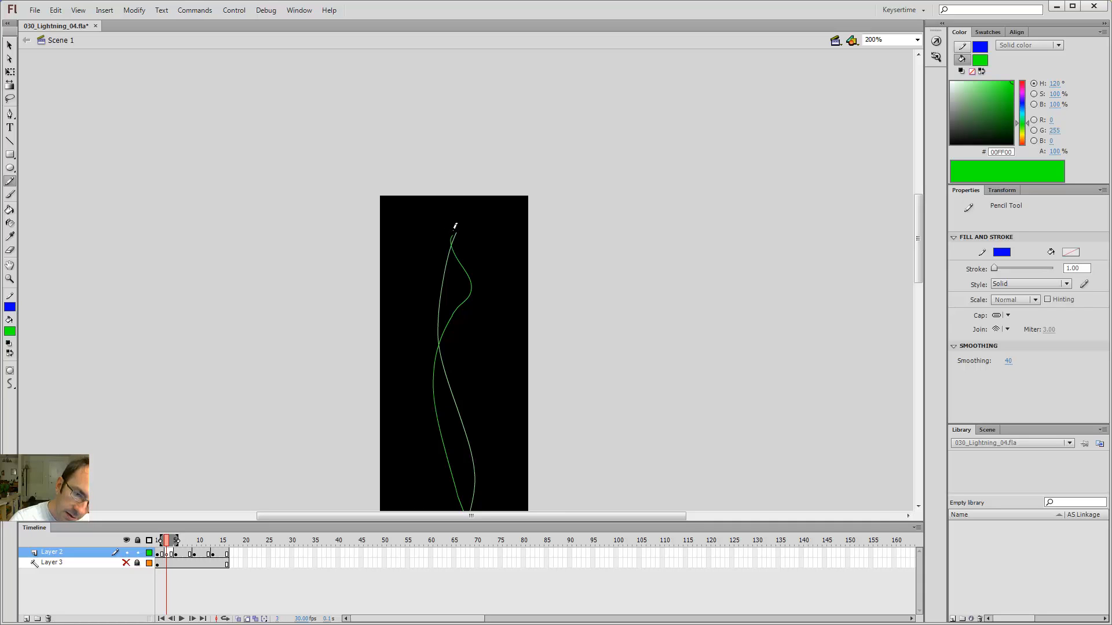
pyautogui.moveTo(456, 264); pyautogui.dragTo(440, 316)
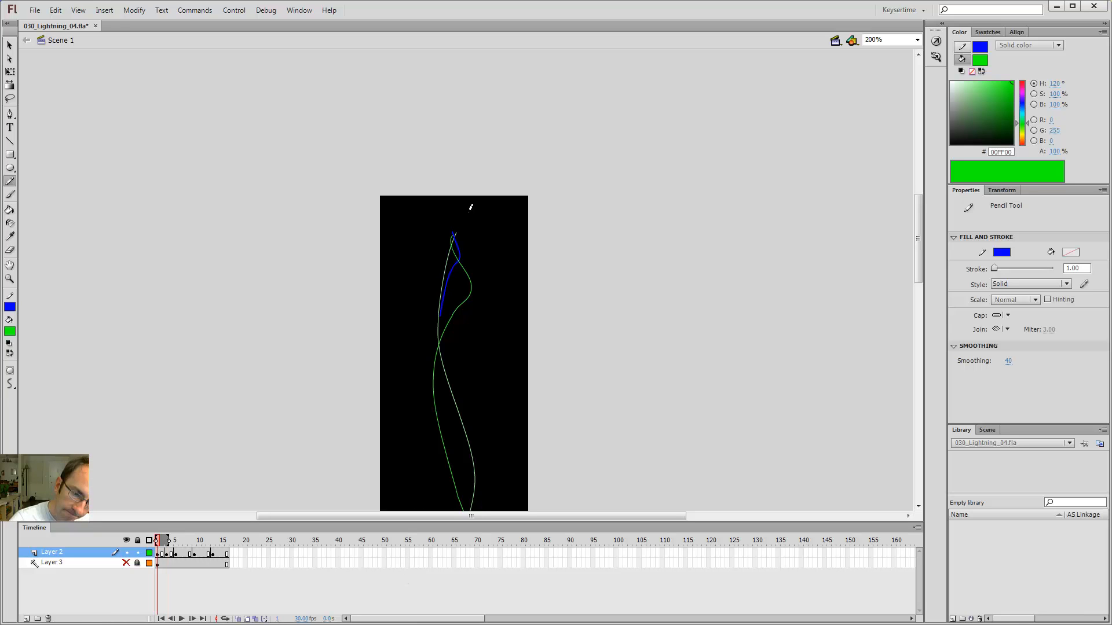
pyautogui.press('.')
pyautogui.press('.')
pyautogui.press('.')
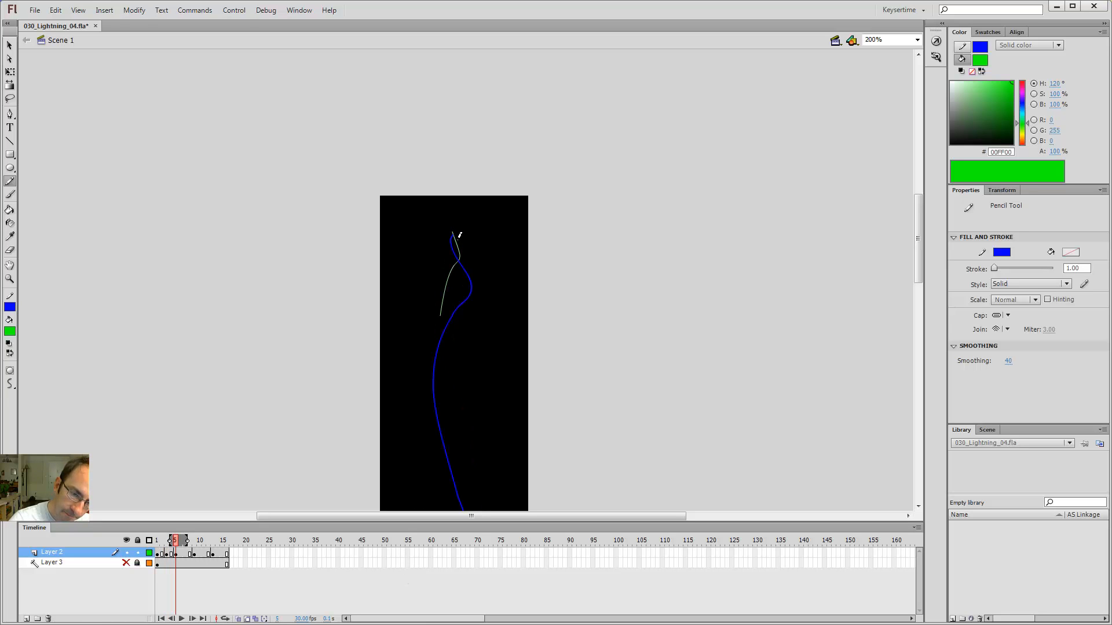
pyautogui.press('.')
pyautogui.press('.')
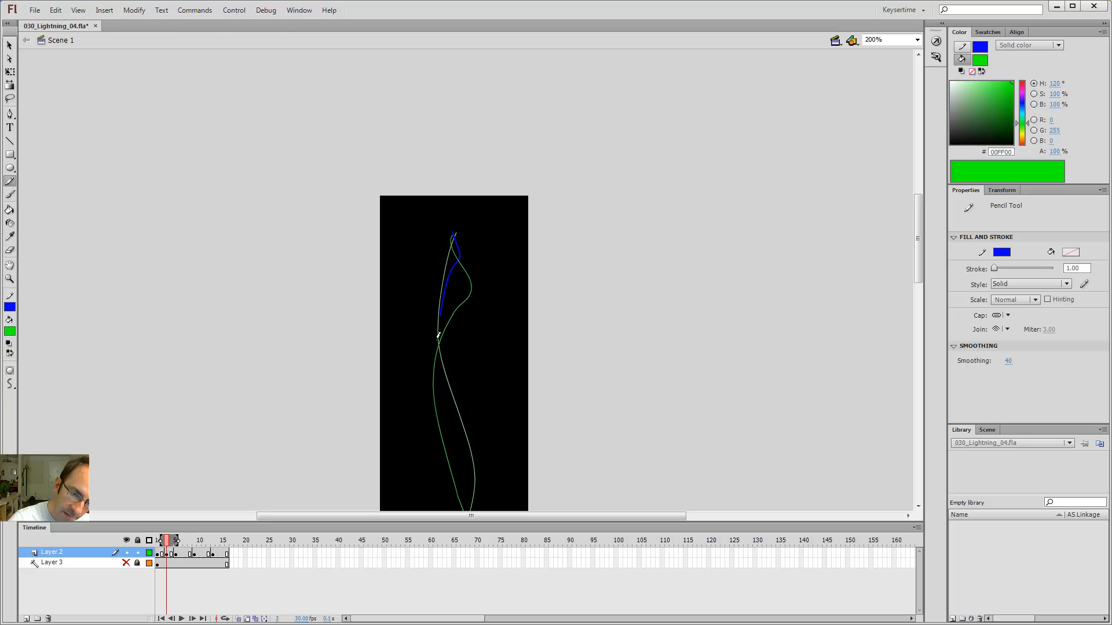
# Continue the frame 3 curve down to its lower end, keeping each bend midway between the two onion-skinned curves.
pyautogui.scroll(-4, 464, 220)
pyautogui.press('.')
pyautogui.press('.')
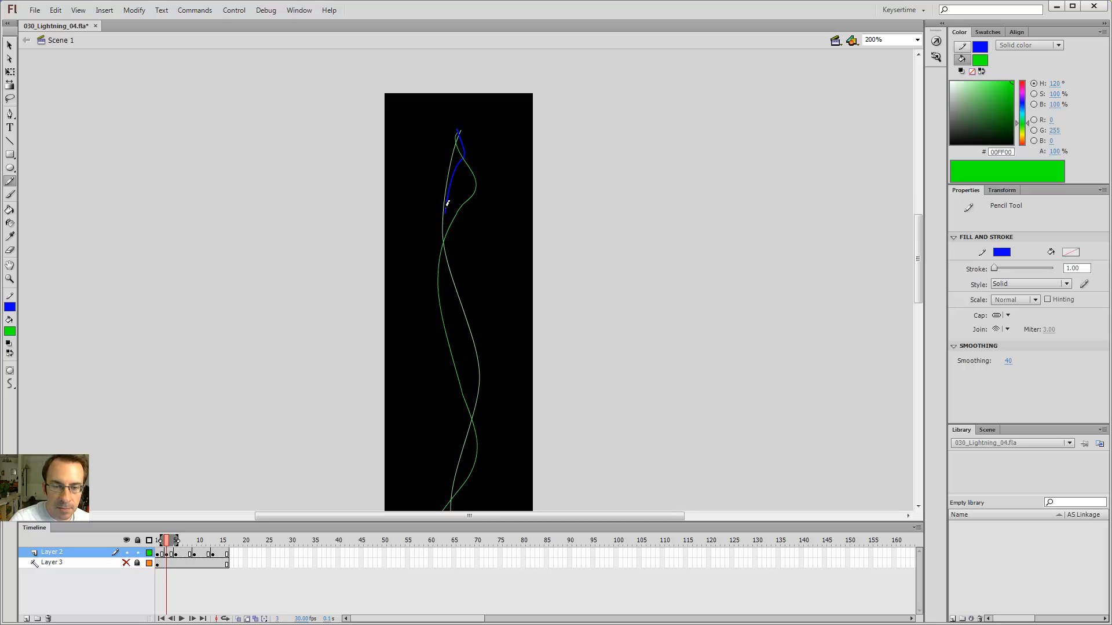
pyautogui.moveTo(443, 234); pyautogui.dragTo(456, 323)
pyautogui.moveTo(473, 369); pyautogui.dragTo(481, 391)
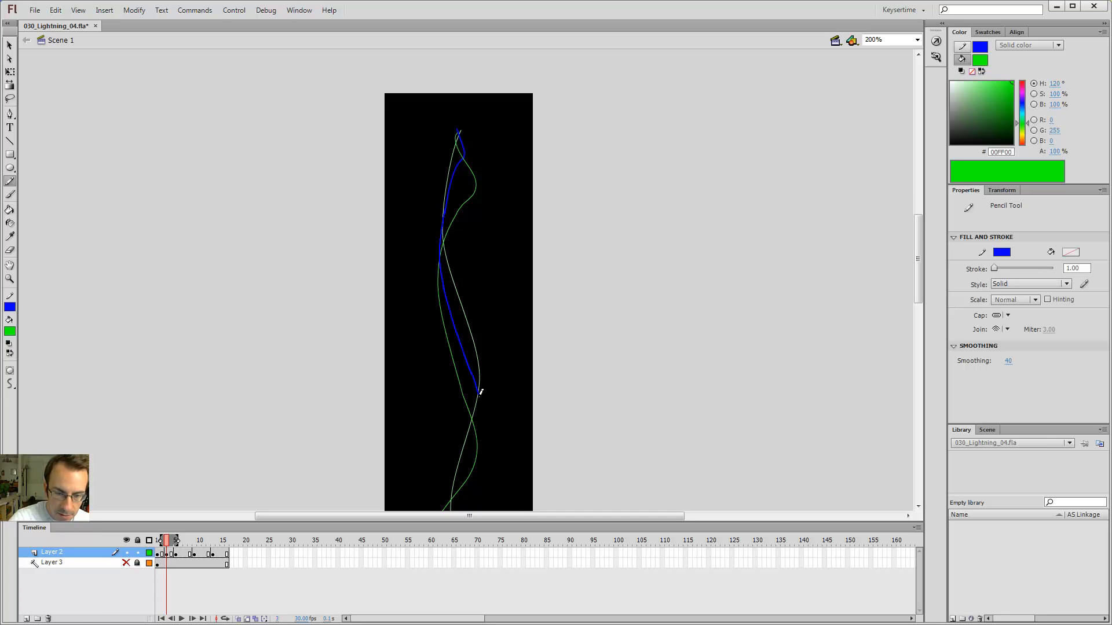
pyautogui.moveTo(471, 444)
pyautogui.mouseDown()
pyautogui.moveTo(448, 490)
pyautogui.moveTo(539, 208)
pyautogui.mouseUp()
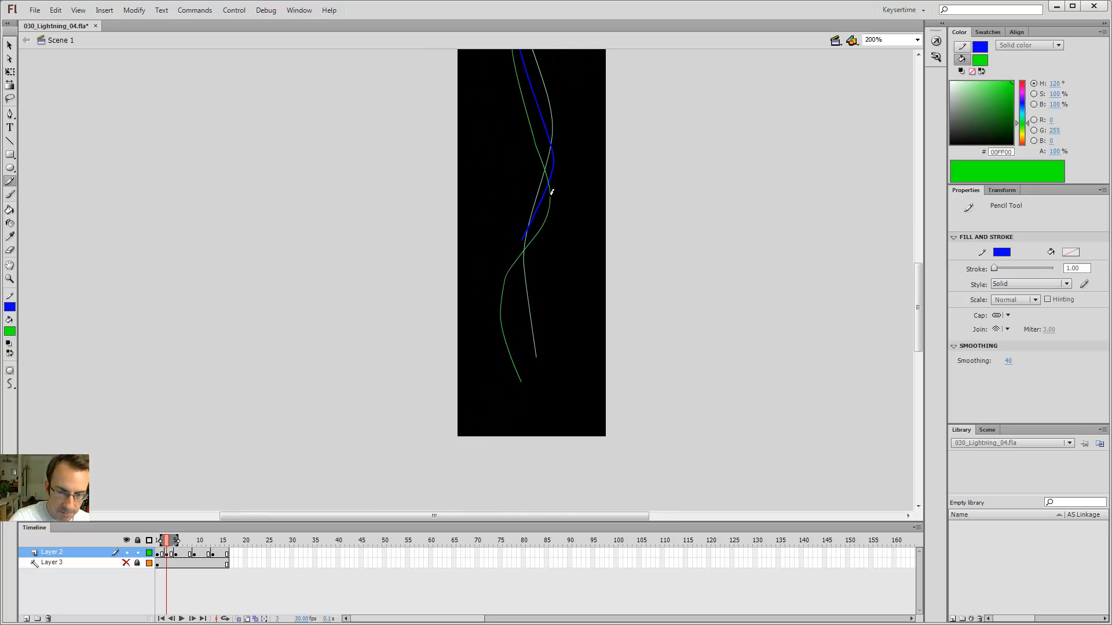
pyautogui.moveTo(514, 261)
pyautogui.mouseDown()
pyautogui.moveTo(509, 297)
pyautogui.moveTo(537, 381)
pyautogui.mouseUp()
# Reshape the frame 3 curve with the Selection tool, smoothing its joins and pulling the lower outward bend slightly further out.
pyautogui.press('v')
pyautogui.moveTo(524, 251); pyautogui.dragTo(520, 242)
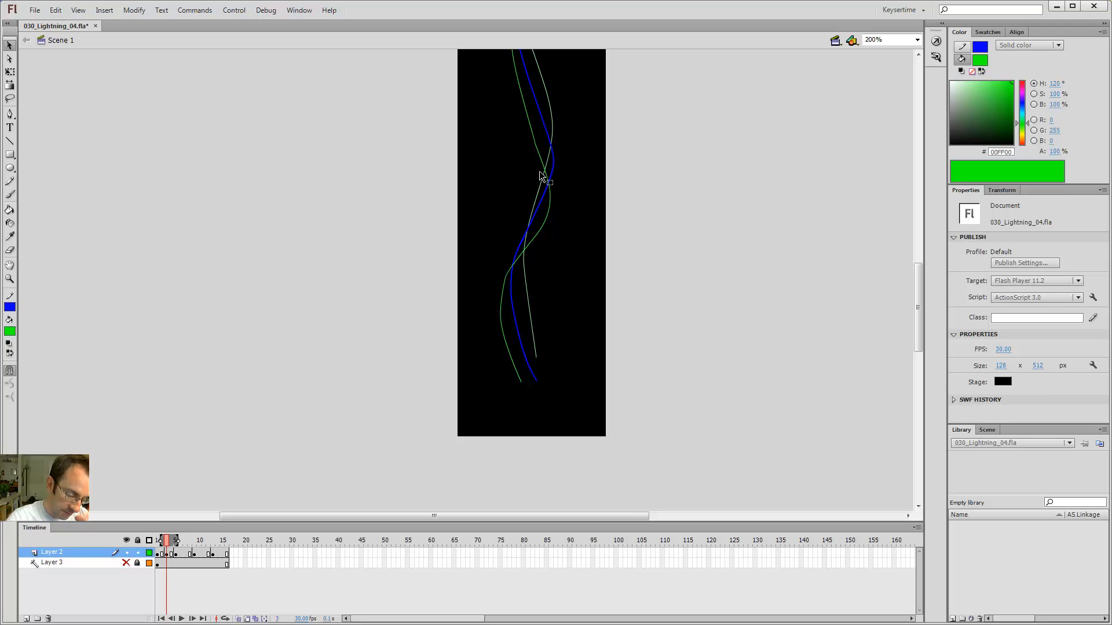
pyautogui.moveTo(525, 233); pyautogui.dragTo(526, 234)
pyautogui.moveTo(558, 148); pyautogui.dragTo(501, 338)
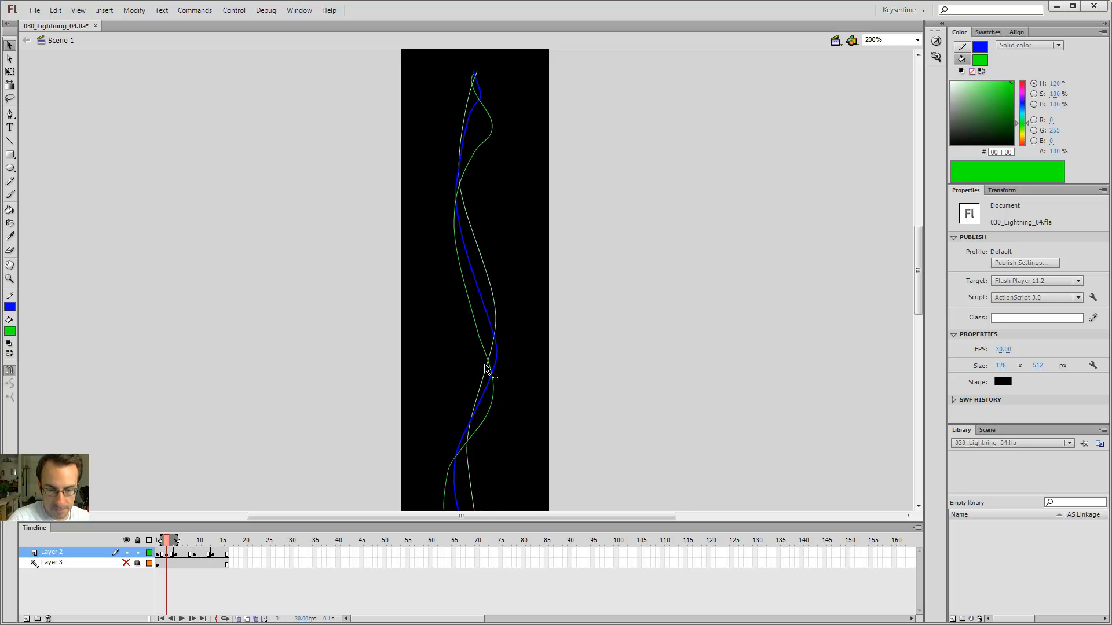
pyautogui.moveTo(491, 379); pyautogui.dragTo(493, 386)
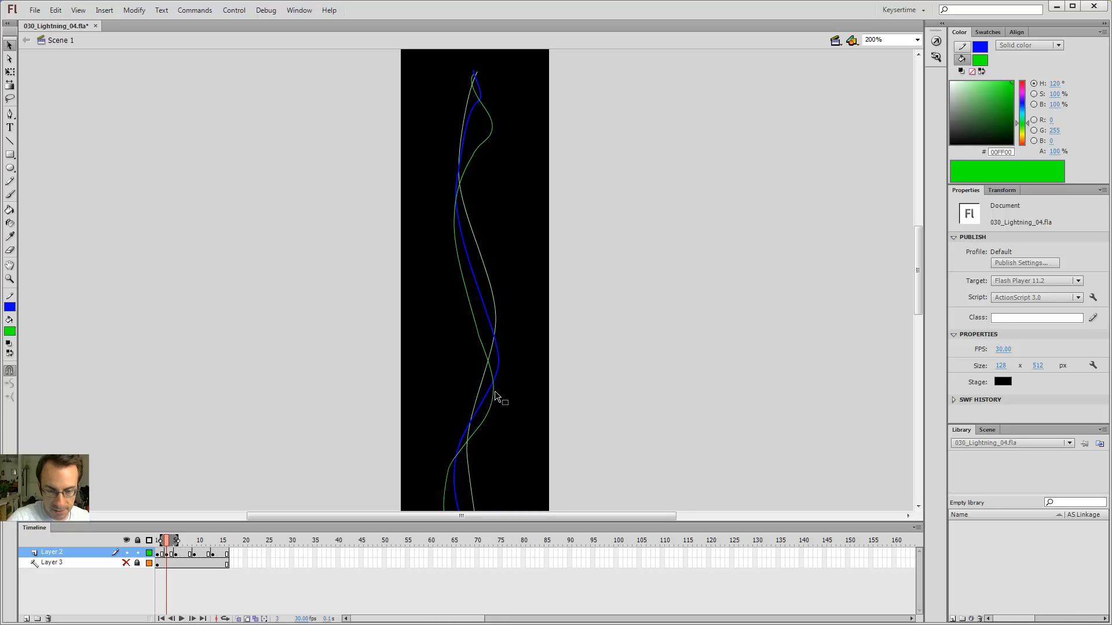
pyautogui.press('y')
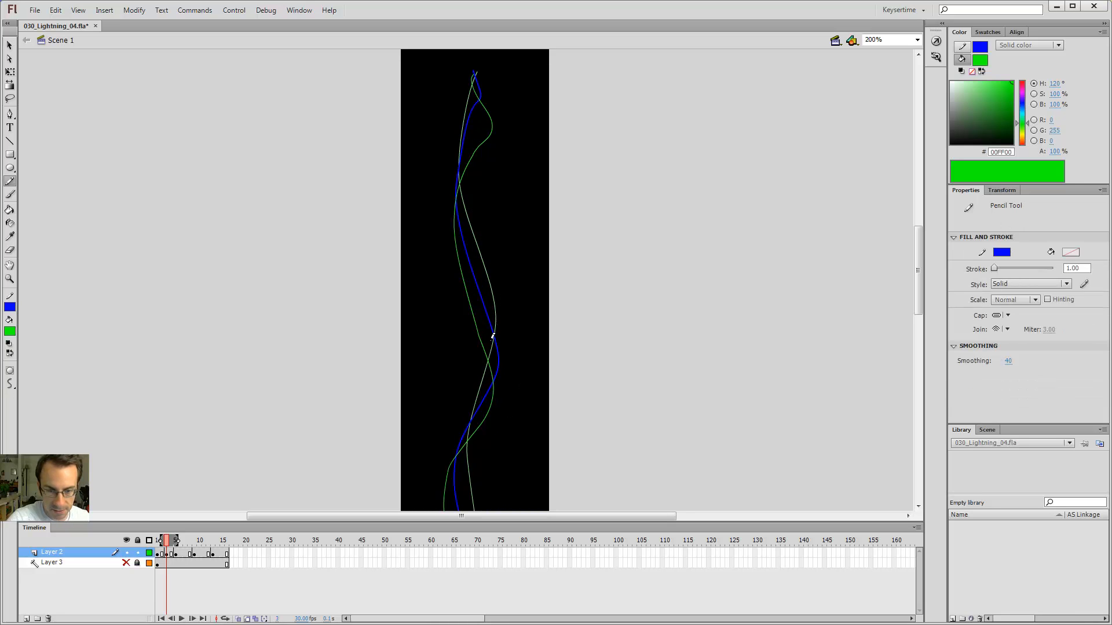
pyautogui.press('b')
pyautogui.press('v')
pyautogui.moveTo(458, 185); pyautogui.dragTo(458, 156)
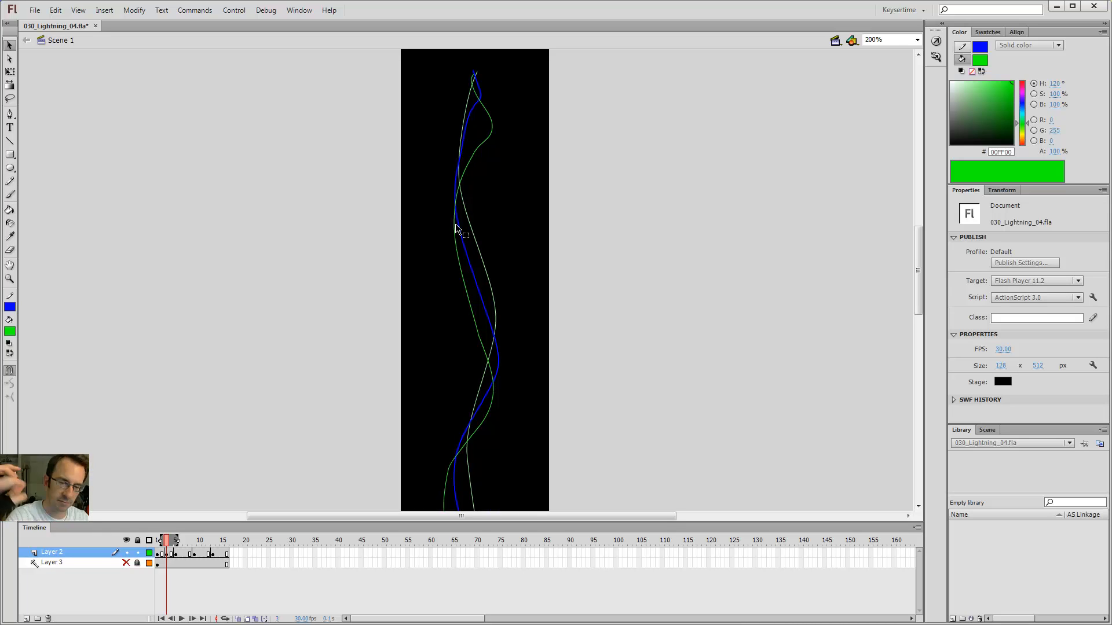
# Erase the lower tip of the frame 3 curve to shorten it slightly.
pyautogui.moveTo(502, 326); pyautogui.dragTo(521, 203)
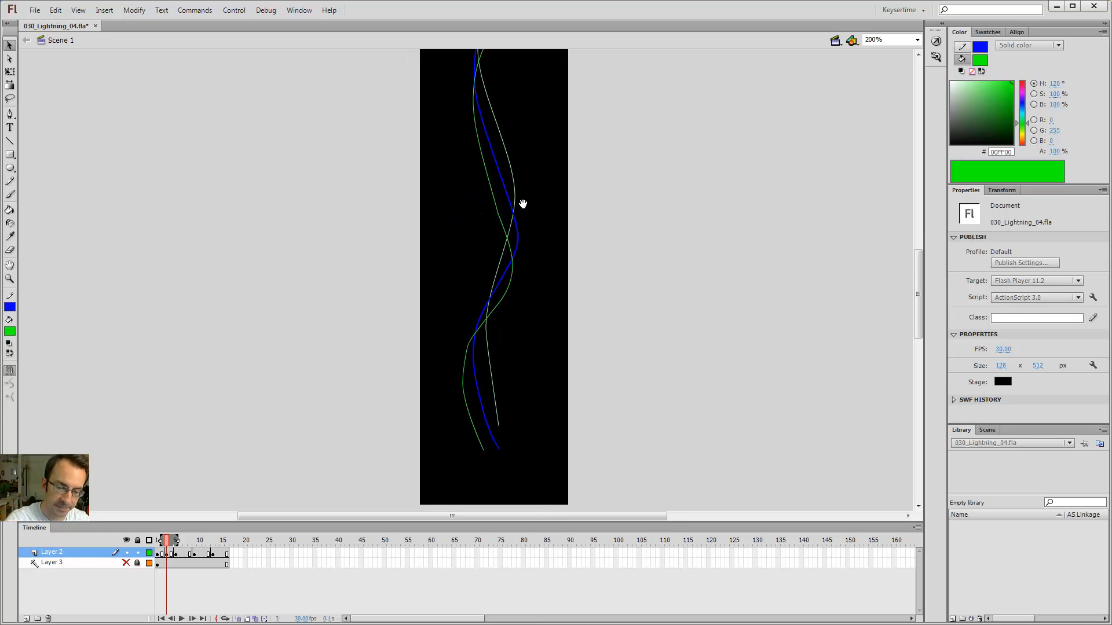
pyautogui.press('e')
pyautogui.moveTo(495, 454); pyautogui.dragTo(509, 424)
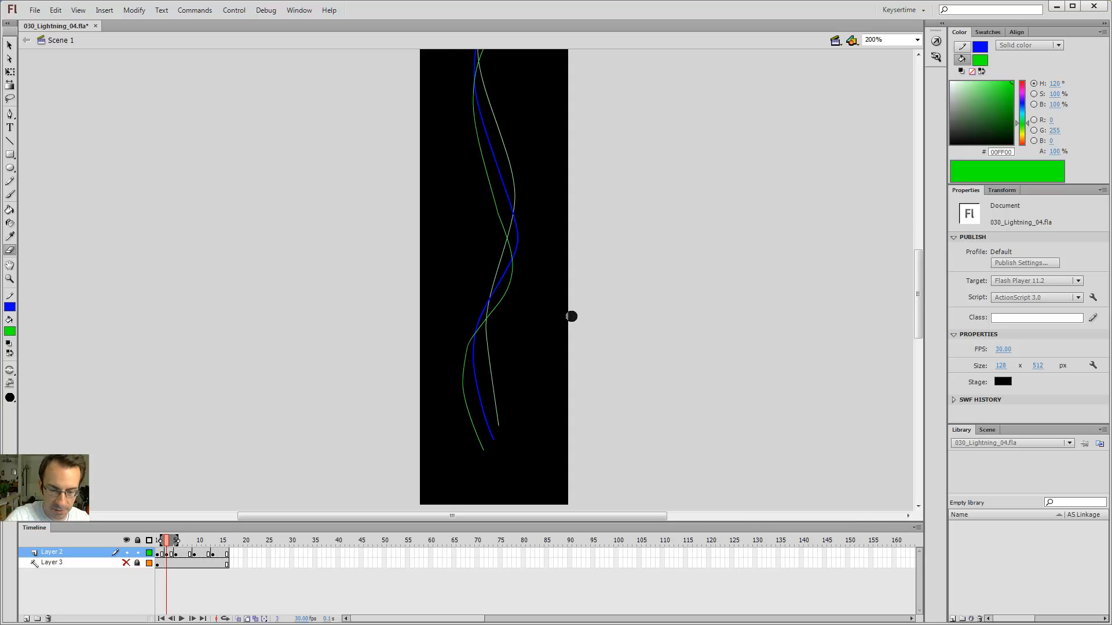
# Insert a blank keyframe at frame 7 of Layer 2 and draw the lower bends of its in-between curve with the Pencil tool.
pyautogui.press('.')
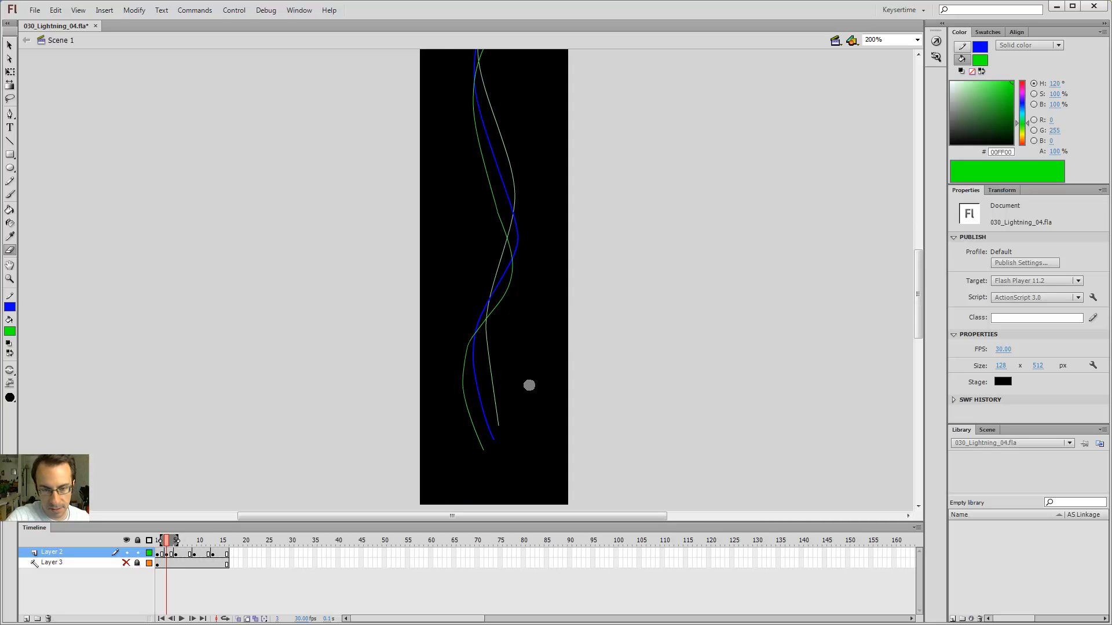
pyautogui.press('.')
pyautogui.press('.')
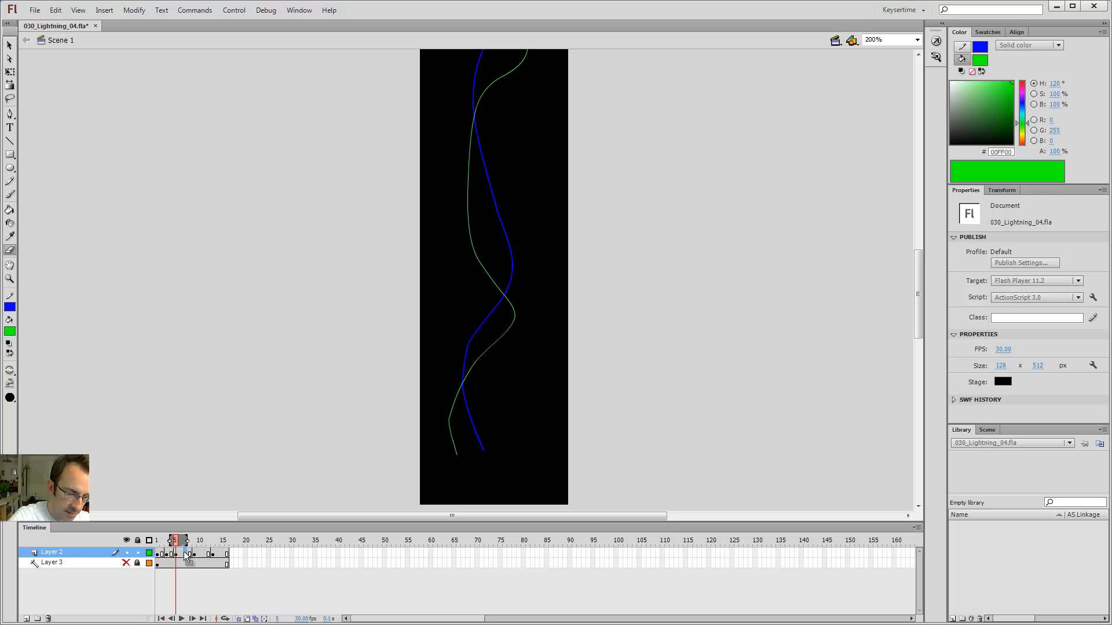
pyautogui.click(184, 554)
pyautogui.press('y')
pyautogui.moveTo(471, 449); pyautogui.dragTo(453, 399)
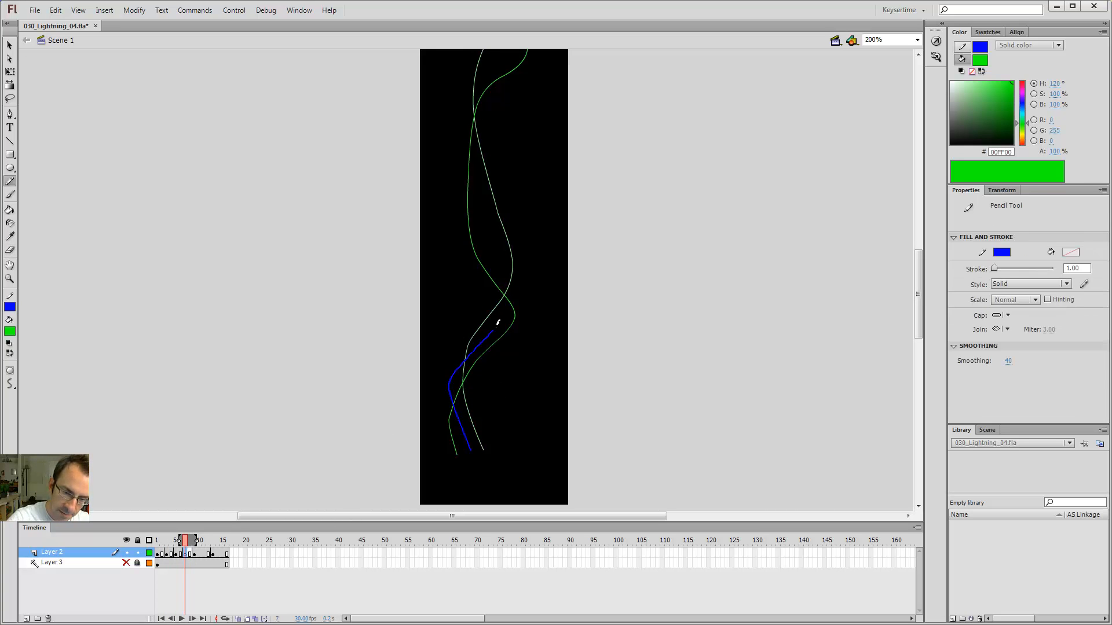
pyautogui.moveTo(515, 286); pyautogui.dragTo(514, 285)
# Draw the middle of the frame 7 curve, redo that stroke, and continue through the upper bend to the top end.
pyautogui.press('space')
pyautogui.moveTo(511, 181); pyautogui.dragTo(487, 331)
pyautogui.moveTo(451, 262)
pyautogui.mouseDown()
pyautogui.moveTo(450, 327)
pyautogui.moveTo(491, 450)
pyautogui.mouseUp()
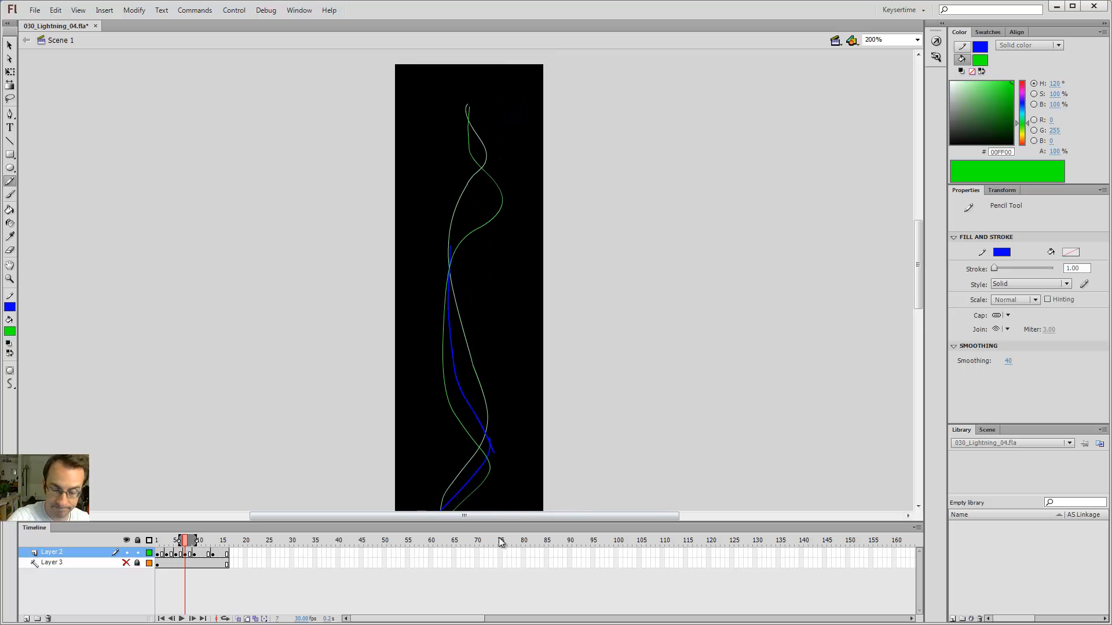
pyautogui.hotkey('ctrl', 'z')
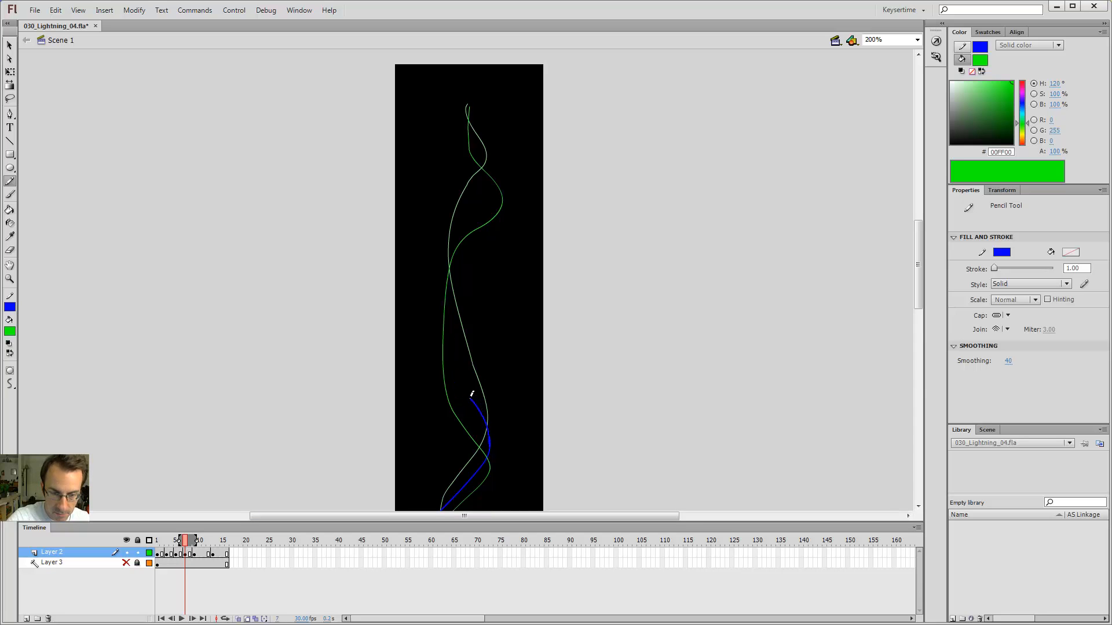
pyautogui.moveTo(449, 359); pyautogui.dragTo(449, 324)
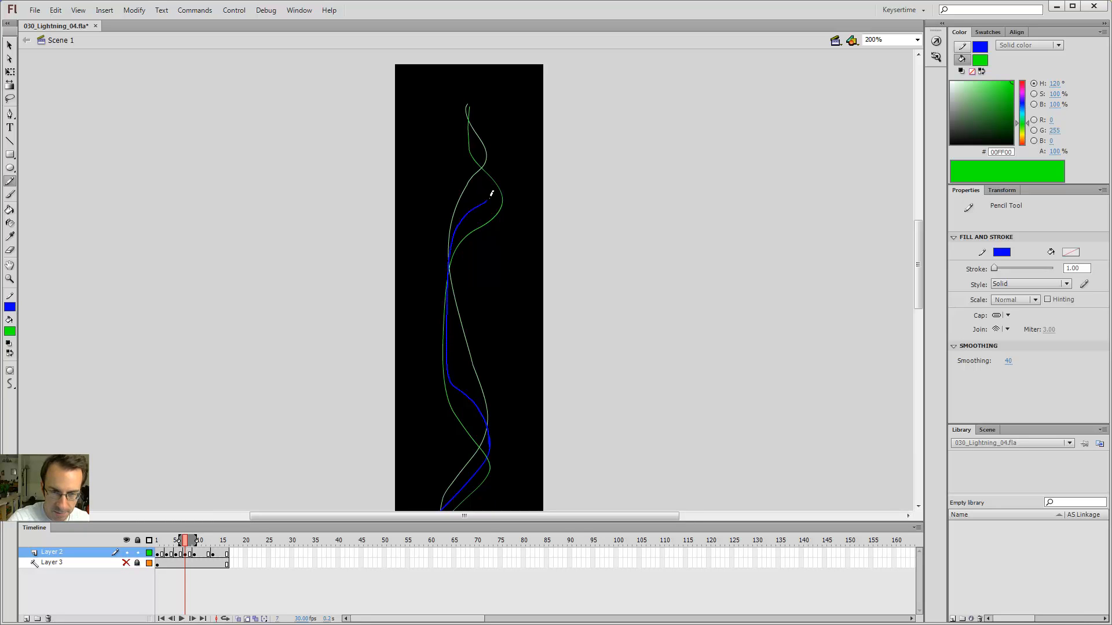
pyautogui.moveTo(499, 182); pyautogui.dragTo(487, 164)
pyautogui.moveTo(470, 117); pyautogui.dragTo(467, 99)
pyautogui.press('v')
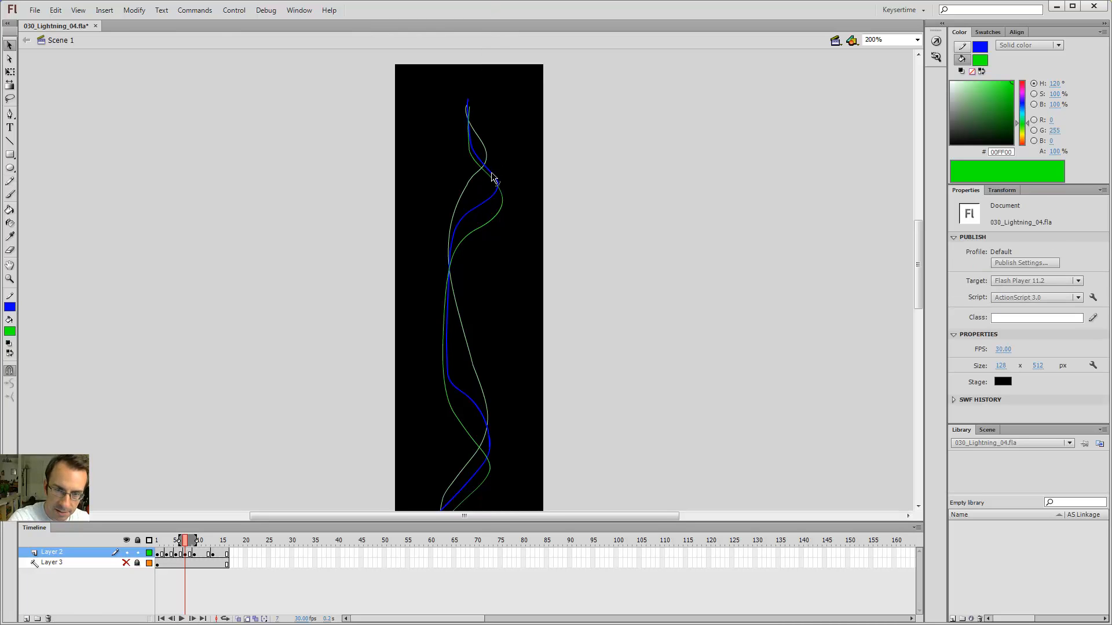
# Examine the frame 7 curve against the neighbouring frames and inspect closely where it crosses the onion-skinned curves.
pyautogui.press('.')
pyautogui.press('.')
pyautogui.press(',')
pyautogui.press(',')
pyautogui.hotkey('ctrl', '-')
pyautogui.press('z')
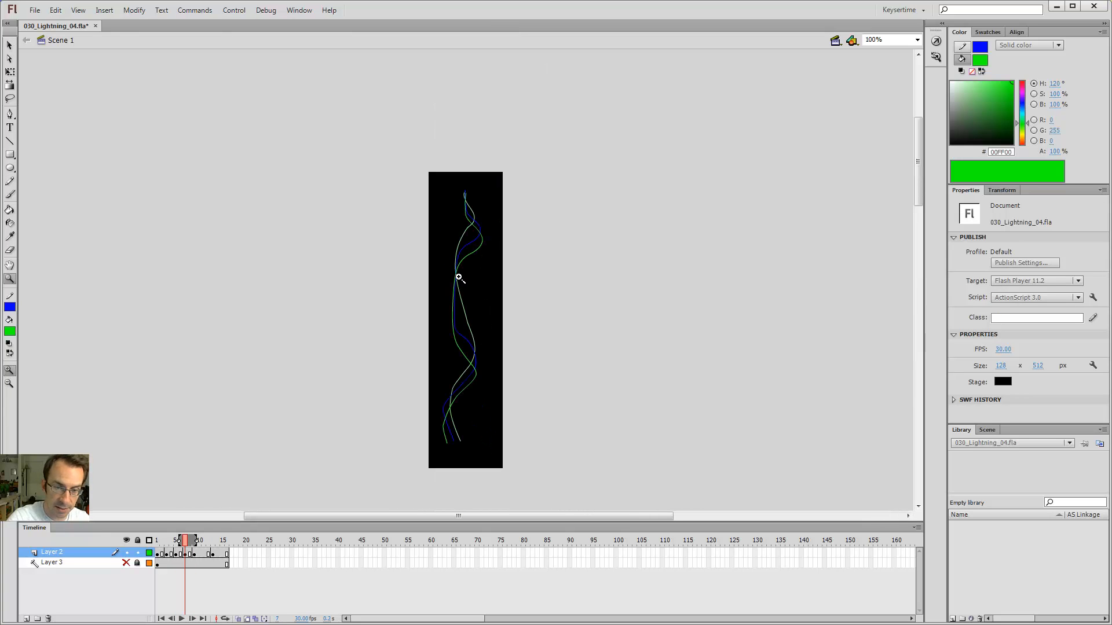
pyautogui.doubleClick(459, 278)
pyautogui.press('v')
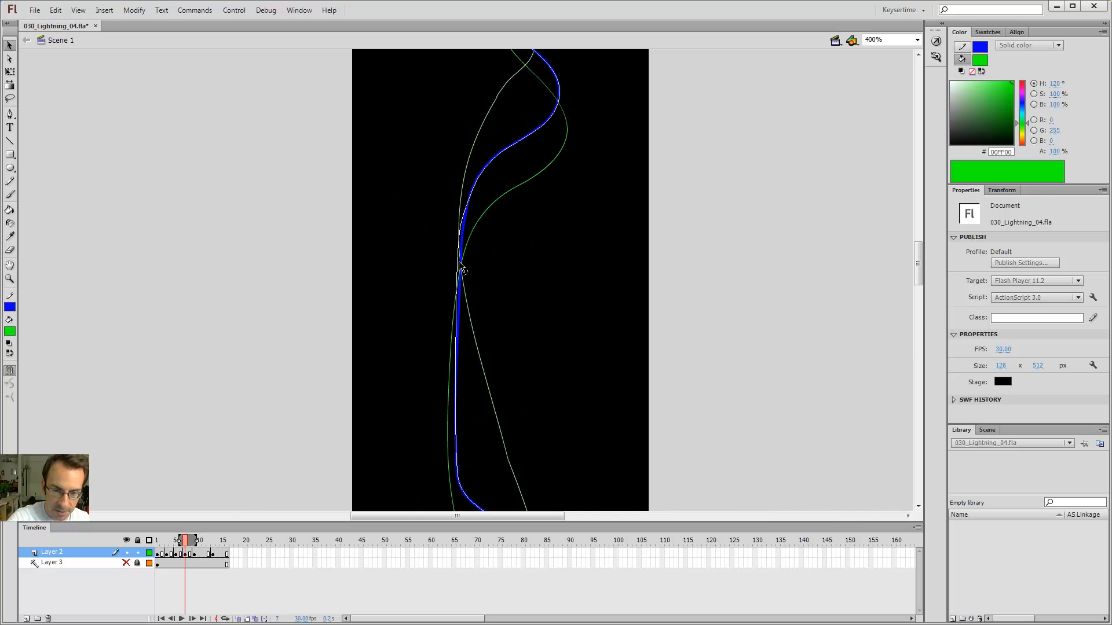
pyautogui.hotkey('ctrl', '-')
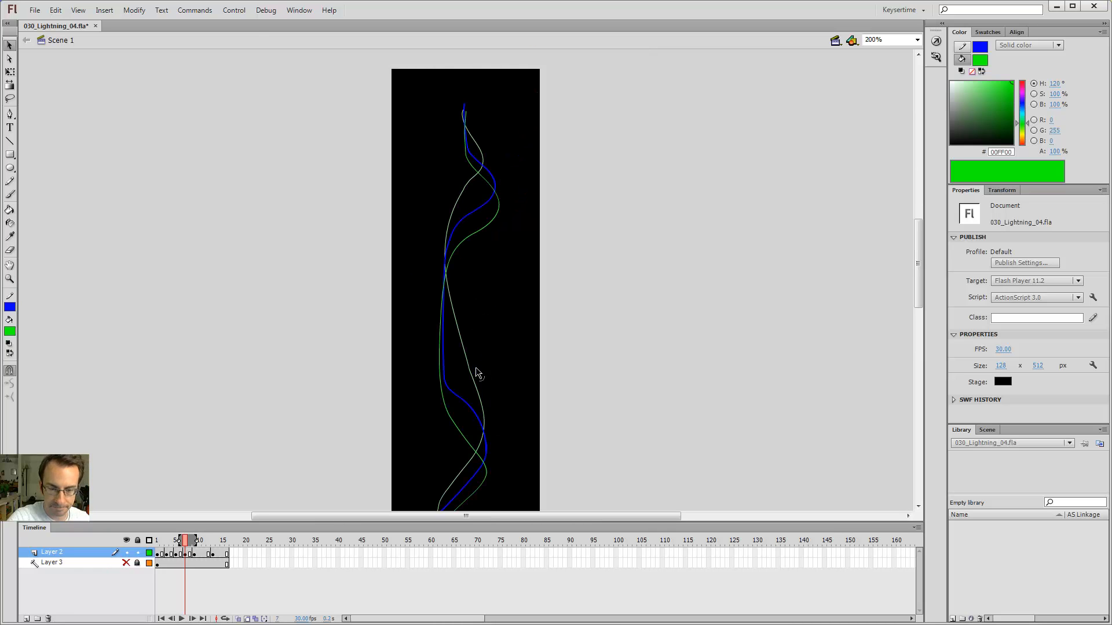
pyautogui.hotkey('ctrl', '-')
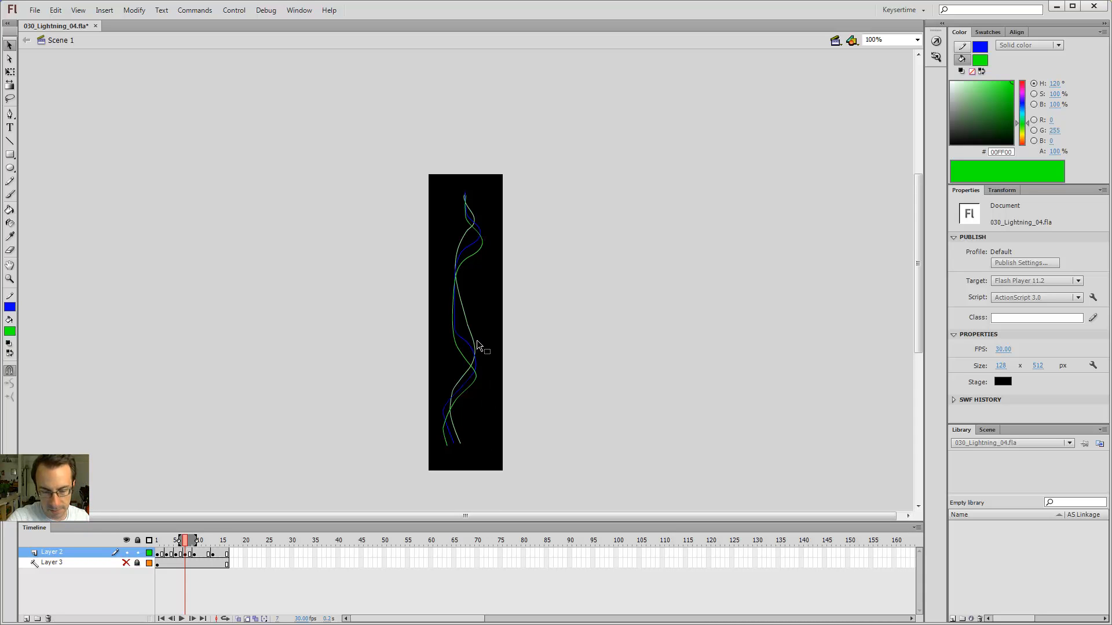
# Insert a blank keyframe at frame 11 of Layer 2, undoing the stray pencil mark near its lower end.
pyautogui.press('.')
pyautogui.press('.')
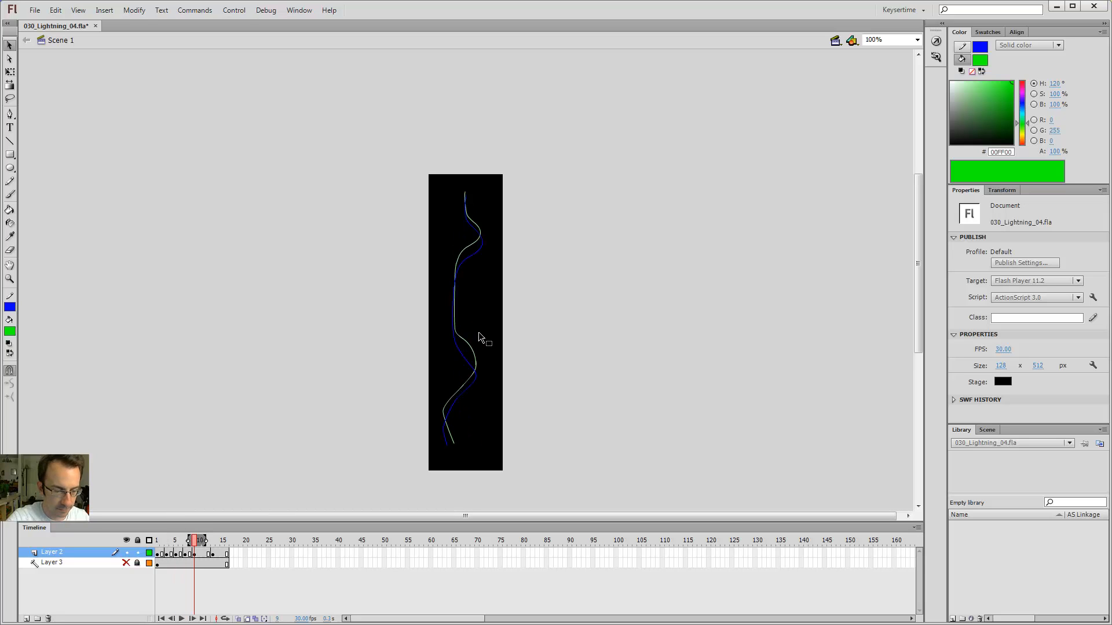
pyautogui.press('.')
pyautogui.press('.')
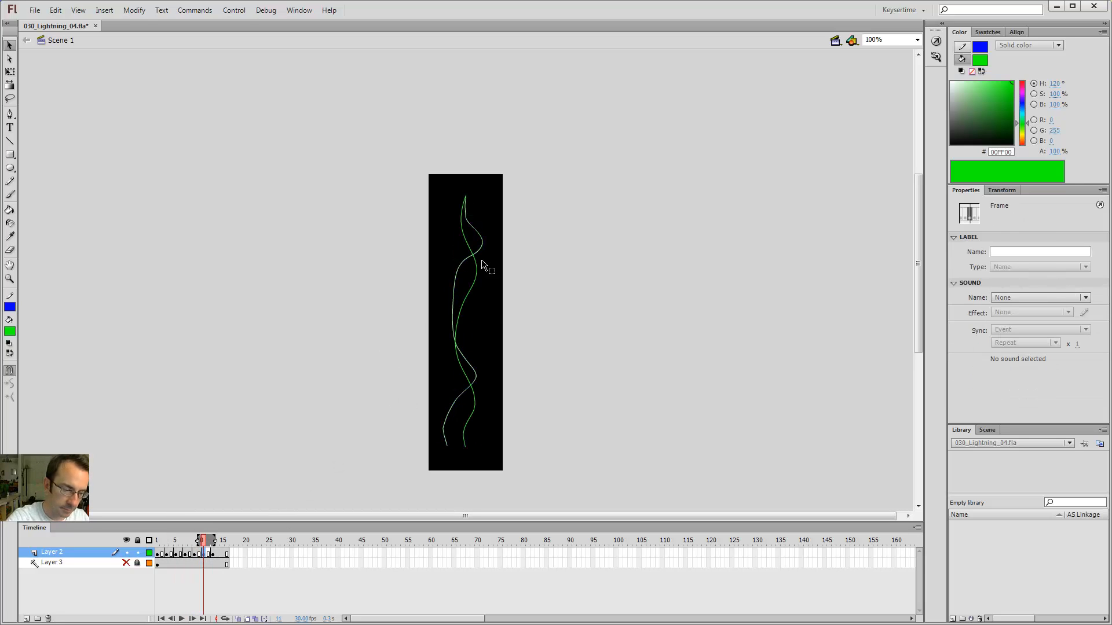
pyautogui.press('y')
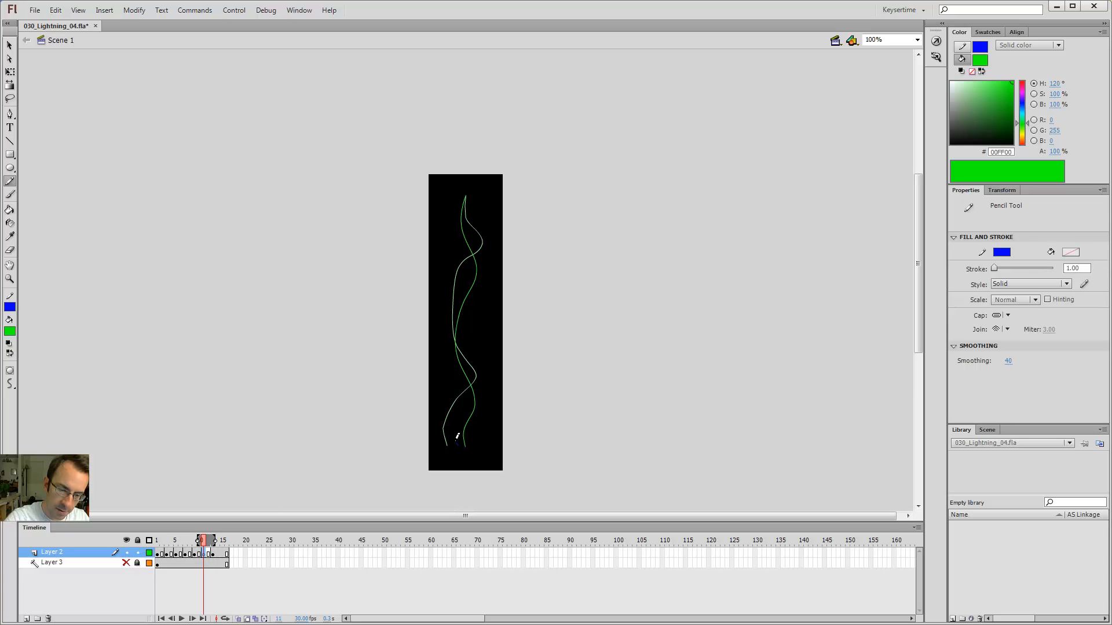
pyautogui.hotkey('ctrl', 'z')
# Flip back and forth between frames 7 and 13 to examine how the bends travel down the curve.
pyautogui.press(',')
pyautogui.press(',')
pyautogui.press(',')
pyautogui.press(',')
pyautogui.press('.')
pyautogui.press('.')
pyautogui.press('.')
pyautogui.press('.')
pyautogui.press('.')
pyautogui.press('.')
pyautogui.press(',')
pyautogui.press(',')
pyautogui.press(',')
pyautogui.press(',')
# Draw the lower bend and tail of the frame 11 curve between the onion-skinned frame 9 and frame 13 curves.
pyautogui.press('.')
pyautogui.press('.')
pyautogui.moveTo(462, 366); pyautogui.dragTo(476, 381)
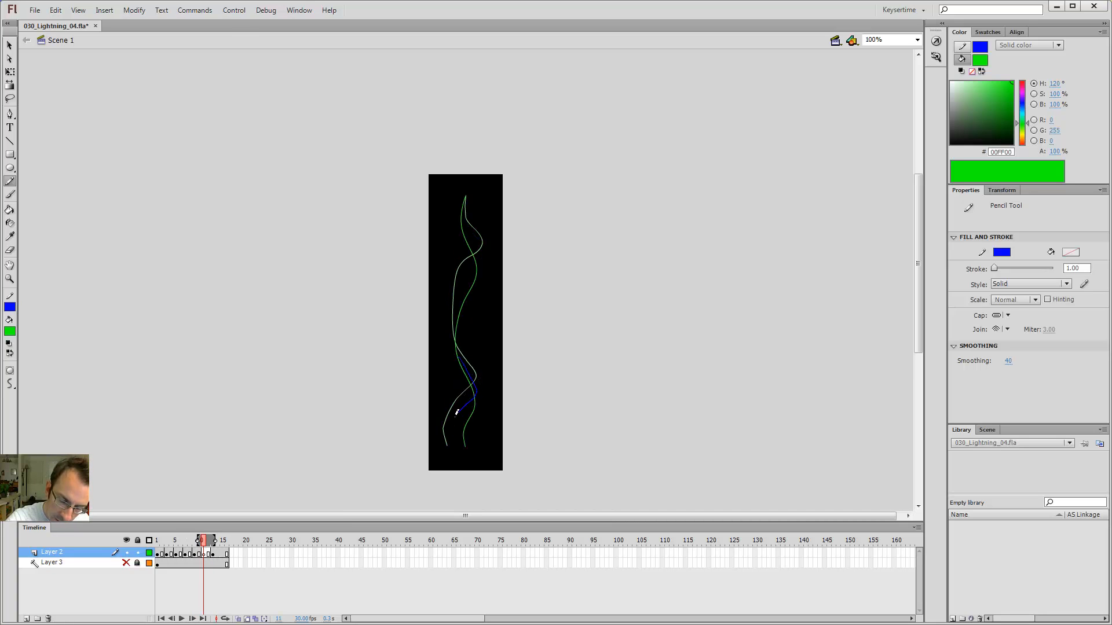
pyautogui.moveTo(456, 440); pyautogui.dragTo(456, 441)
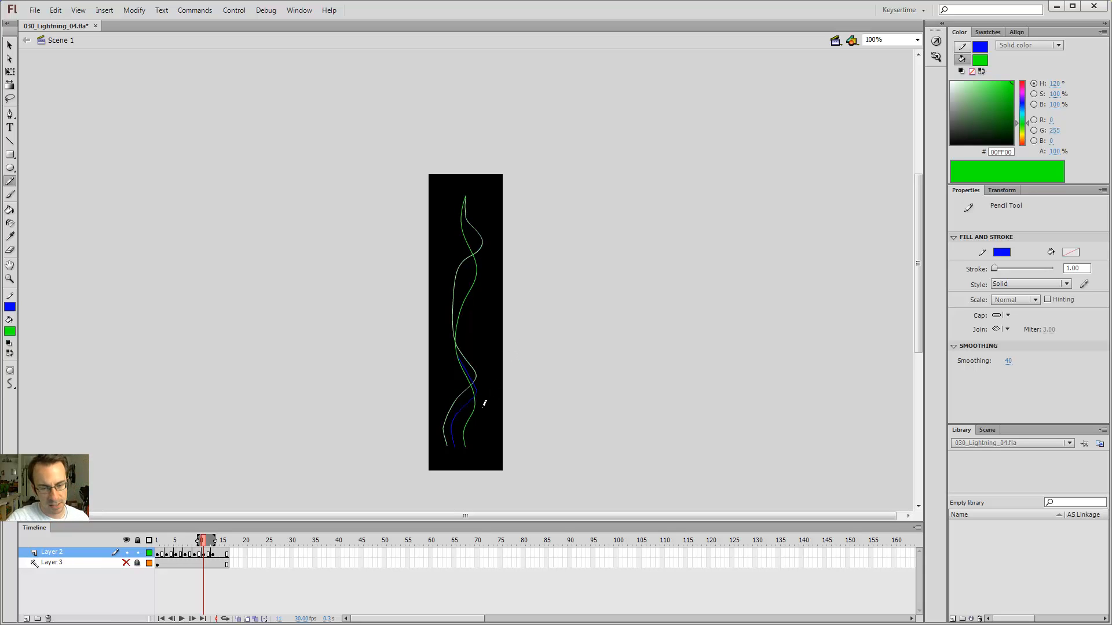
# Try a different bend for the tail of the frame 13 curve and undo the pencil marks drawn beside it.
pyautogui.press('.')
pyautogui.press('.')
pyautogui.press('z')
pyautogui.click(485, 440)
pyautogui.press('v')
pyautogui.click(450, 304)
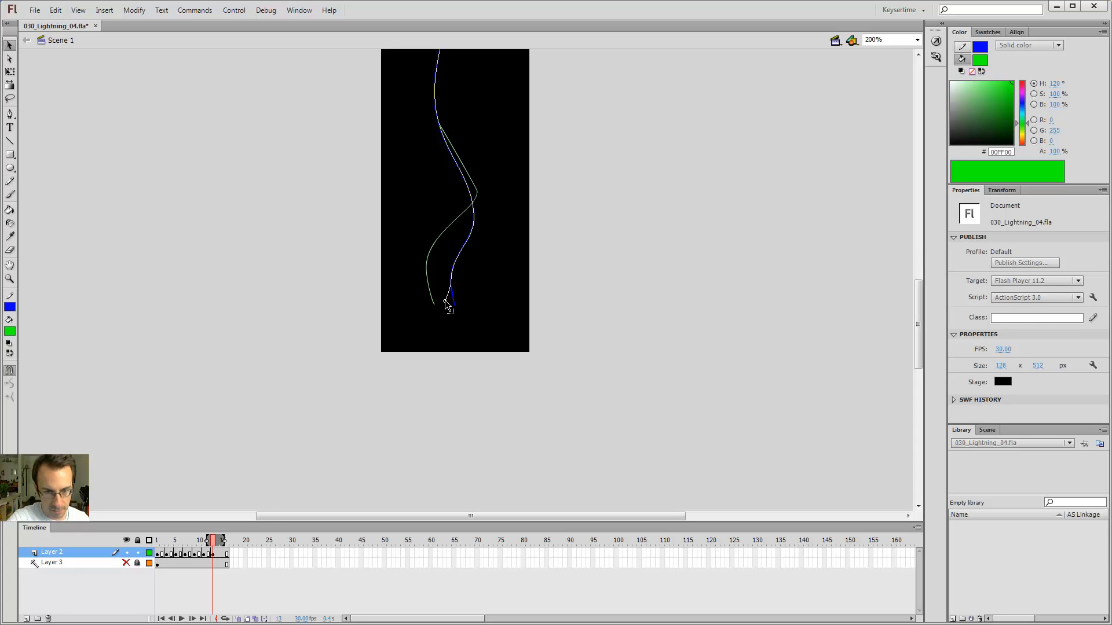
pyautogui.click(449, 305)
pyautogui.press('y')
pyautogui.moveTo(444, 306); pyautogui.dragTo(441, 246)
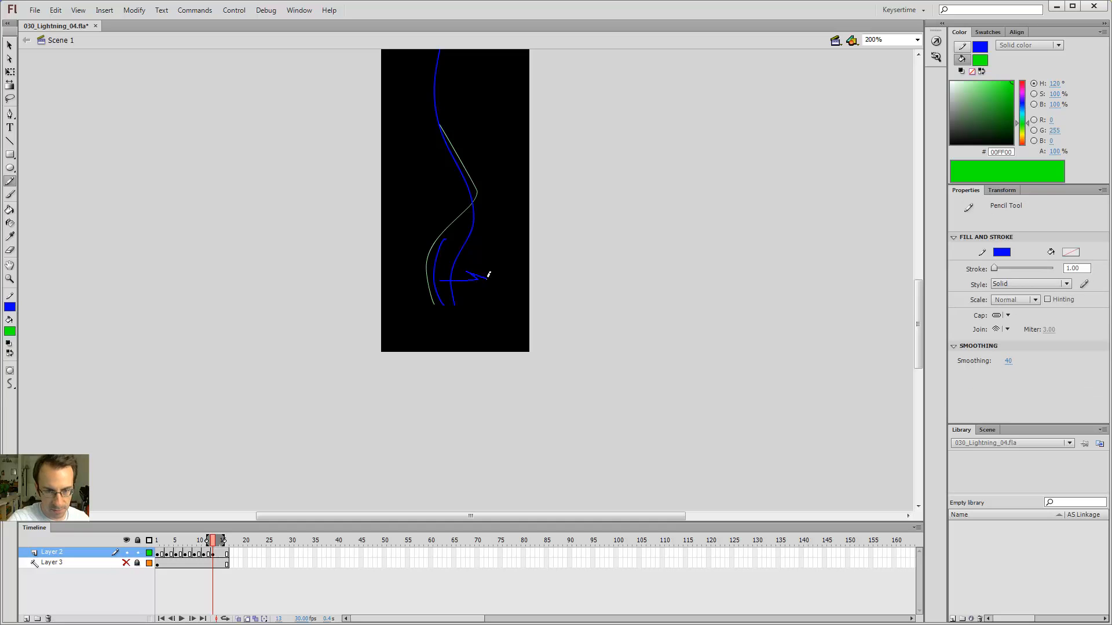
pyautogui.hotkey('ctrl', 'z')
# Flip back and forth between frames 9 and 13 to compare how the lower bend and tail travel.
pyautogui.press(',')
pyautogui.press(',')
pyautogui.press(',')
pyautogui.press(',')
pyautogui.press('.')
pyautogui.press('.')
pyautogui.press('.')
pyautogui.press('.')
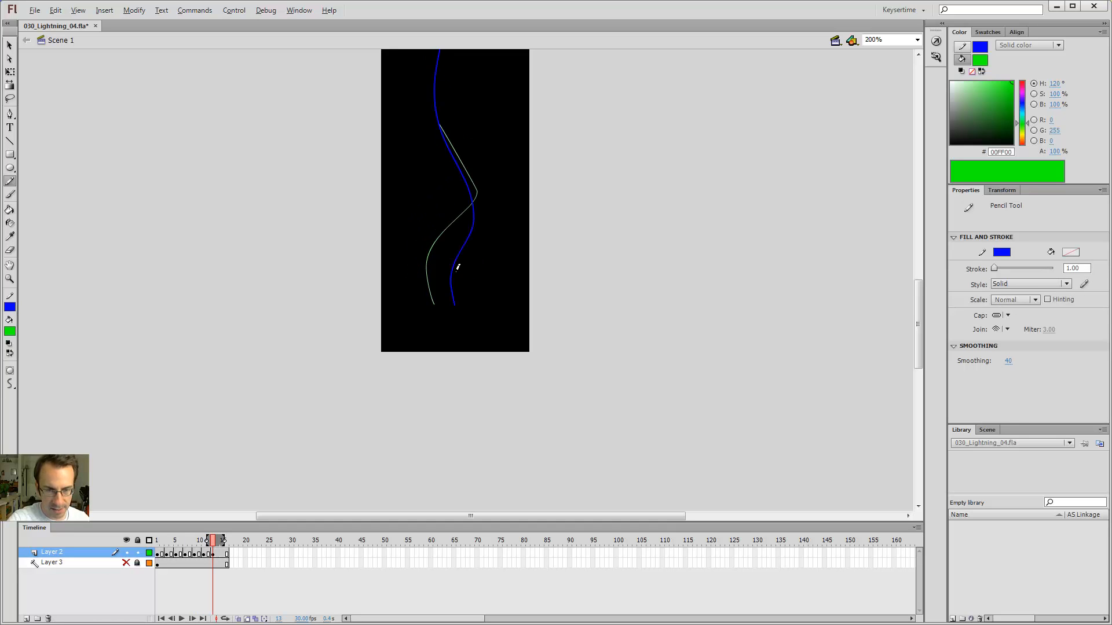
# Reshape the tail of the frame 13 curve into a straighter diagonal, bringing its end toward the onion-skinned frame 11 tail.
pyautogui.press('v')
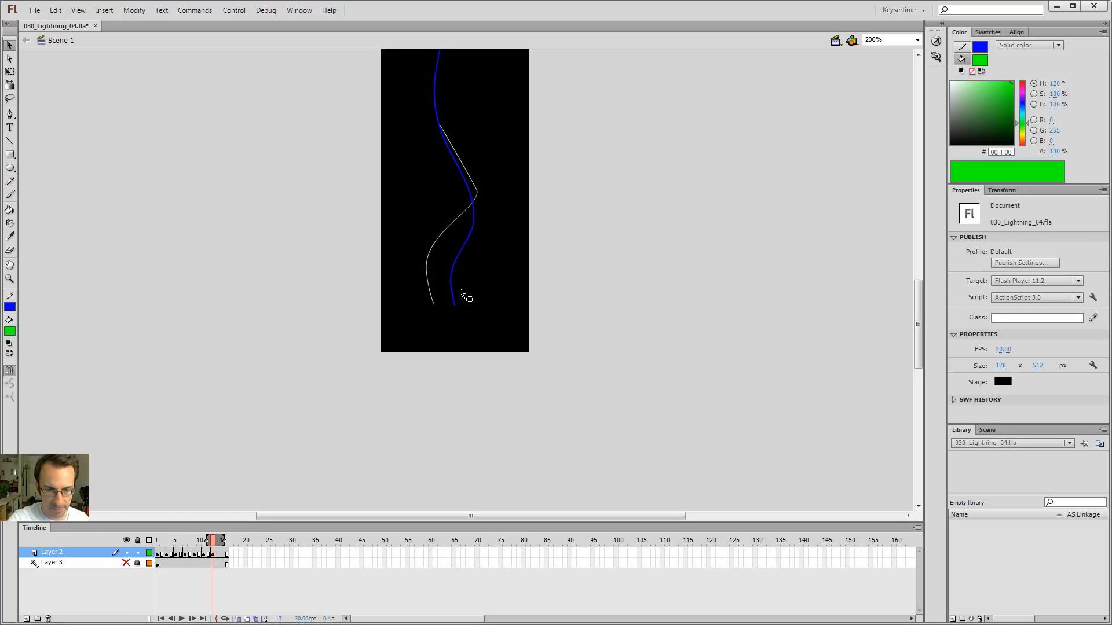
pyautogui.moveTo(436, 272)
pyautogui.mouseDown()
pyautogui.moveTo(451, 274)
pyautogui.moveTo(427, 304)
pyautogui.mouseUp()
pyautogui.press('Delete')
# Reshape the lower bend and tail of the frame 11 curve so they lie between the frame 9 and frame 13 tails.
pyautogui.press(',')
pyautogui.press(',')
pyautogui.moveTo(432, 248); pyautogui.dragTo(425, 304)
pyautogui.press(',')
pyautogui.press(',')
pyautogui.press('.')
pyautogui.press('.')
pyautogui.press('.')
pyautogui.press('y')
pyautogui.press(',')
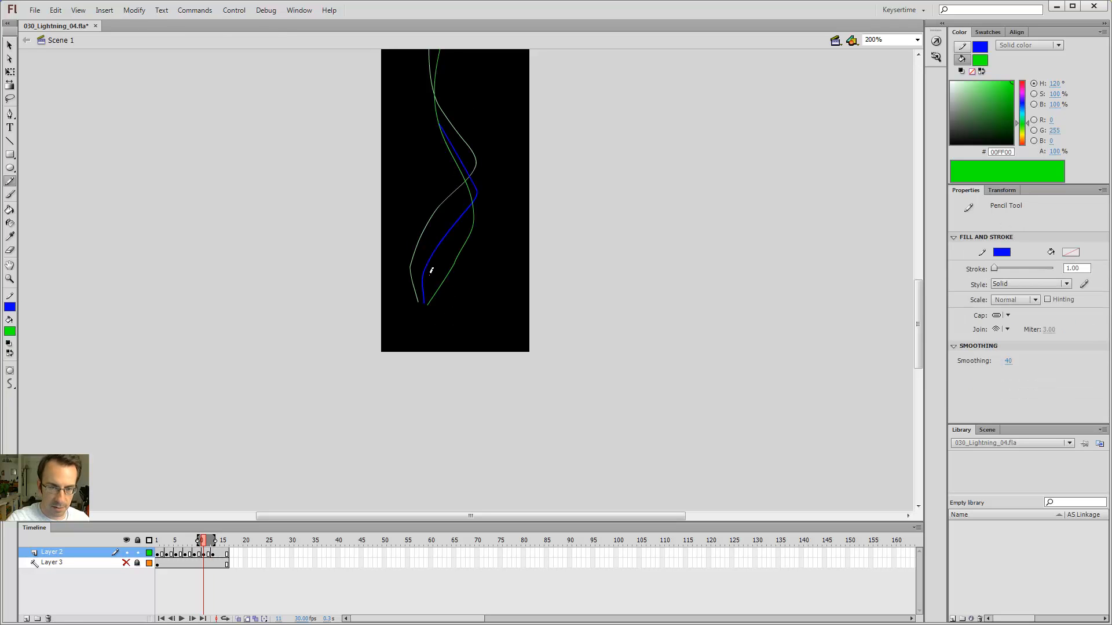
pyautogui.moveTo(428, 293); pyautogui.dragTo(449, 249)
pyautogui.moveTo(452, 296)
pyautogui.mouseDown()
pyautogui.moveTo(471, 259)
pyautogui.moveTo(503, 263)
pyautogui.mouseUp()
pyautogui.moveTo(501, 305); pyautogui.dragTo(538, 266)
pyautogui.hotkey('ctrl', 'z')
pyautogui.hotkey('ctrl', 'z')
pyautogui.hotkey('ctrl', 'z')
pyautogui.hotkey('ctrl', 'z')
pyautogui.moveTo(427, 289)
pyautogui.mouseDown()
pyautogui.moveTo(448, 249)
pyautogui.moveTo(468, 273)
pyautogui.moveTo(464, 248)
pyautogui.mouseUp()
pyautogui.moveTo(477, 302); pyautogui.dragTo(478, 238)
pyautogui.hotkey('ctrl', 'z')
pyautogui.hotkey('ctrl', 'z')
pyautogui.hotkey('ctrl', 'z')
# Play the animation from the first frame to check how the curve tails move.
pyautogui.hotkey('shift', ',')
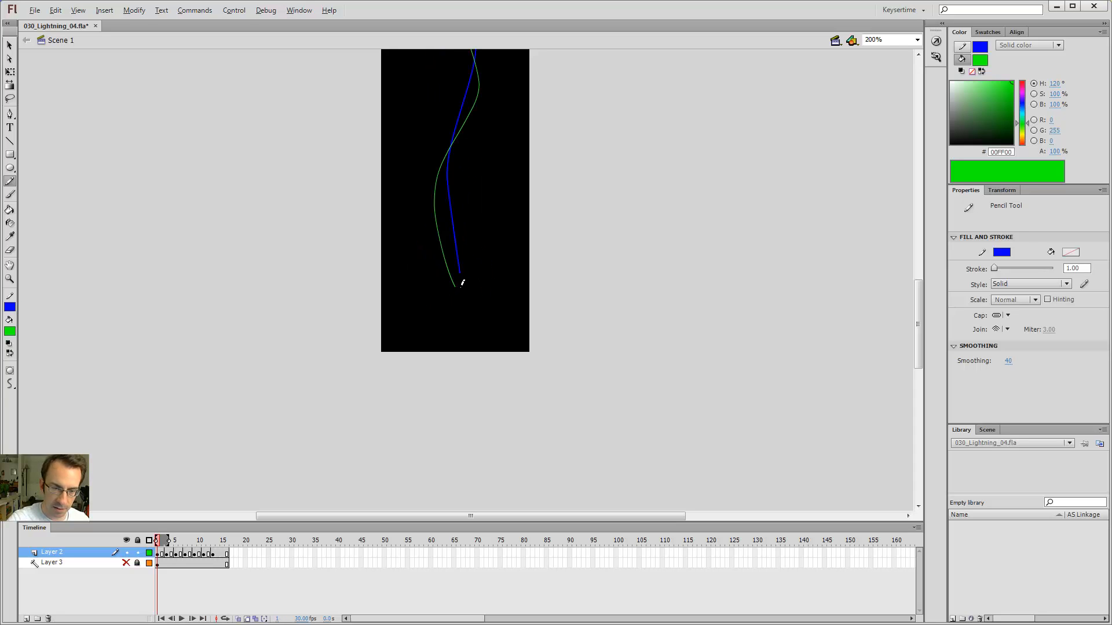
pyautogui.press('v')
pyautogui.hotkey('shift', '.')
pyautogui.hotkey('shift', ',')
pyautogui.press('Return')
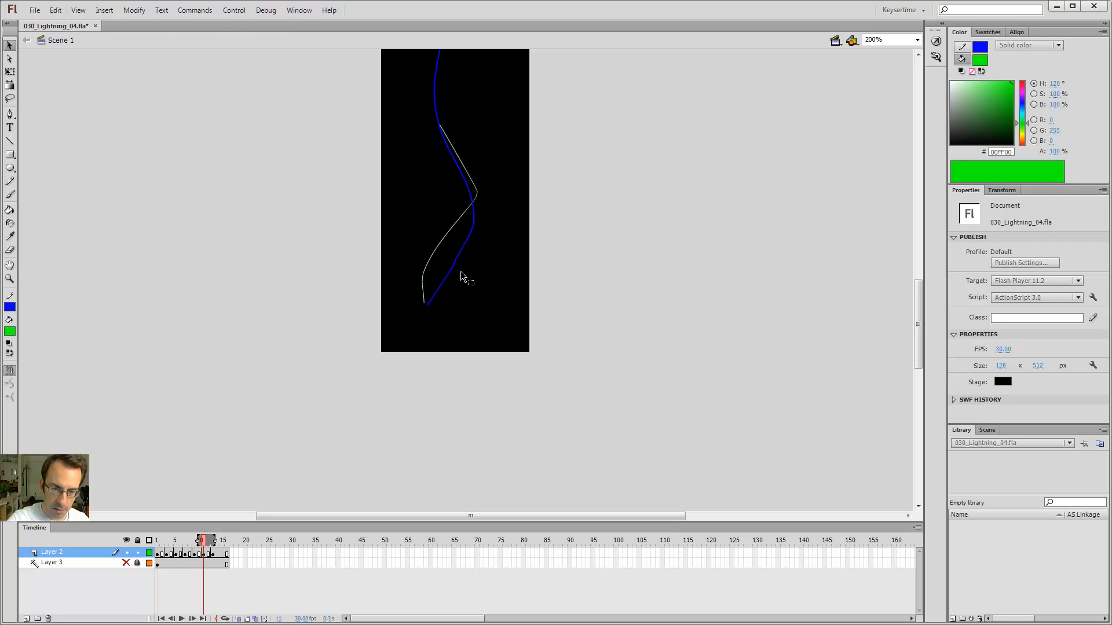
# Trim the tail end off the frame 13 curve and compare it with the earlier frames.
pyautogui.moveTo(460, 318); pyautogui.dragTo(421, 286)
pyautogui.press('Delete')
pyautogui.press(',')
pyautogui.press(',')
pyautogui.press('.')
pyautogui.press('.')
pyautogui.press(',')
pyautogui.press(',')
pyautogui.press(',')
pyautogui.press(',')
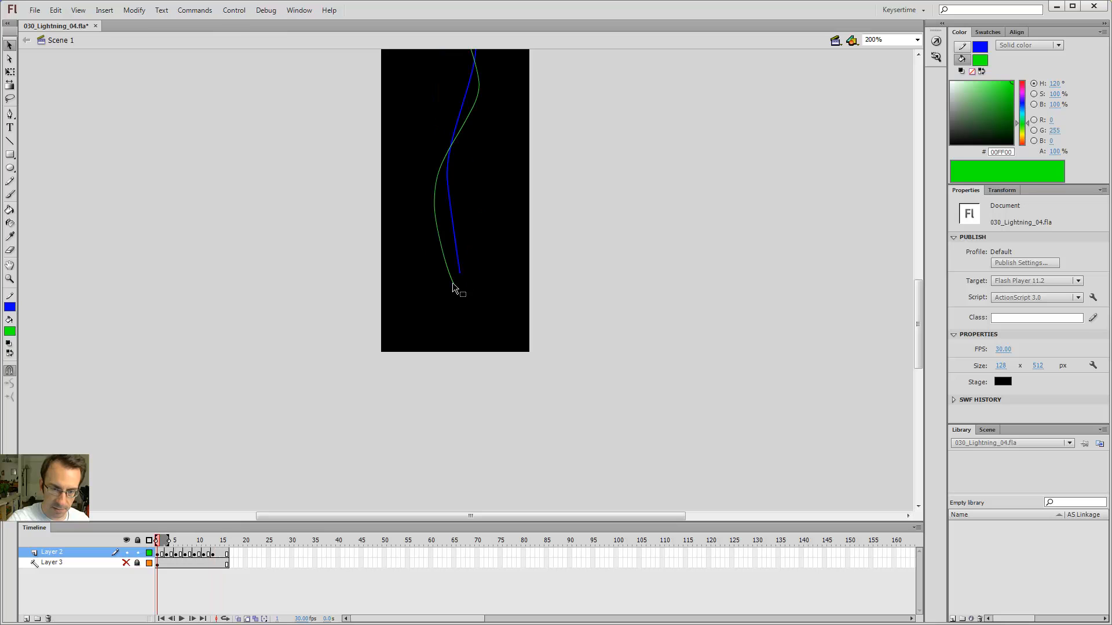
# Redraw the top of the frame 11 curve between the onion-skinned frame 9 and 13 curves and refine its middle section.
pyautogui.press('.')
pyautogui.press('.')
pyautogui.moveTo(496, 209)
pyautogui.mouseDown()
pyautogui.moveTo(480, 333)
pyautogui.moveTo(478, 270)
pyautogui.moveTo(469, 332)
pyautogui.moveTo(426, 328)
pyautogui.moveTo(432, 400)
pyautogui.moveTo(421, 356)
pyautogui.moveTo(430, 270)
pyautogui.moveTo(479, 193)
pyautogui.moveTo(459, 158)
pyautogui.mouseUp()
pyautogui.press('y')
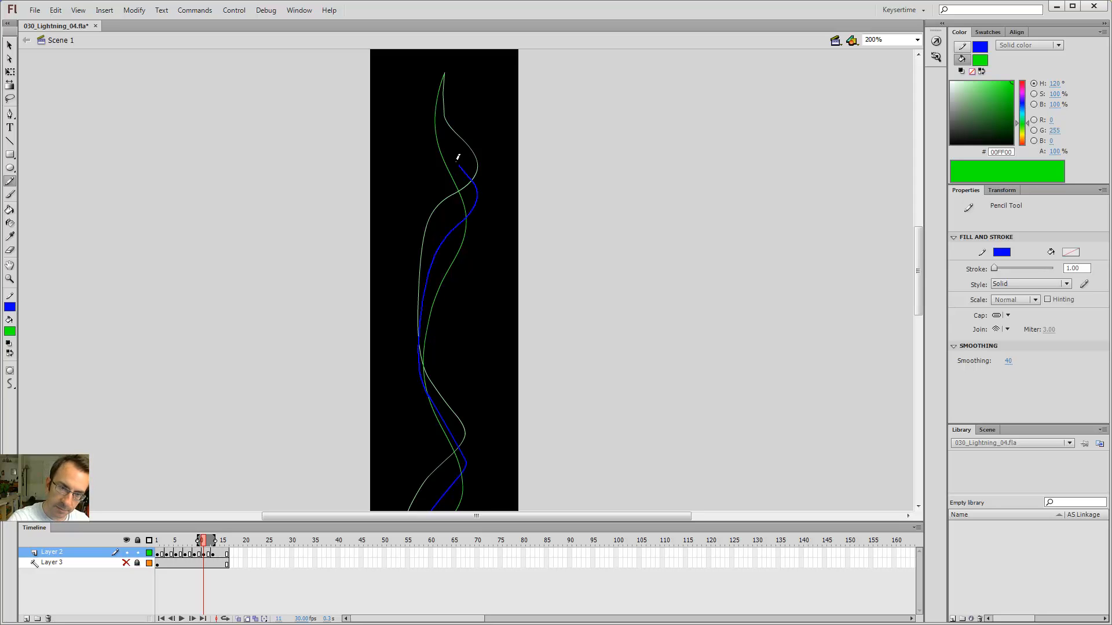
pyautogui.moveTo(443, 93); pyautogui.dragTo(444, 70)
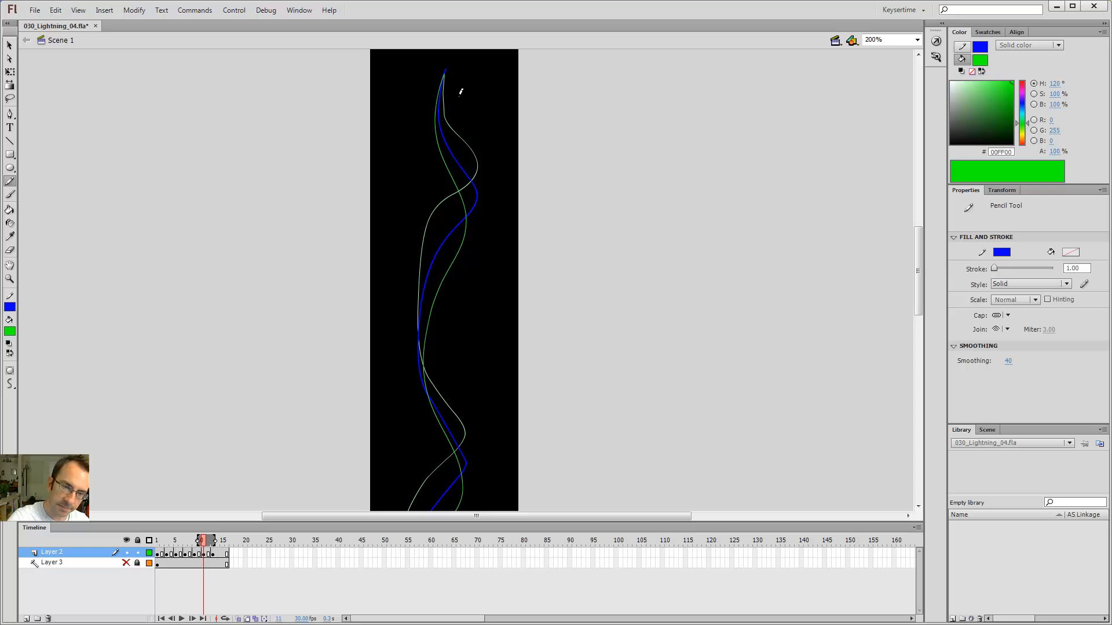
pyautogui.press('v')
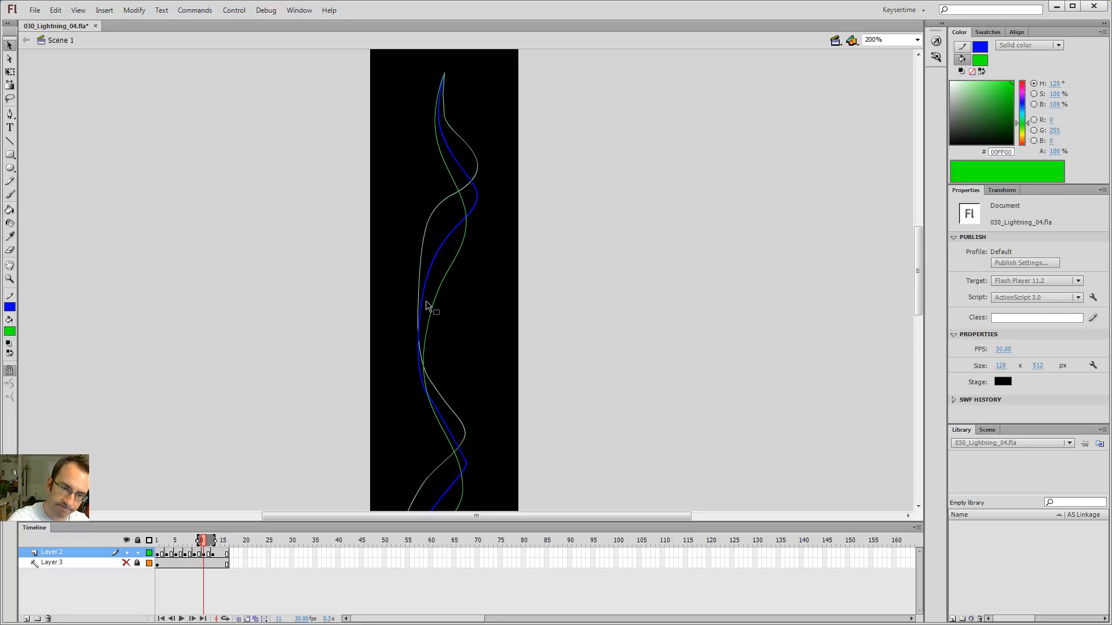
pyautogui.moveTo(418, 335); pyautogui.dragTo(419, 336)
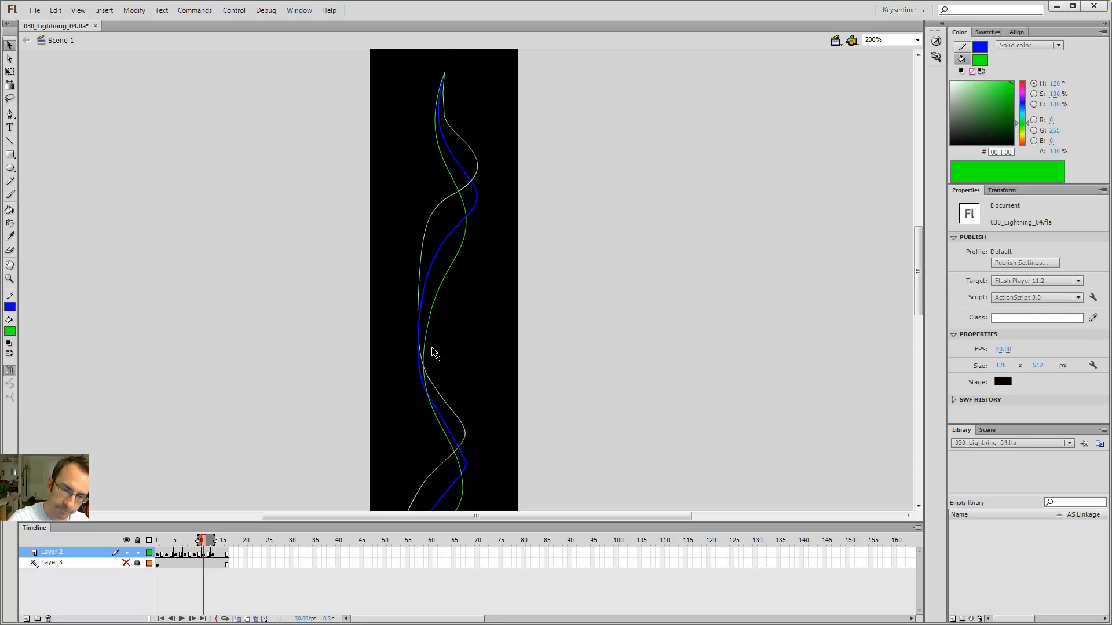
pyautogui.hotkey('ctrl', '1')
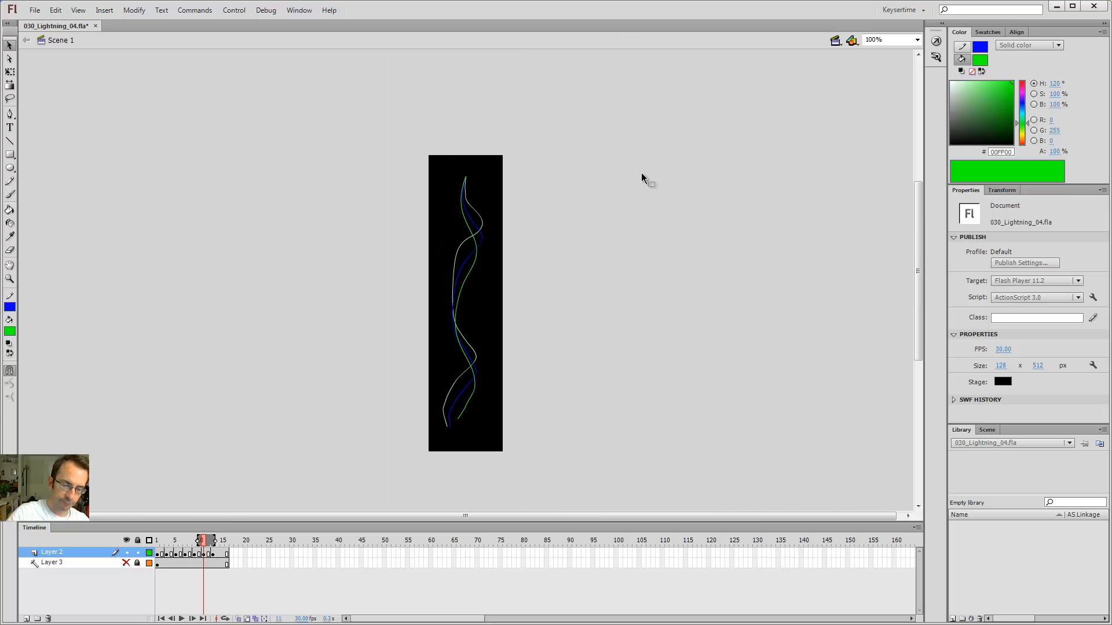
# Copy the frame 1 keyframe of Layer 2 to frame 17 and insert a blank keyframe at frame 15.
pyautogui.click(158, 553)
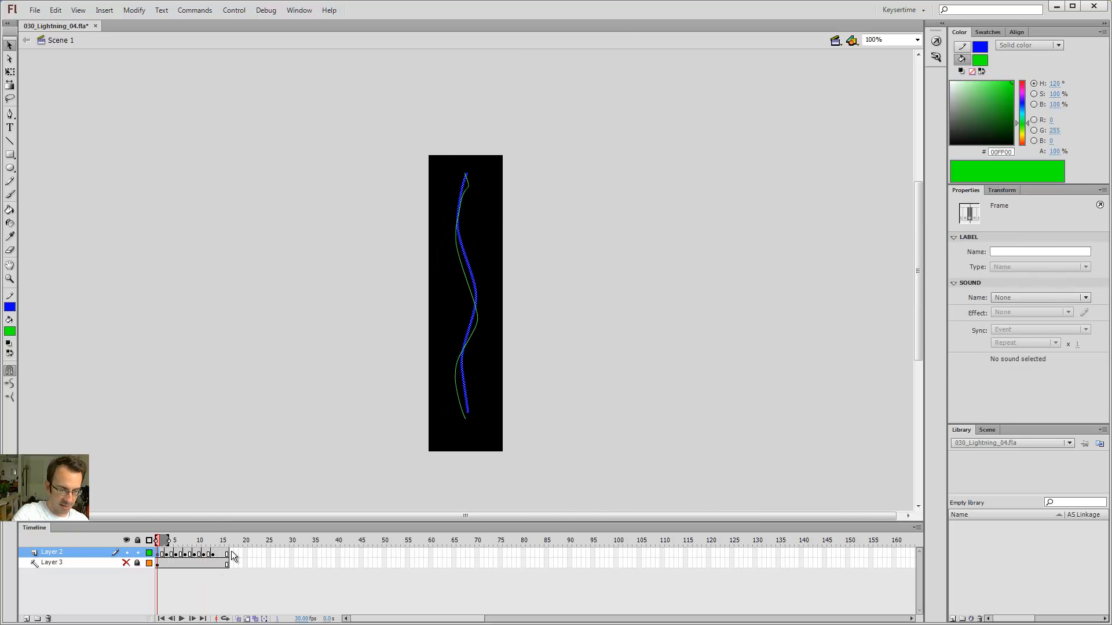
pyautogui.click(231, 554)
pyautogui.press('F7')
pyautogui.click(224, 554)
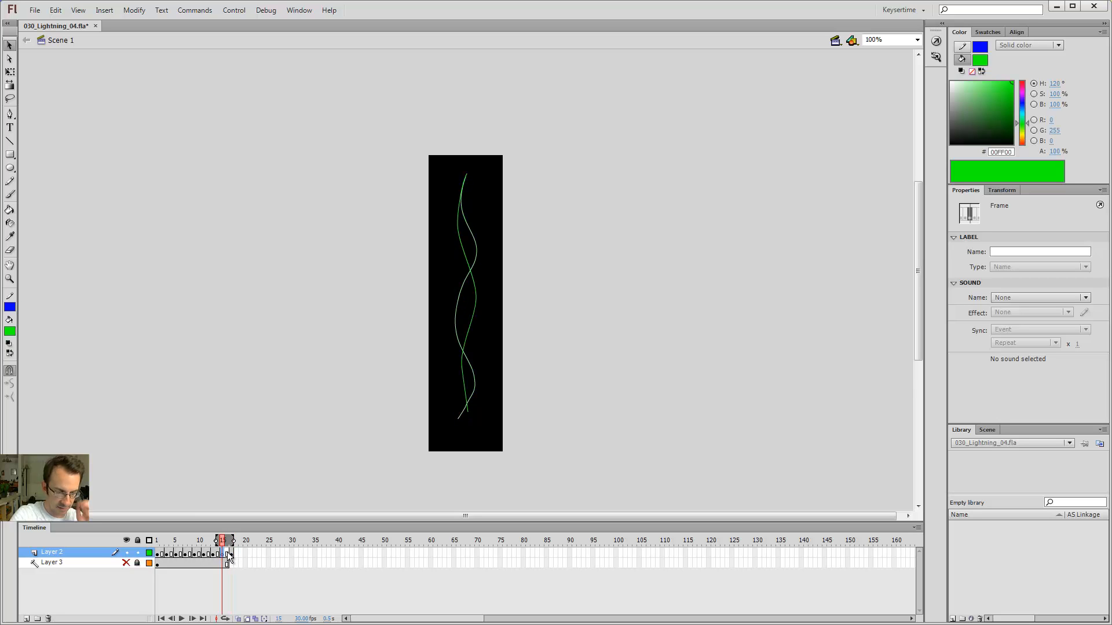
# Draw the full frame 15 curve from top to bottom between the onion-skinned frame 13 and frame 17 curves.
pyautogui.press('y')
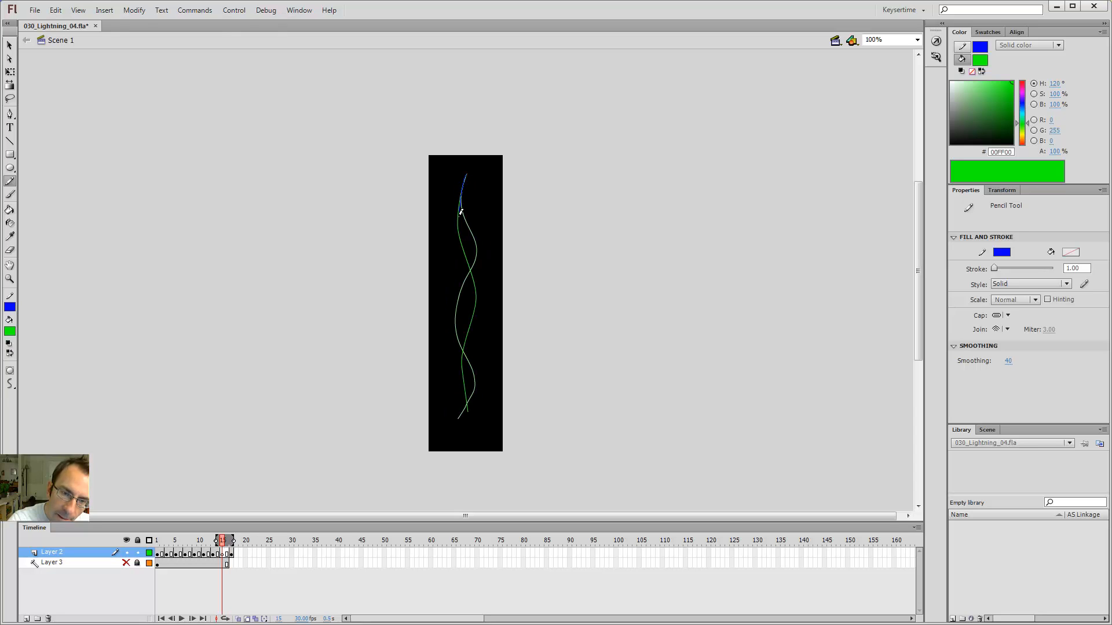
pyautogui.moveTo(478, 266)
pyautogui.mouseDown()
pyautogui.moveTo(458, 337)
pyautogui.moveTo(473, 383)
pyautogui.moveTo(460, 424)
pyautogui.mouseUp()
pyautogui.press('e')
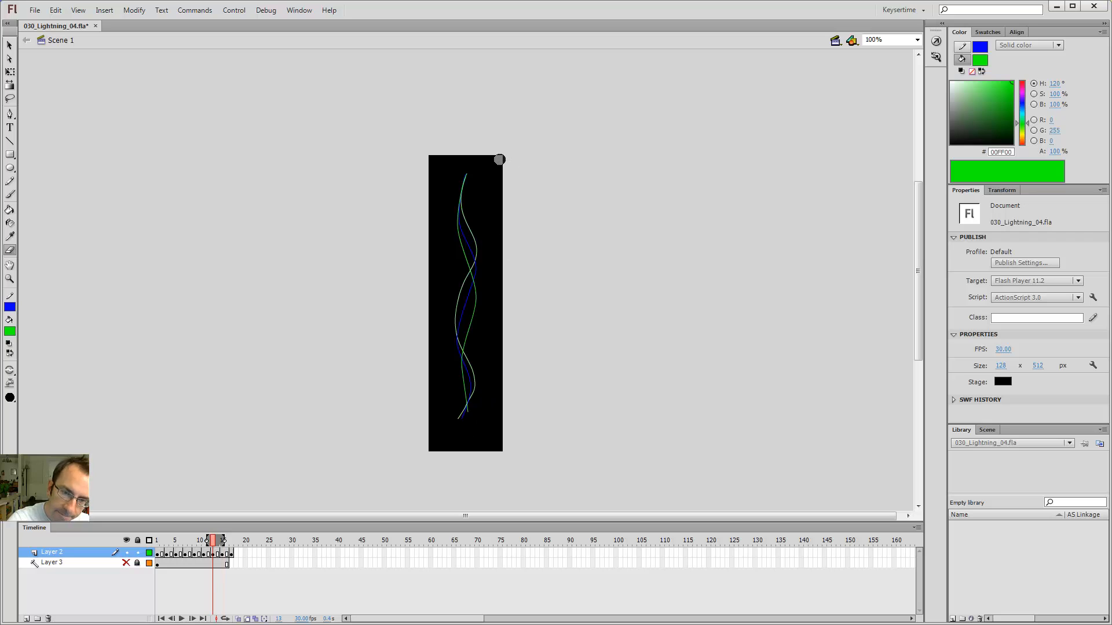
# Remove the duplicate keyframe at frame 17 of Layer 2 and test the movie.
pyautogui.click(235, 553)
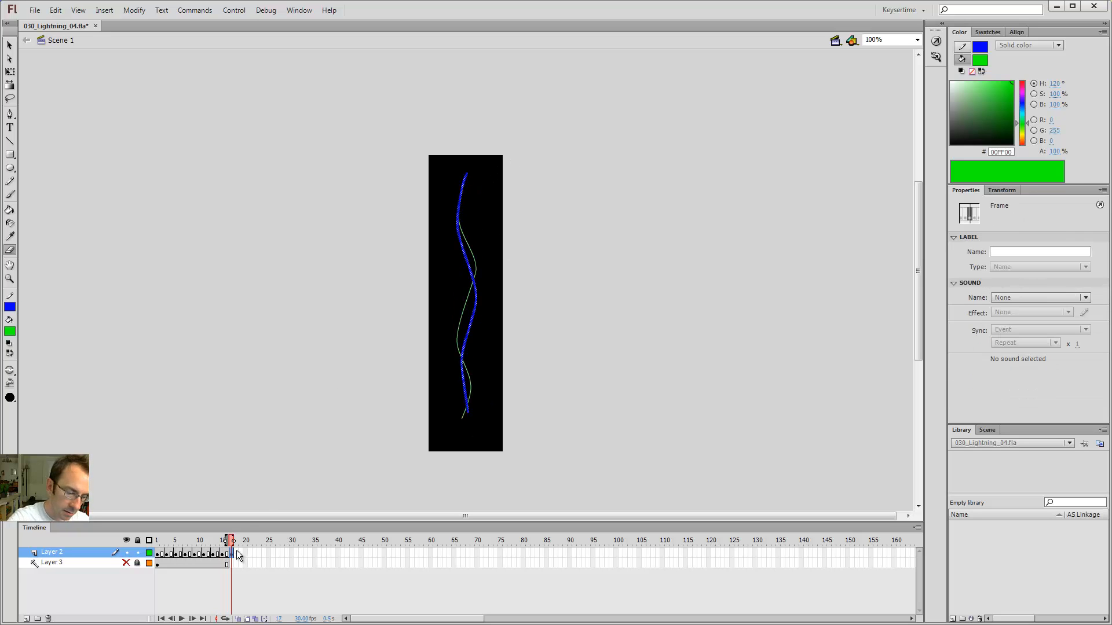
pyautogui.press(',')
pyautogui.hotkey('ctrl', 'Return')
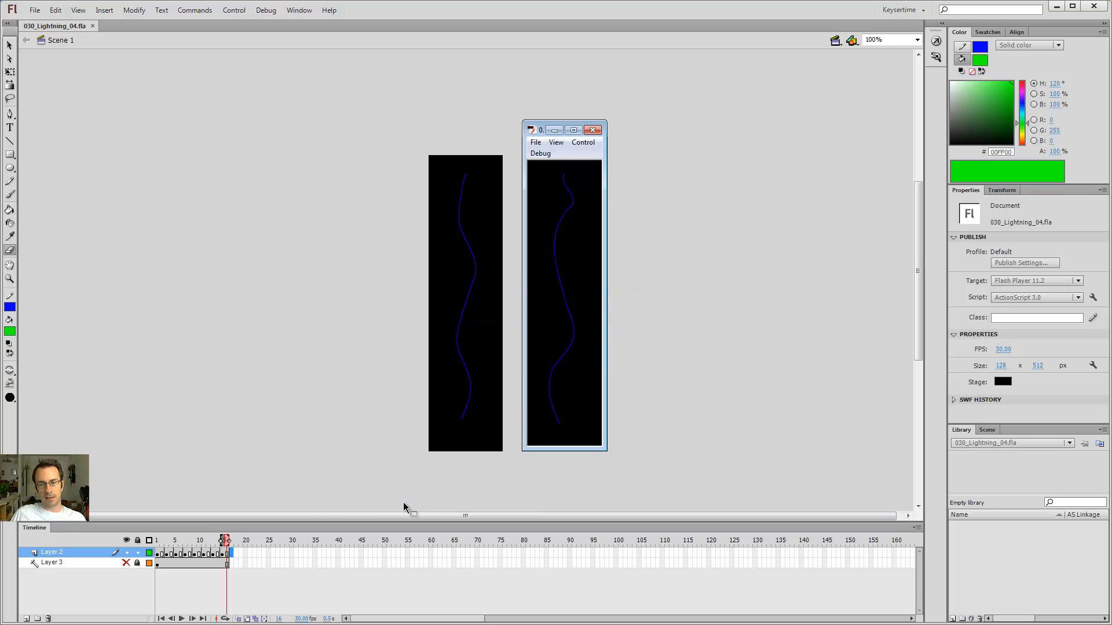